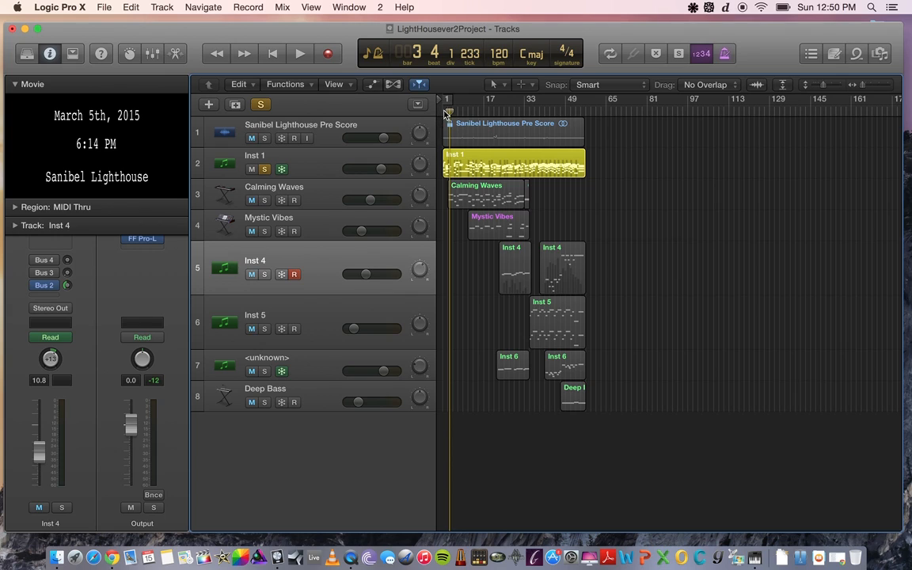
# Zoom in on the arrangement and briefly audition the soloed Inst 1 track from the start of the project
pyautogui.click(444, 111)
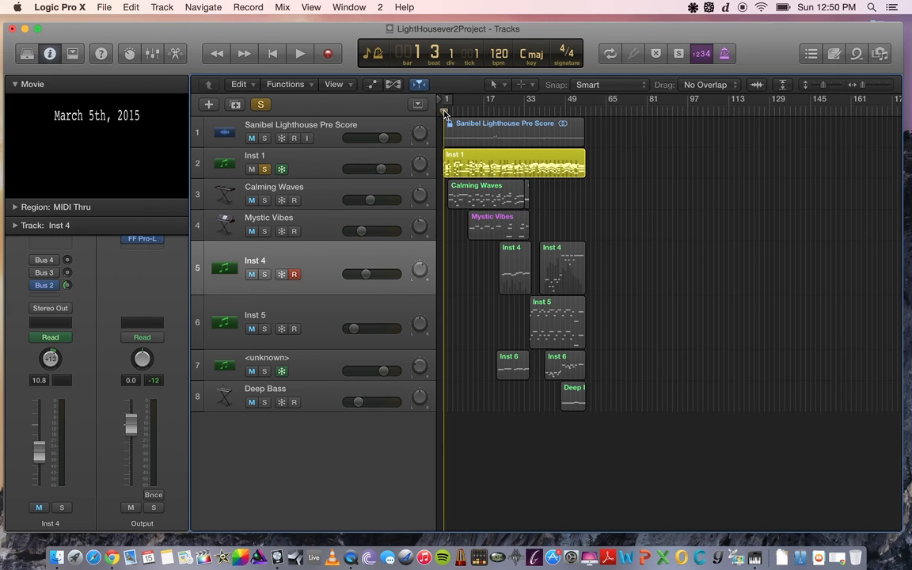
pyautogui.press('super+Right')
pyautogui.press('super+Right')
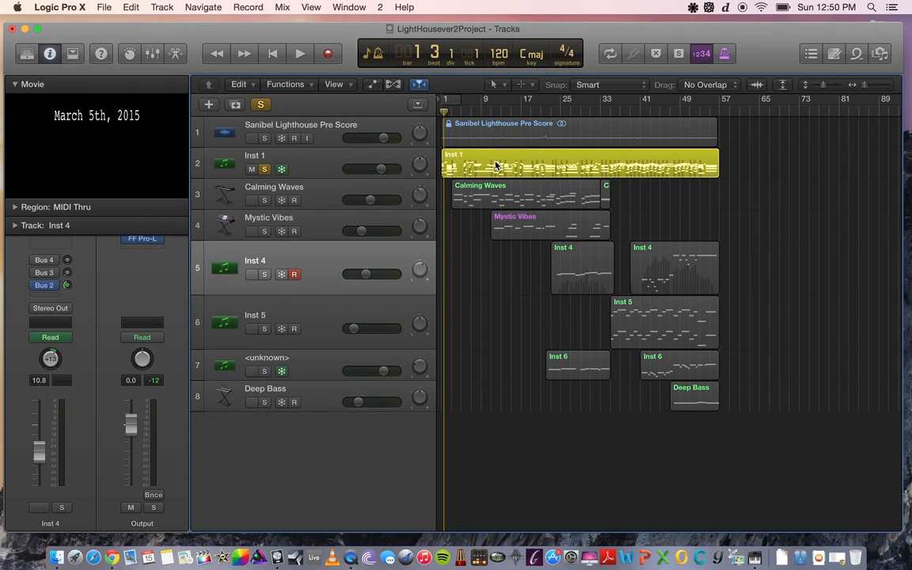
pyautogui.moveTo(445, 112); pyautogui.dragTo(441, 112)
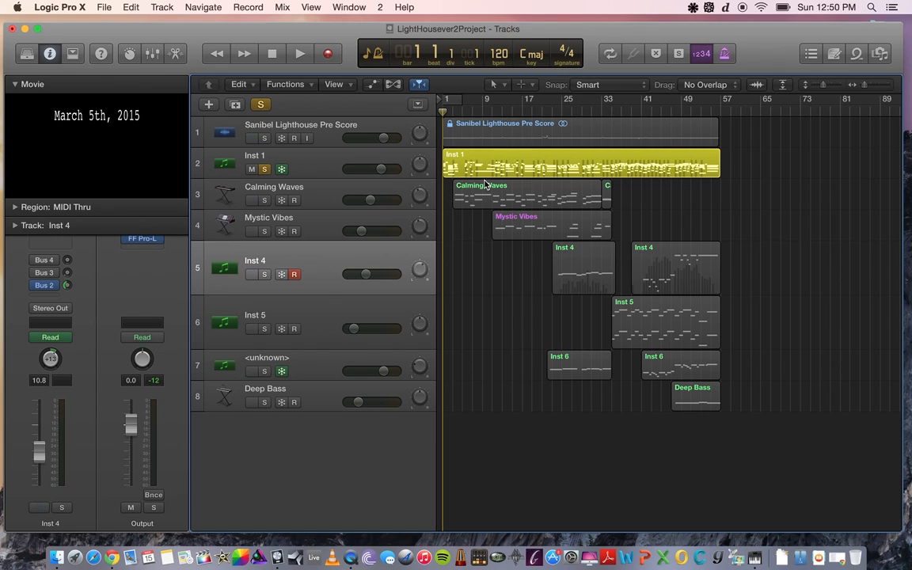
pyautogui.press('space')
pyautogui.press('space')
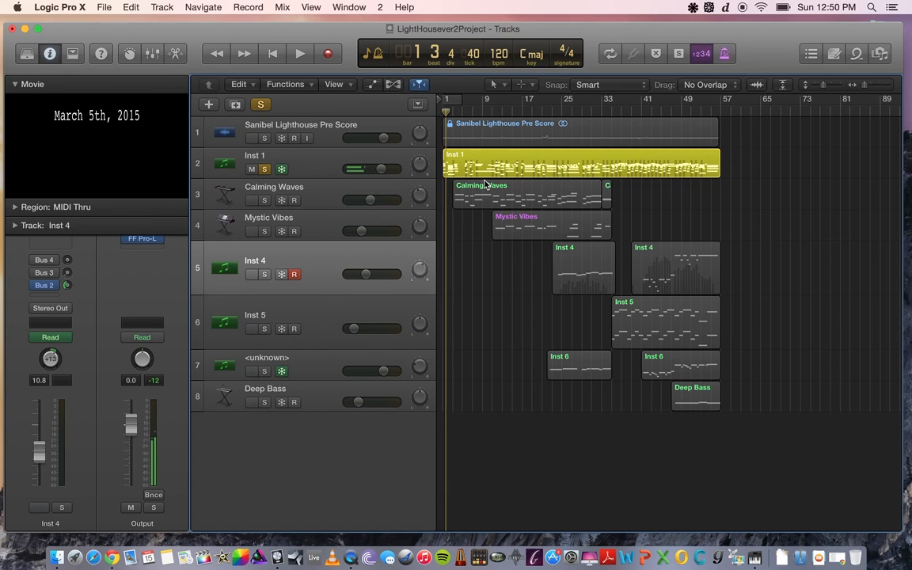
# Switch the solo from Inst 1 to the Sanibel Lighthouse Pre Score audio track
pyautogui.click(265, 172)
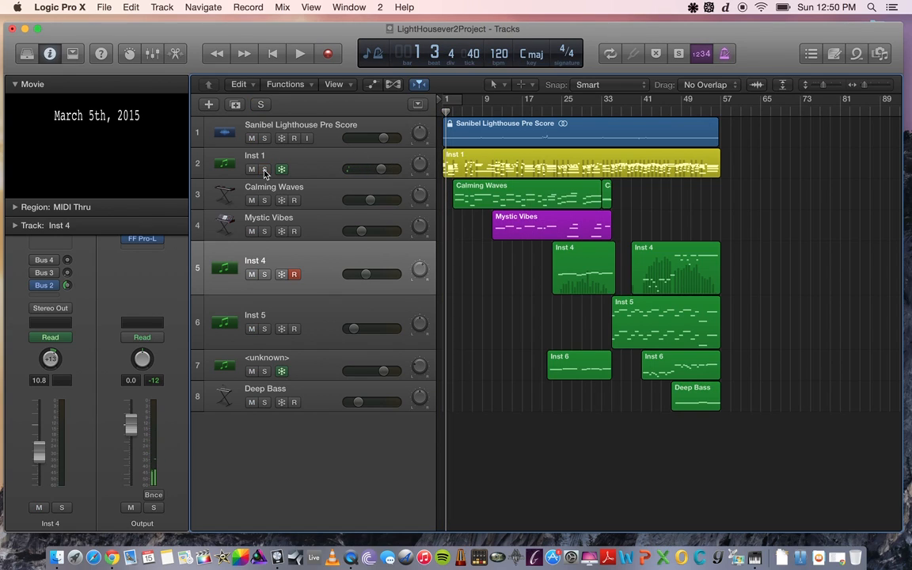
pyautogui.click(266, 134)
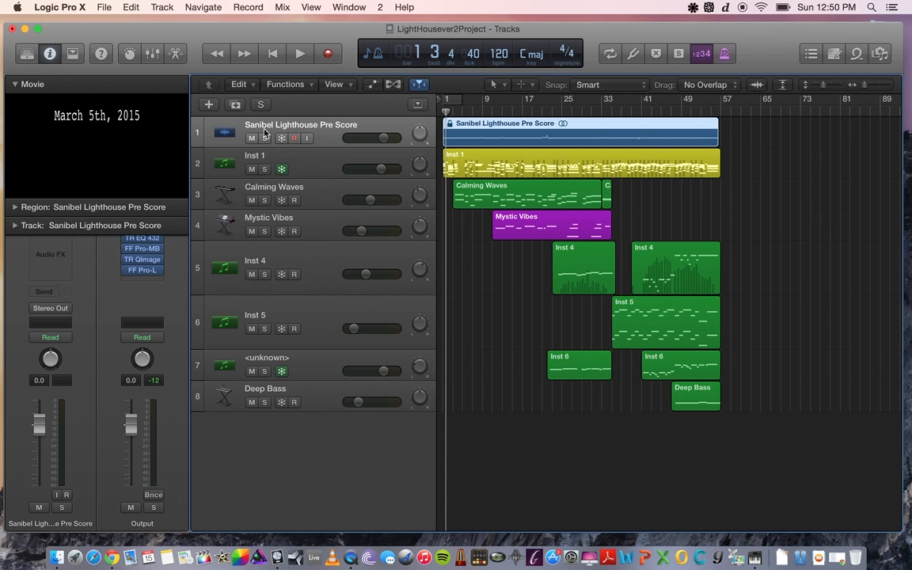
pyautogui.click(265, 139)
# Watch the movie in its large window with the pre-score audio through to the credits, and return to the Tracks view
pyautogui.press('1')
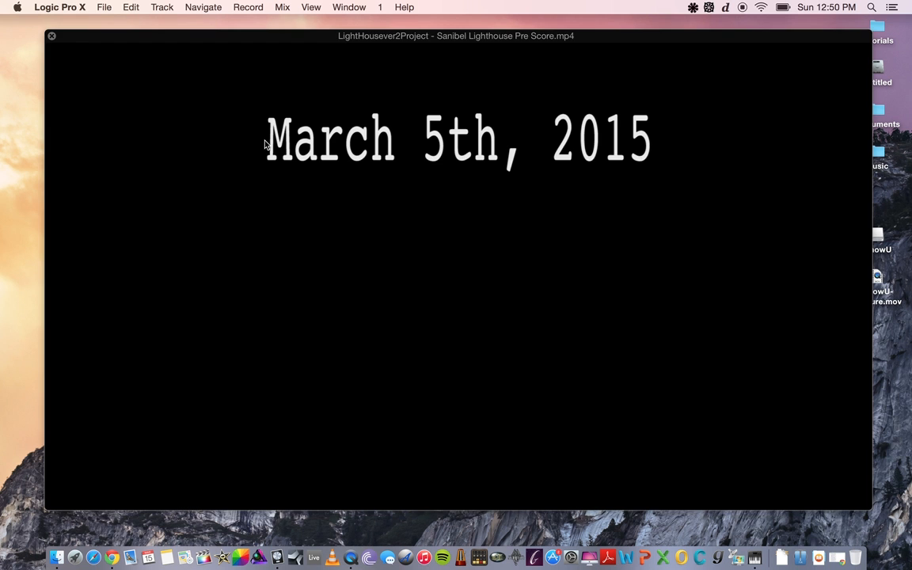
pyautogui.press('Return')
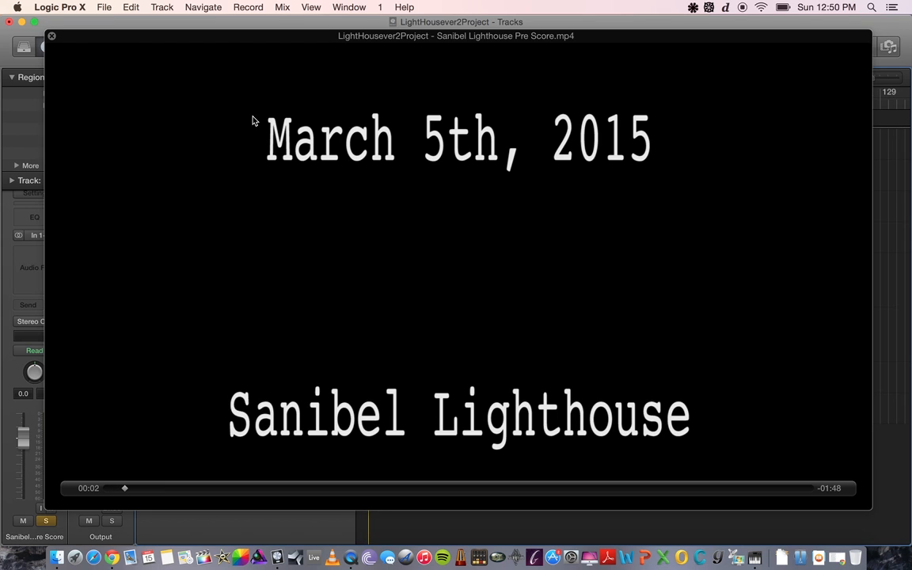
pyautogui.moveTo(234, 45)
pyautogui.mouseDown()
pyautogui.moveTo(281, 205)
pyautogui.moveTo(274, 248)
pyautogui.moveTo(231, 52)
pyautogui.moveTo(242, 55)
pyautogui.moveTo(227, 56)
pyautogui.mouseUp()
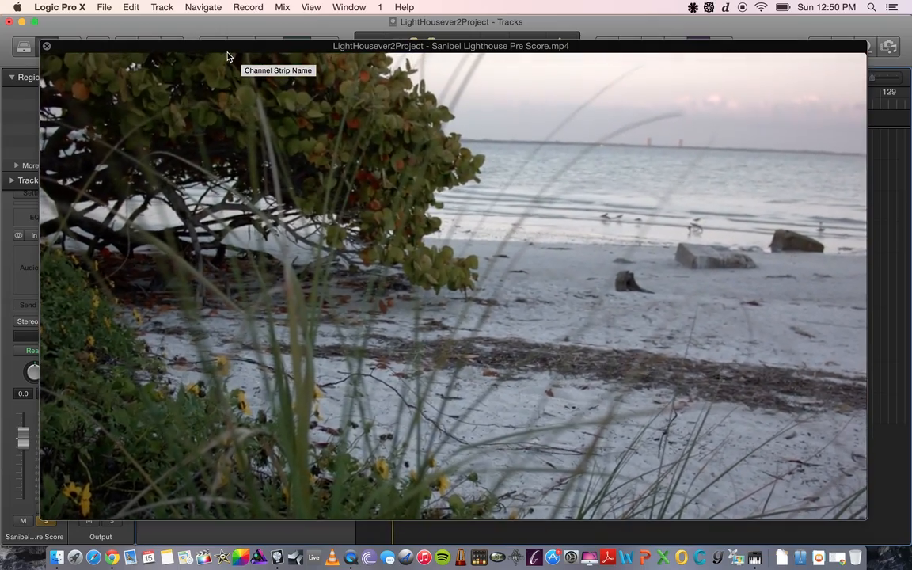
pyautogui.moveTo(226, 57); pyautogui.dragTo(441, 84)
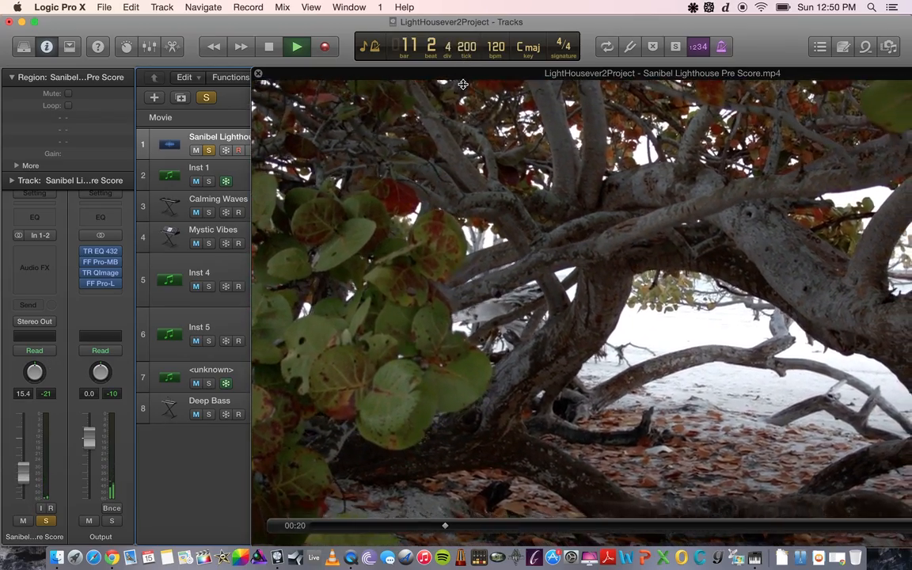
pyautogui.moveTo(578, 71); pyautogui.dragTo(378, 44)
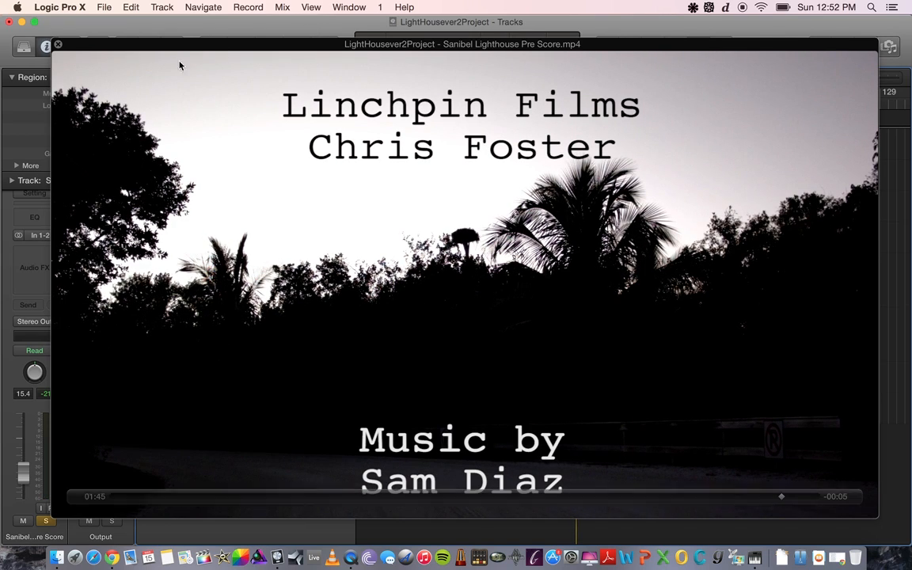
pyautogui.press('2')
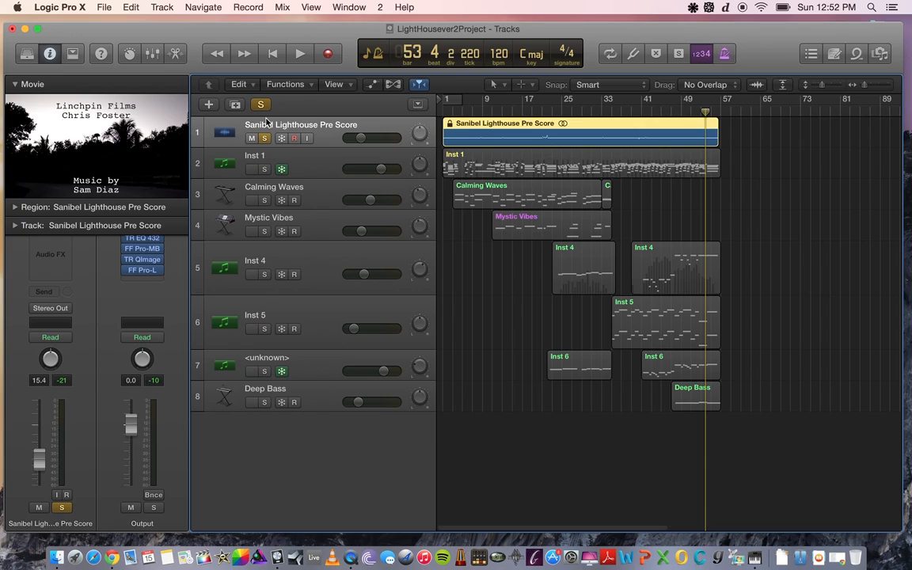
# Move the playhead through the timeline to compare the movie's scenes, and return it to the start of the project
pyautogui.click(444, 113)
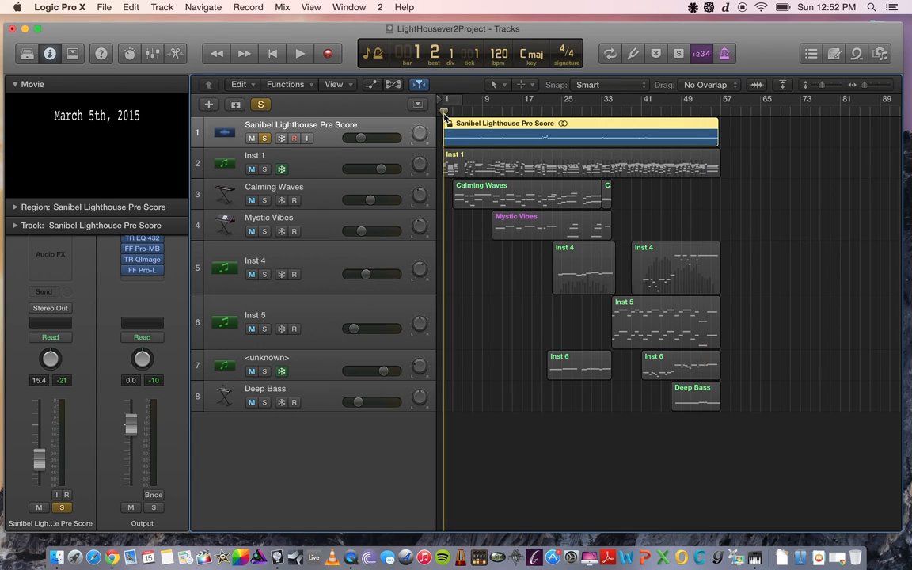
pyautogui.click(485, 116)
pyautogui.click(517, 114)
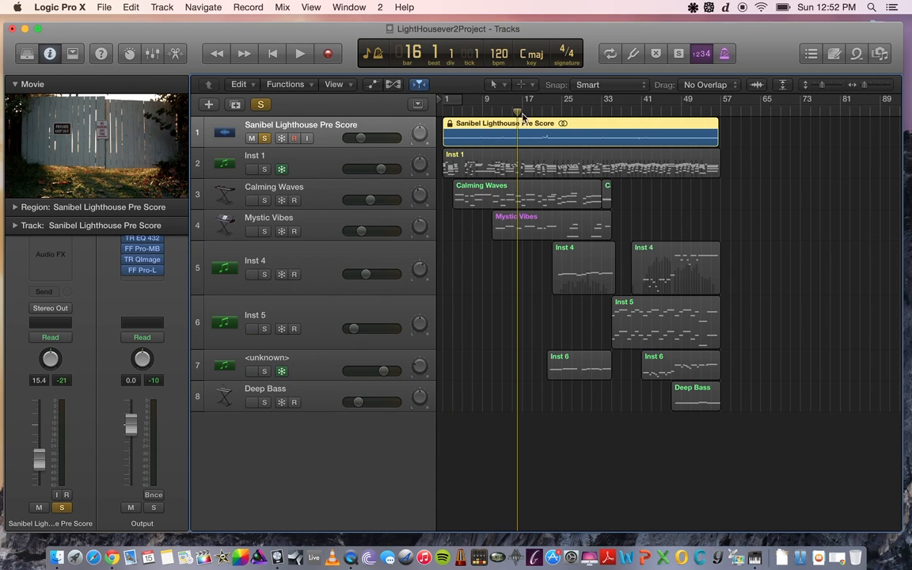
pyautogui.click(546, 114)
pyautogui.click(572, 113)
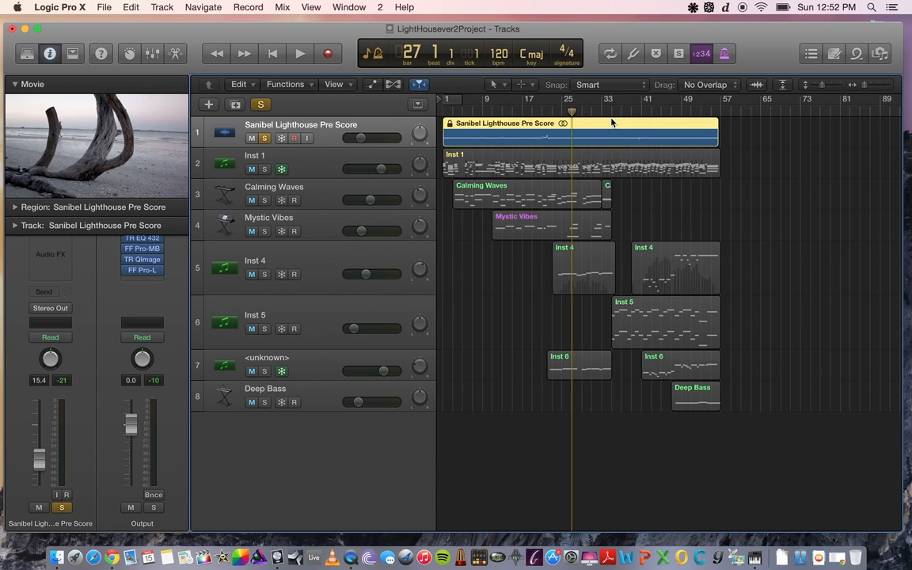
pyautogui.click(611, 111)
pyautogui.click(638, 114)
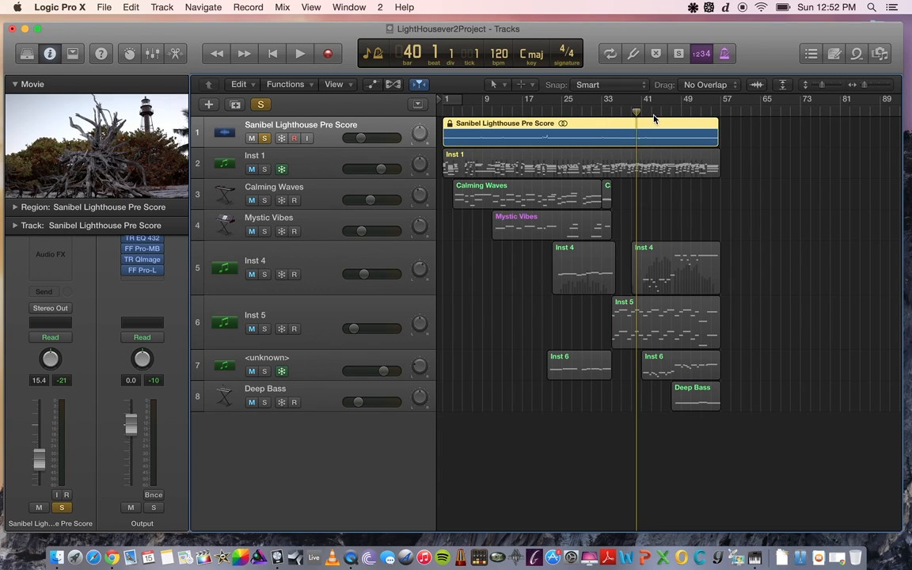
pyautogui.click(654, 113)
pyautogui.click(444, 114)
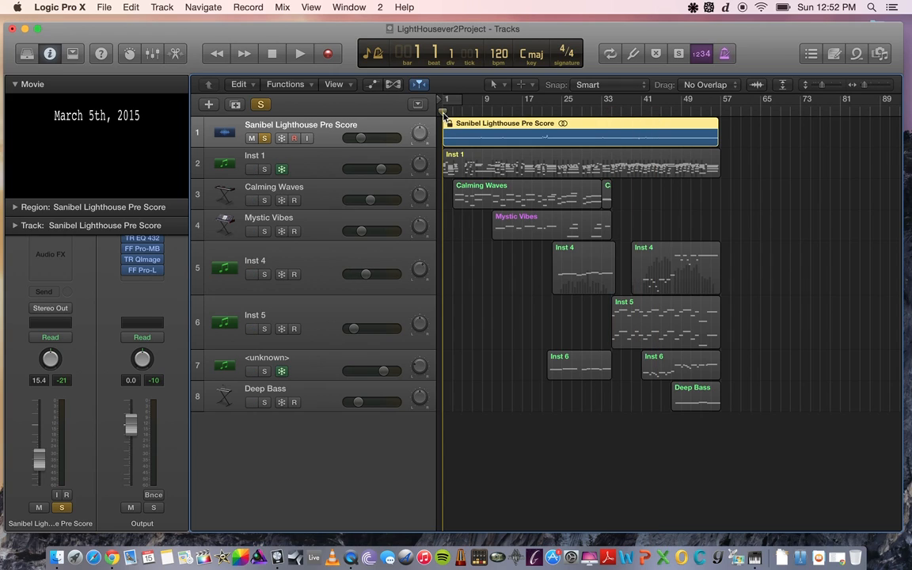
pyautogui.click(607, 113)
pyautogui.click(626, 113)
pyautogui.click(445, 114)
# Select the Inst 1 track and switch the solo to it from Sanibel Lighthouse Pre Score
pyautogui.click(334, 163)
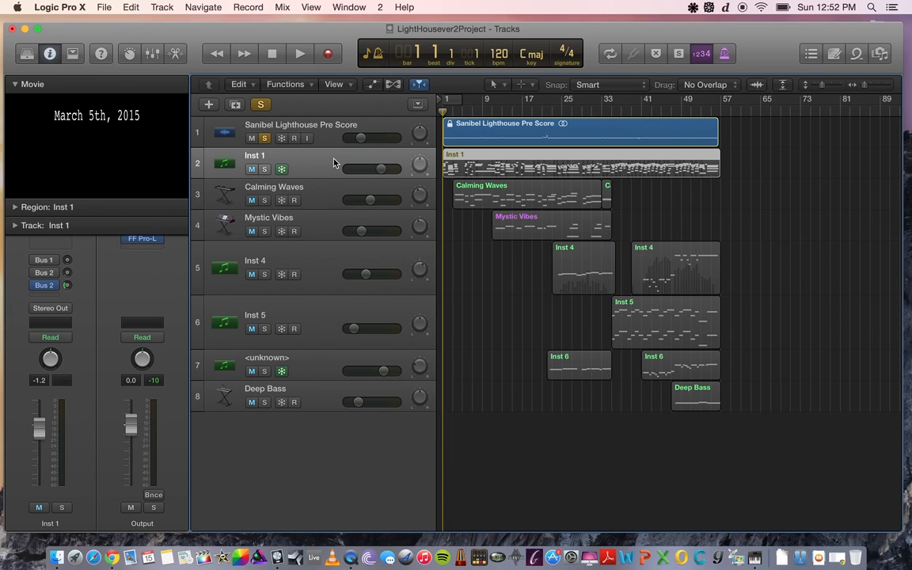
pyautogui.click(264, 138)
pyautogui.click(264, 168)
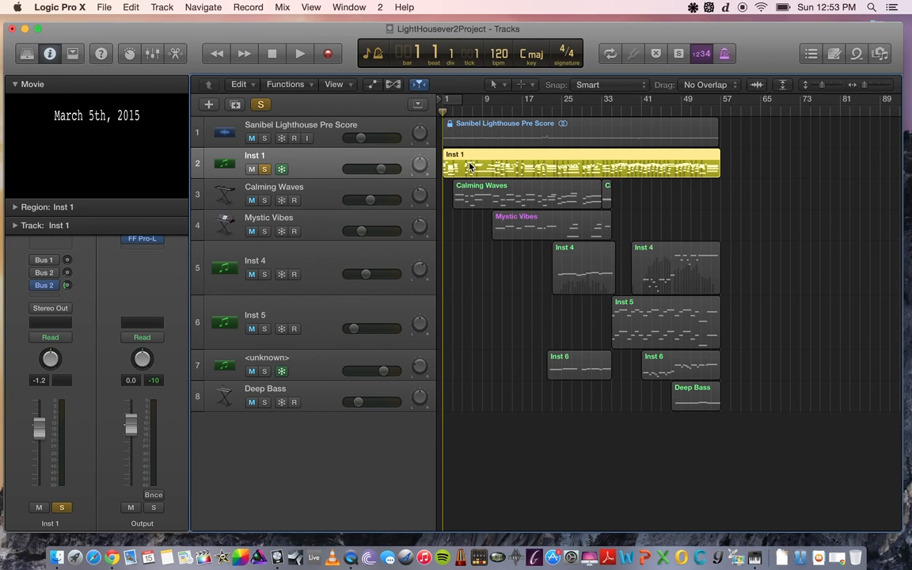
# Watch the large movie window with only Inst 1 audible, scrub back to the opening title, and return to the Tracks view
pyautogui.press('1')
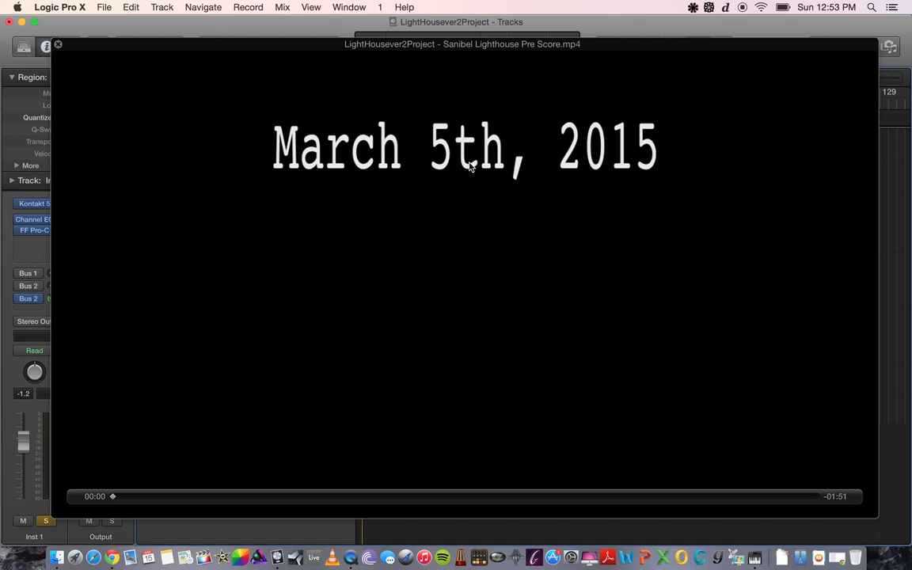
pyautogui.press('2')
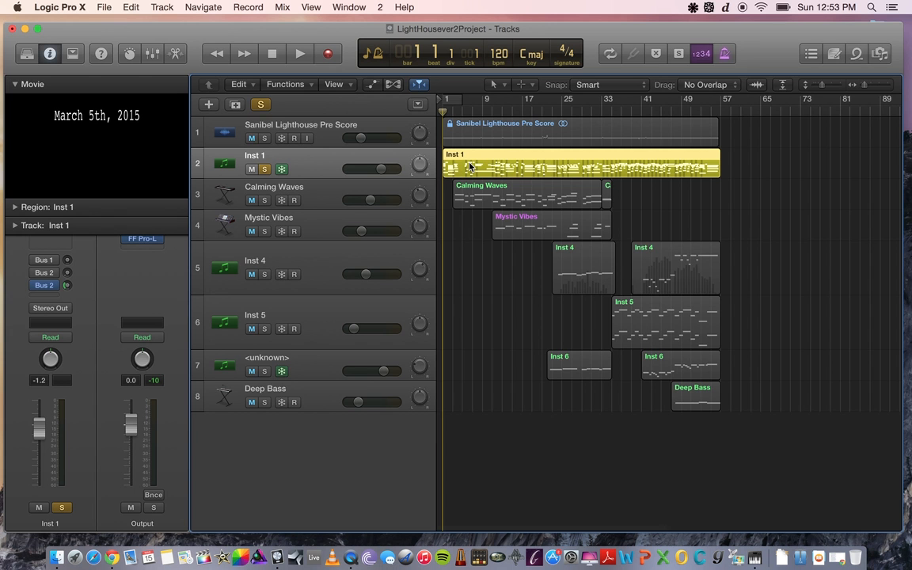
pyautogui.press('1')
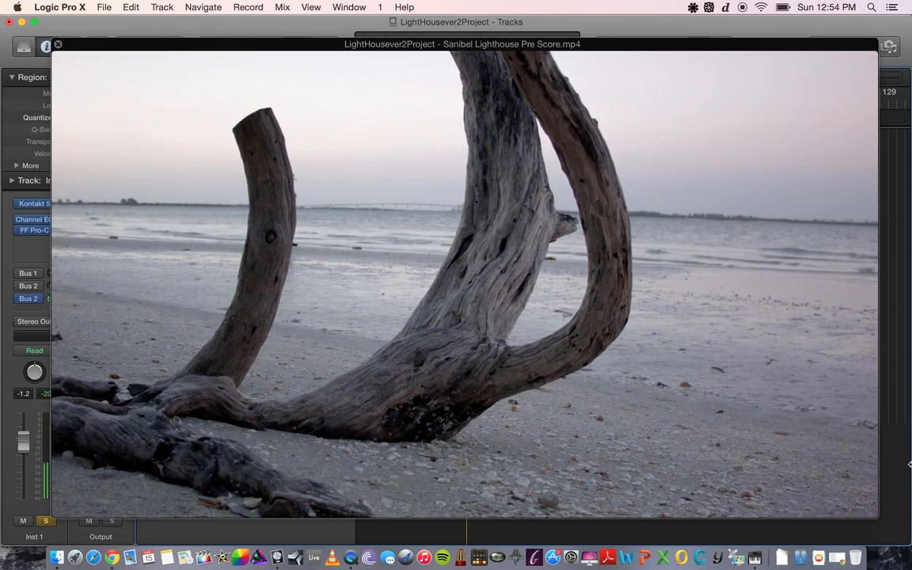
pyautogui.moveTo(662, 301)
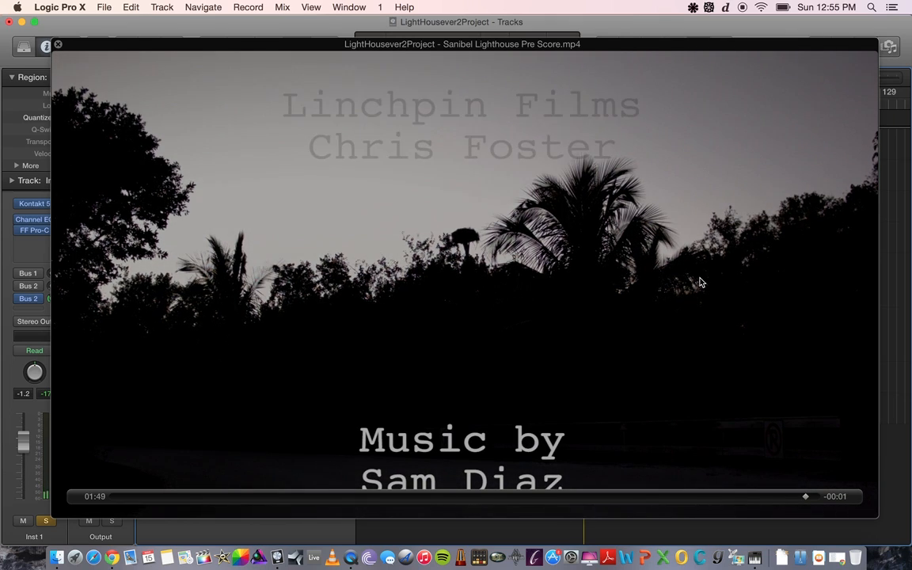
pyautogui.moveTo(104, 45)
pyautogui.mouseDown()
pyautogui.moveTo(155, 107)
pyautogui.moveTo(94, 52)
pyautogui.mouseUp()
pyautogui.moveTo(240, 196)
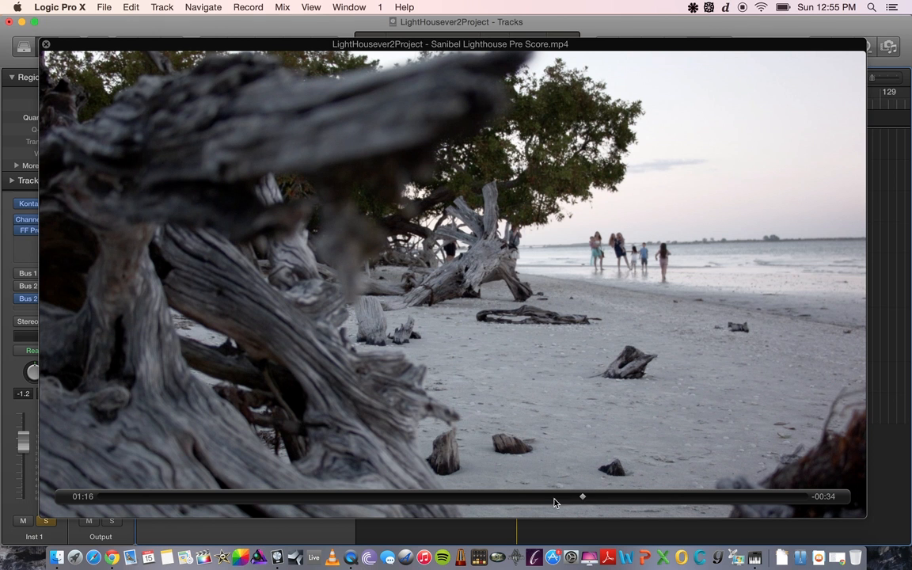
pyautogui.moveTo(554, 497); pyautogui.dragTo(526, 500)
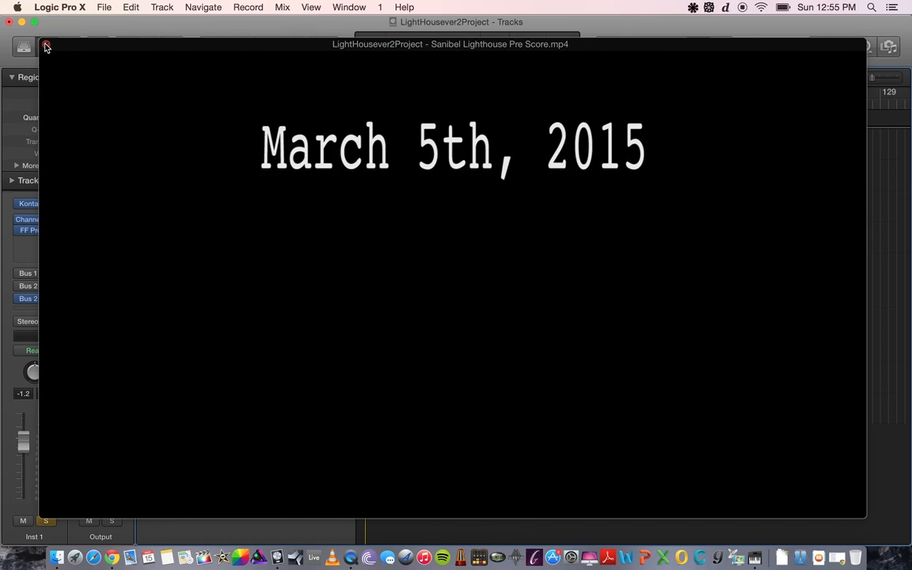
pyautogui.press('2')
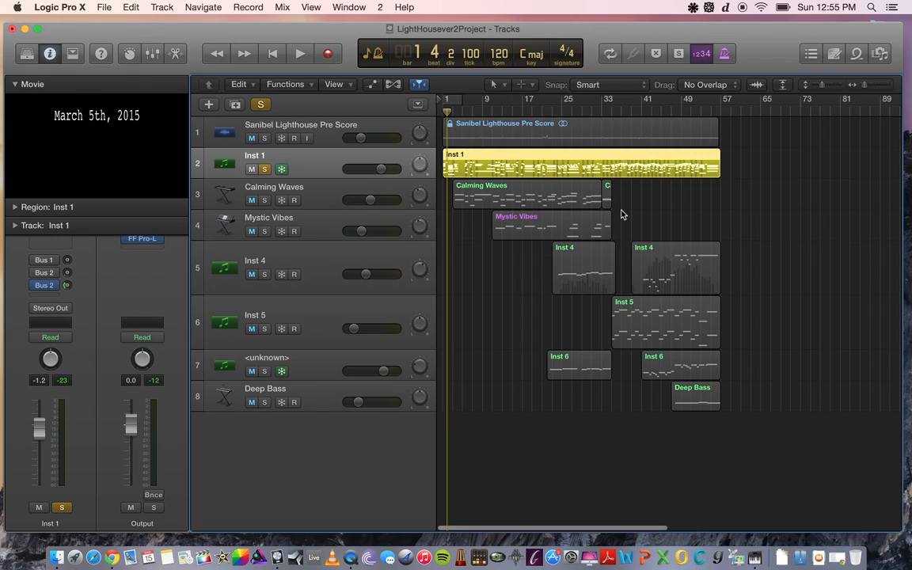
# Audition the soloed Inst 1 track from bar 34 for a few bars
pyautogui.click(606, 124)
pyautogui.click(608, 115)
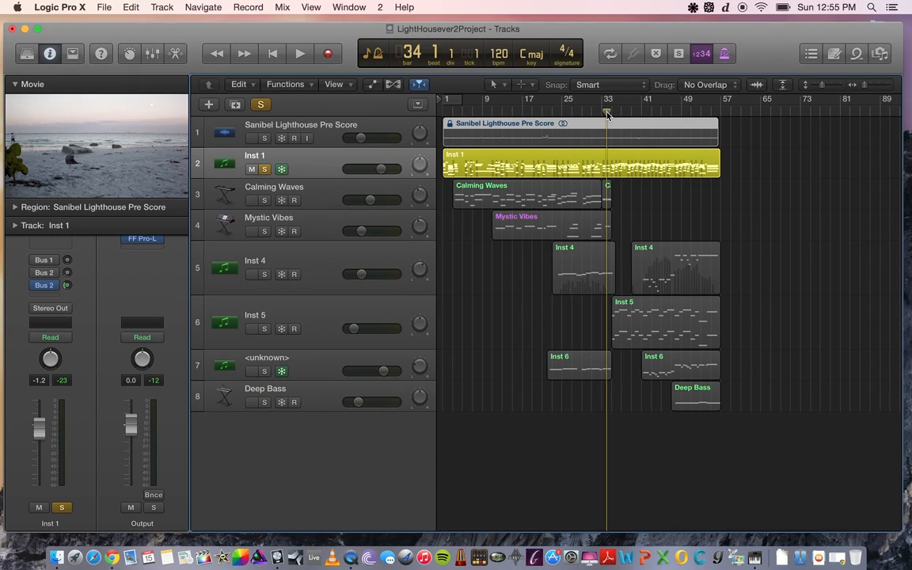
pyautogui.press('space')
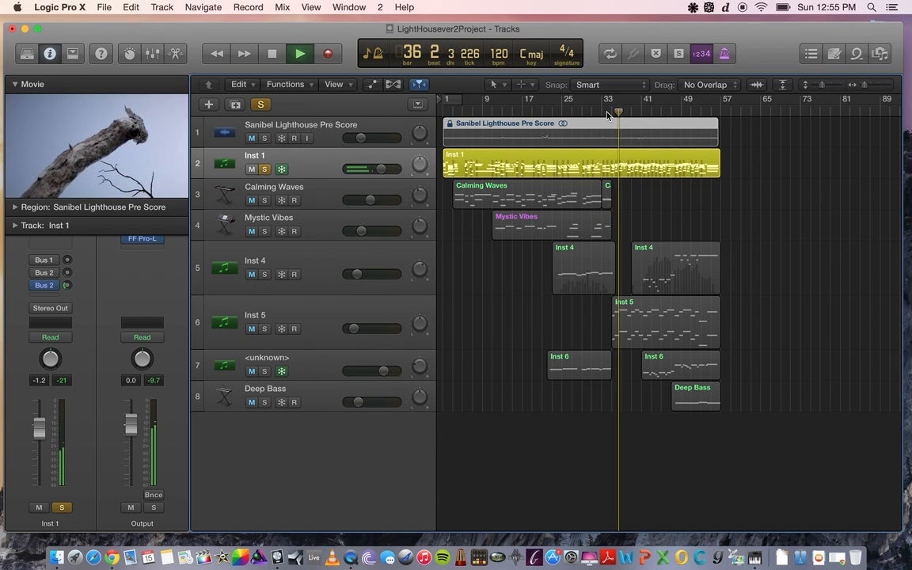
pyautogui.press('space')
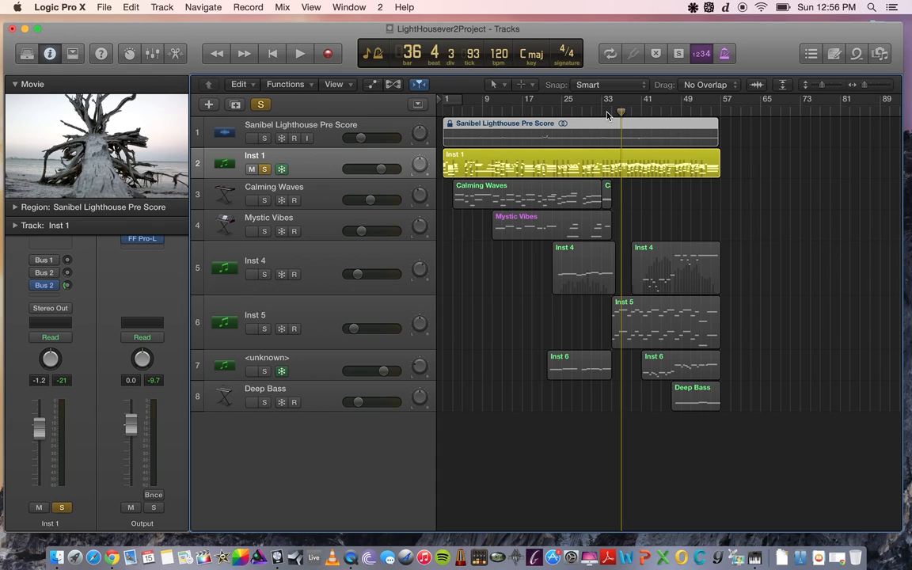
# Briefly audition Calming Waves soloed together with Inst 1 from the project start, and remove the Calming Waves solo
pyautogui.click(441, 117)
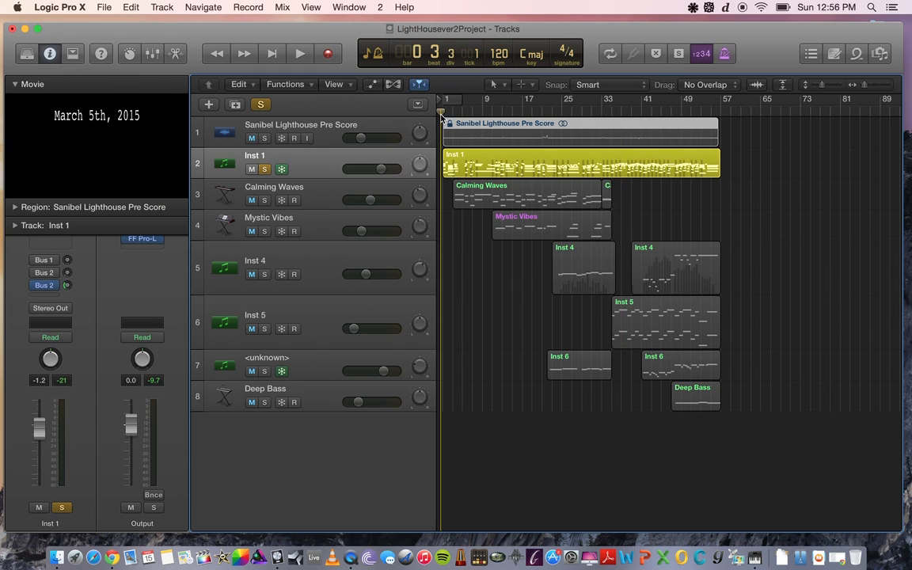
pyautogui.click(263, 201)
pyautogui.press('space')
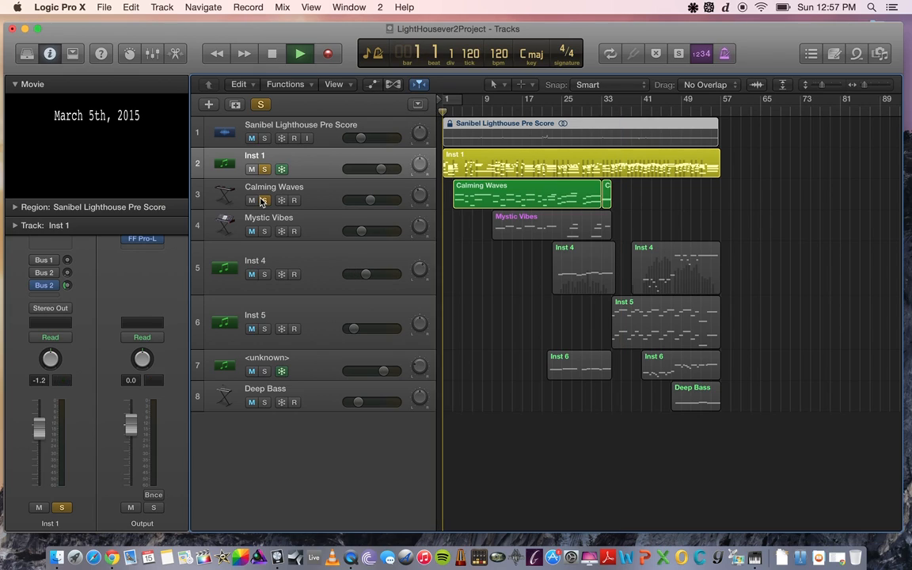
pyautogui.press('space')
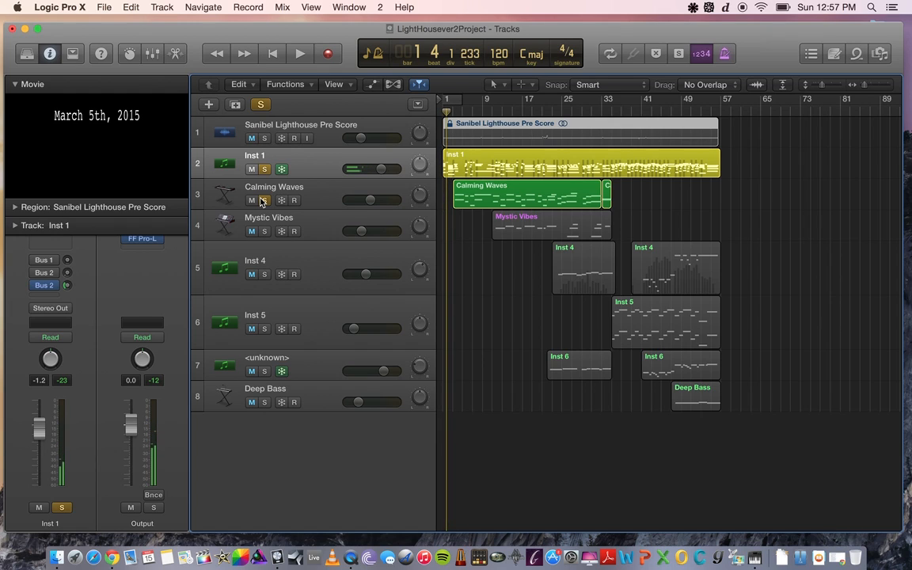
pyautogui.click(260, 201)
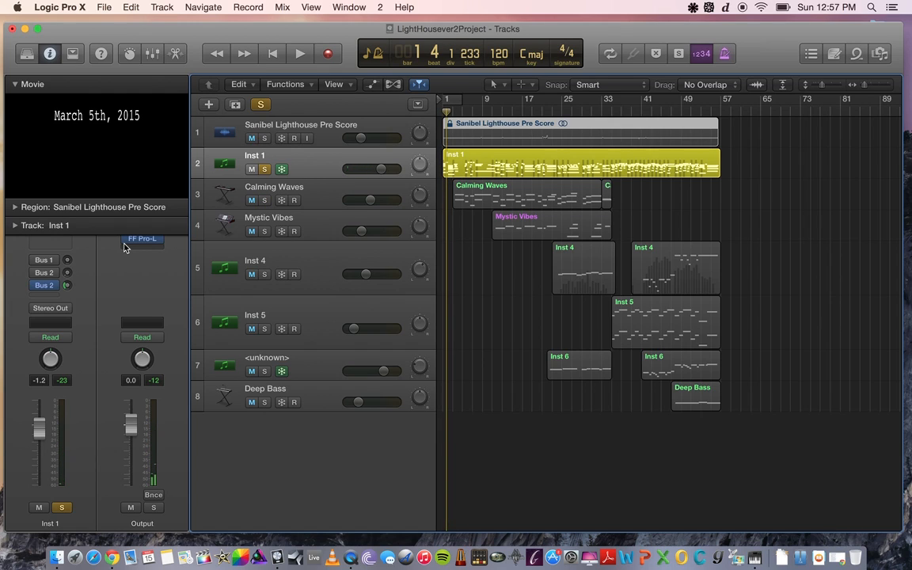
# Open the Mixer and show the channel strips' audio effects and bus sends
pyautogui.press('x')
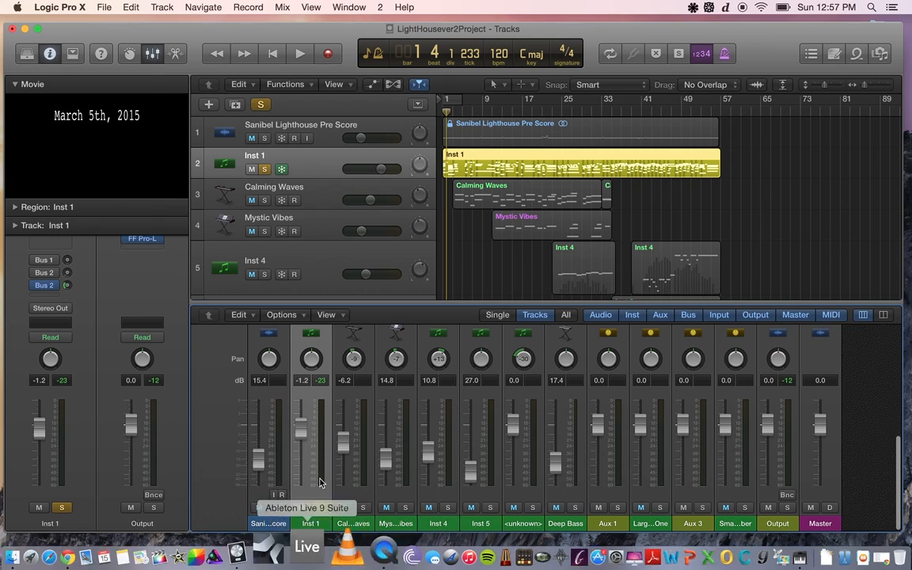
pyautogui.scroll(5, 334, 426)
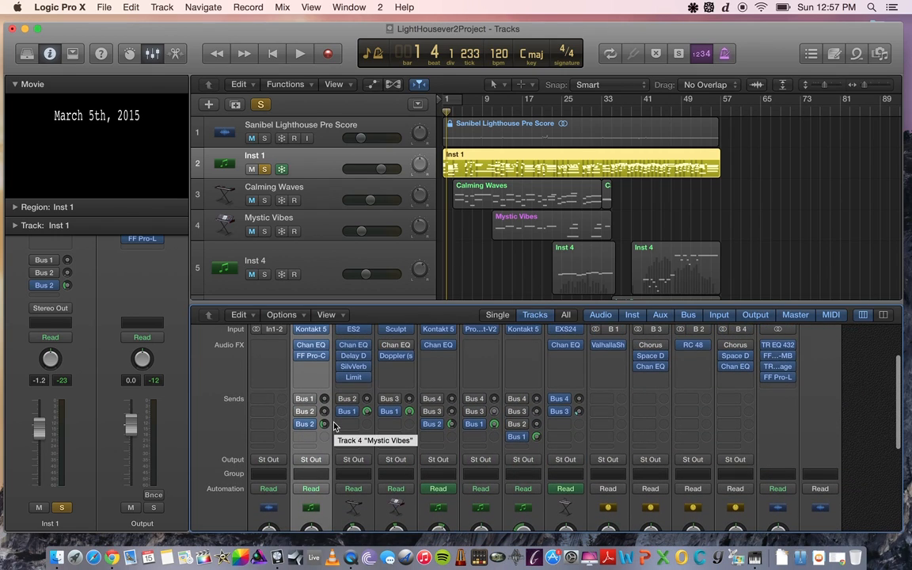
# Unfreeze the Inst 1 track and open its Kontakt 5 instrument window
pyautogui.scroll(2, 308, 367)
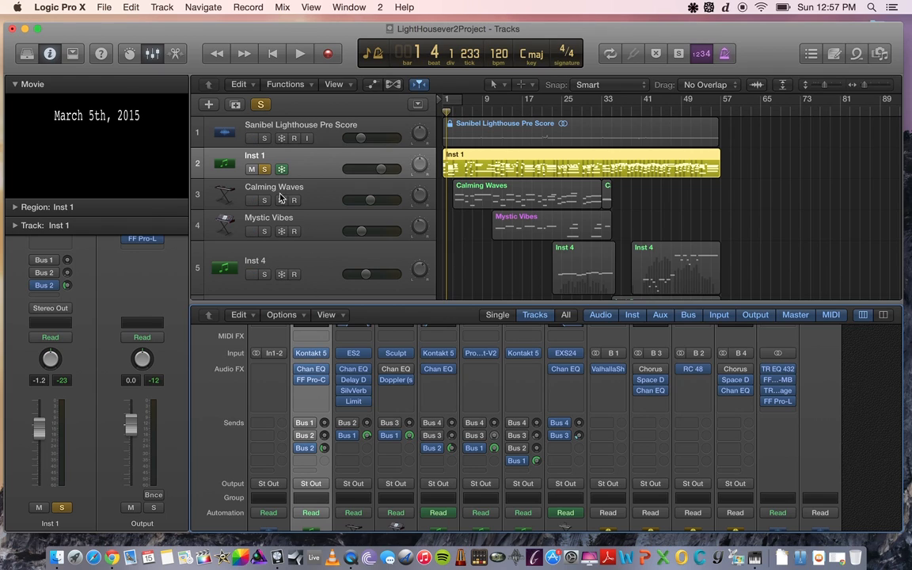
pyautogui.click(280, 170)
pyautogui.click(312, 356)
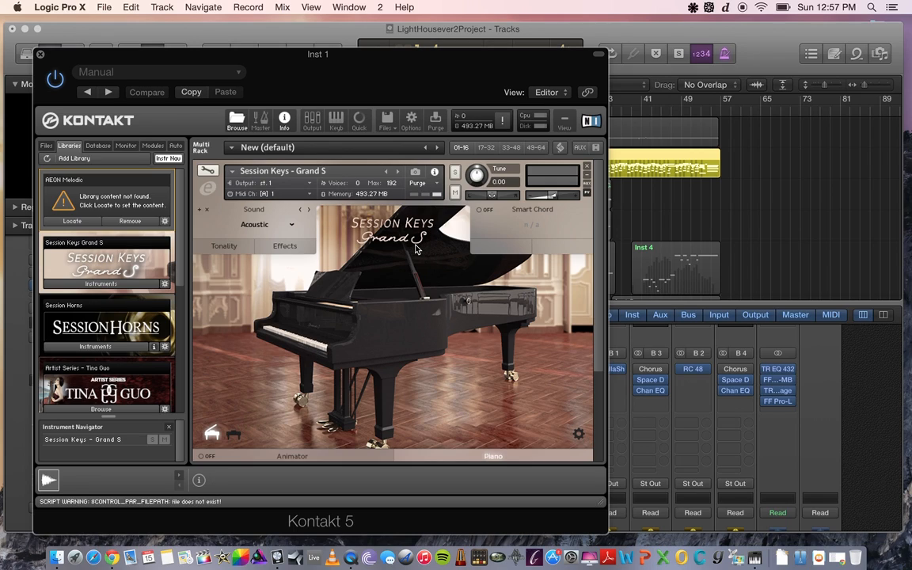
# Examine the Session Keys Grand S piano's dynamic response, tonality and pedal controls, and close the instrument window
pyautogui.scroll(-3, 405, 258)
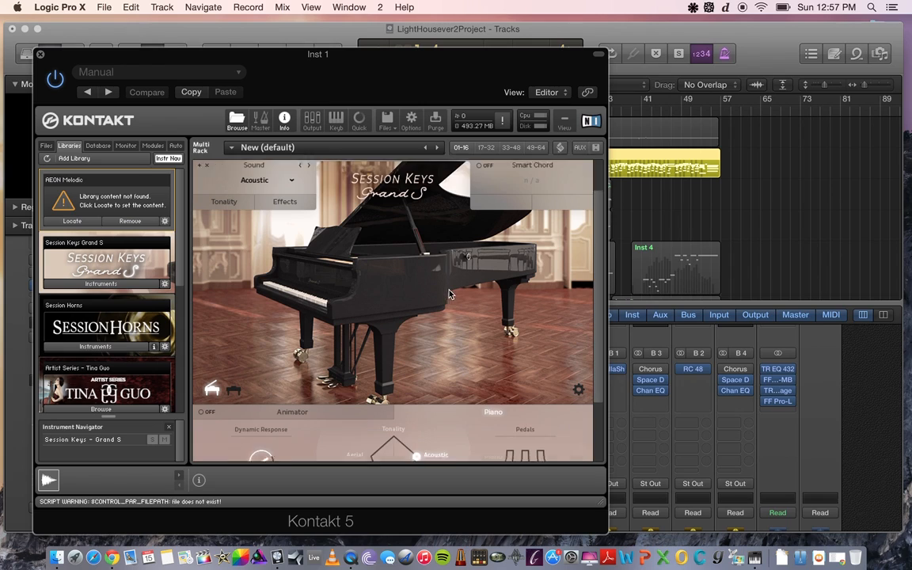
pyautogui.scroll(3, 405, 258)
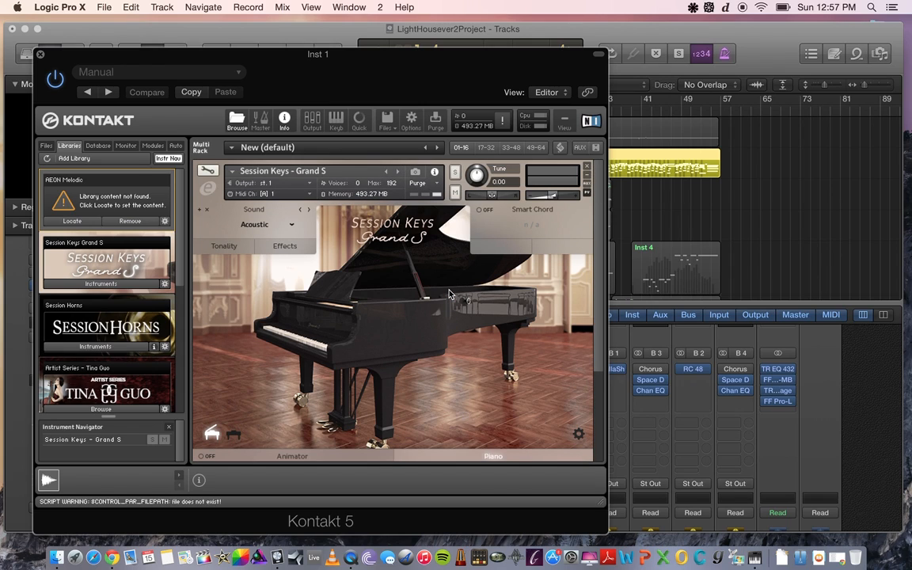
pyautogui.scroll(-3, 449, 294)
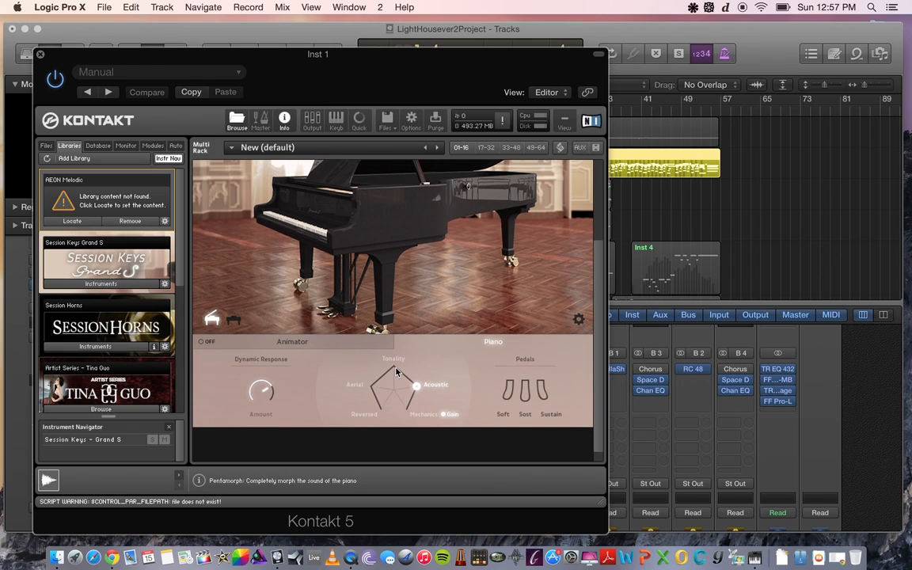
pyautogui.scroll(4, 396, 371)
pyautogui.scroll(-4, 396, 371)
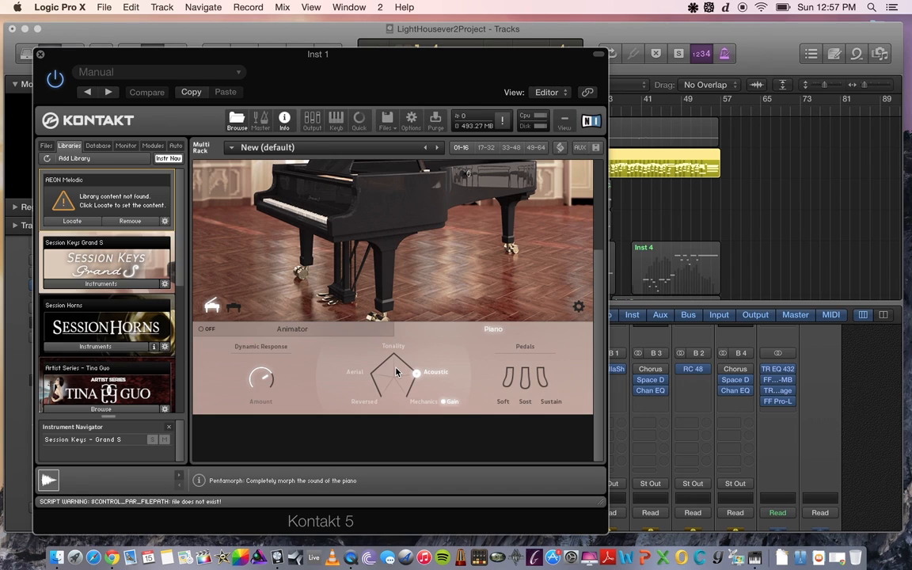
pyautogui.scroll(4, 396, 372)
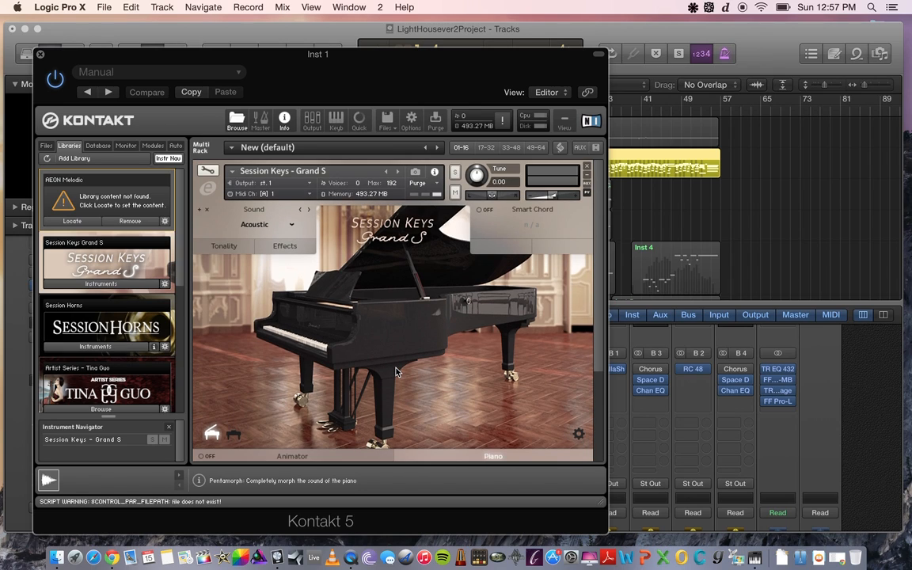
pyautogui.scroll(-6, 120, 318)
pyautogui.scroll(6, 119, 318)
pyautogui.scroll(-1, 120, 318)
pyautogui.scroll(-5, 119, 319)
pyautogui.scroll(6, 120, 319)
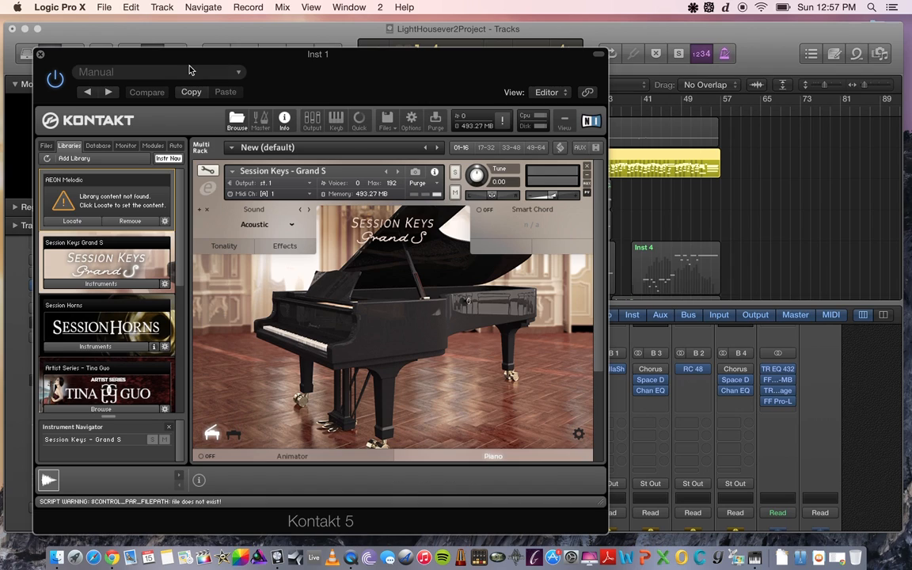
pyautogui.click(41, 56)
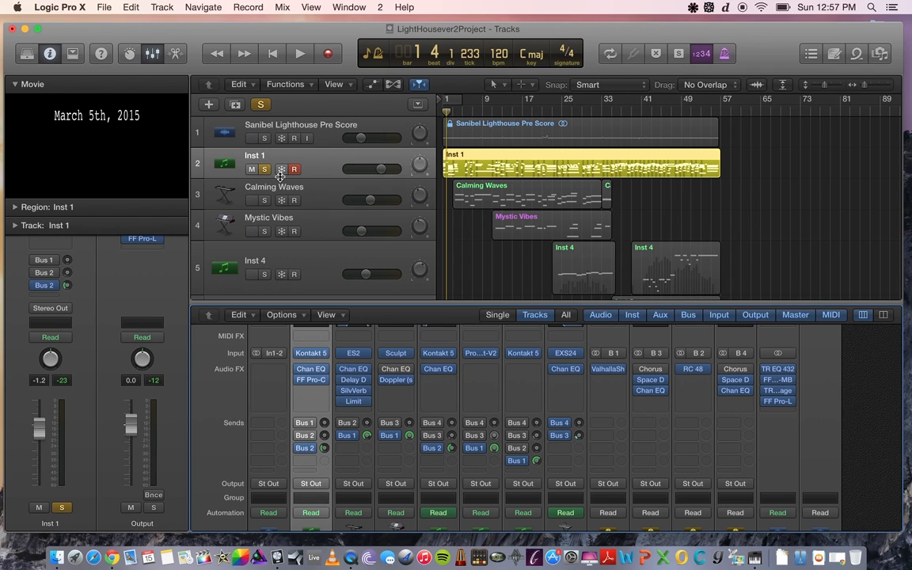
# Freeze the Inst 1 track again and briefly play it soloed from the project start
pyautogui.click(283, 169)
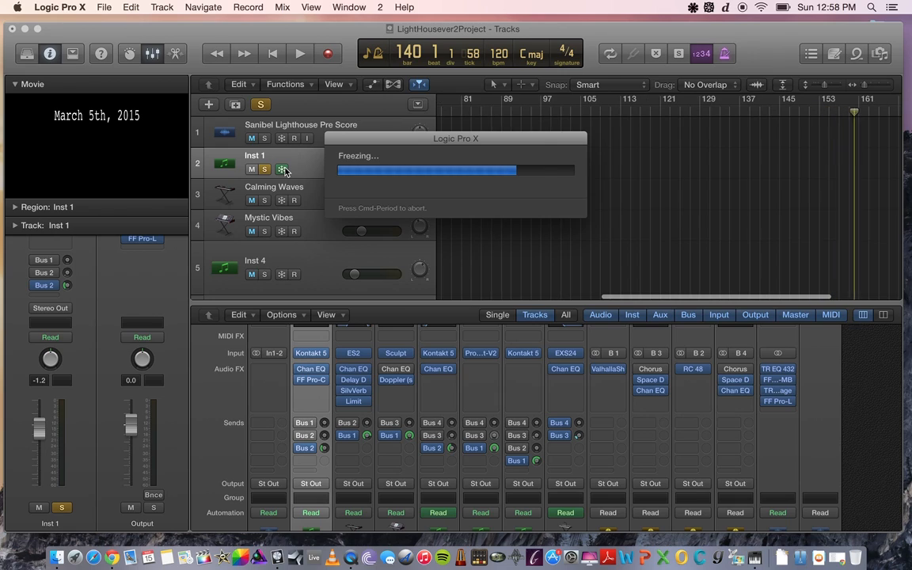
pyautogui.press('space')
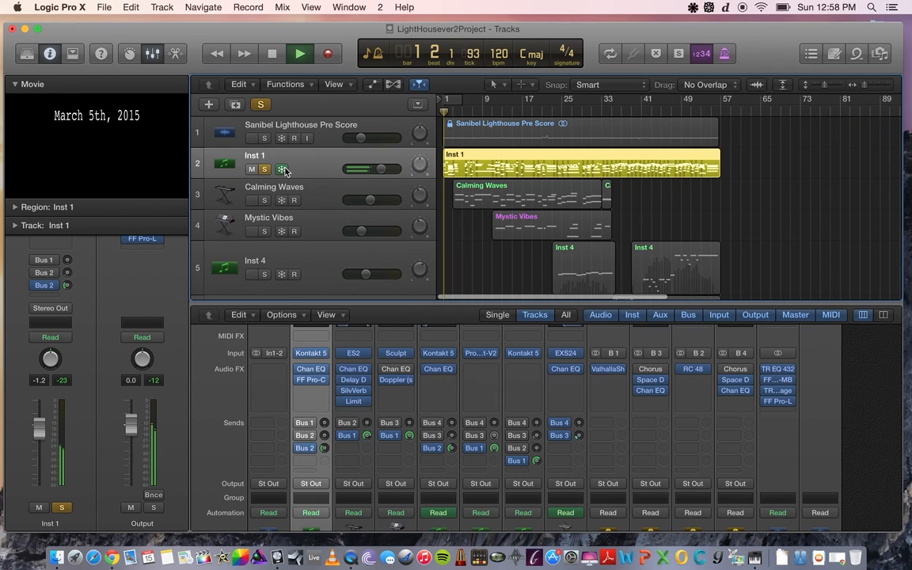
pyautogui.press('space')
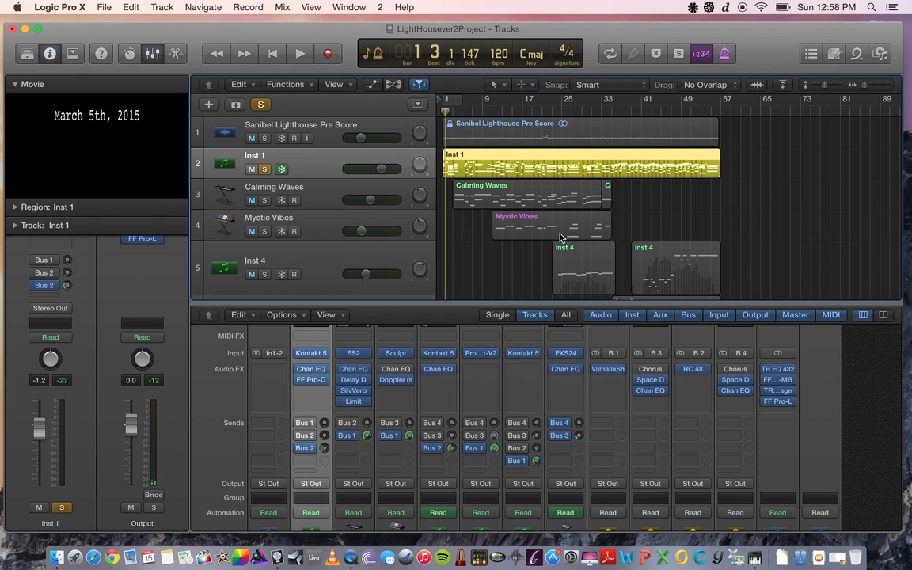
# Remove the solo from Inst 1 and select the Calming Waves track
pyautogui.scroll(-3, 560, 235)
pyautogui.scroll(1, 564, 239)
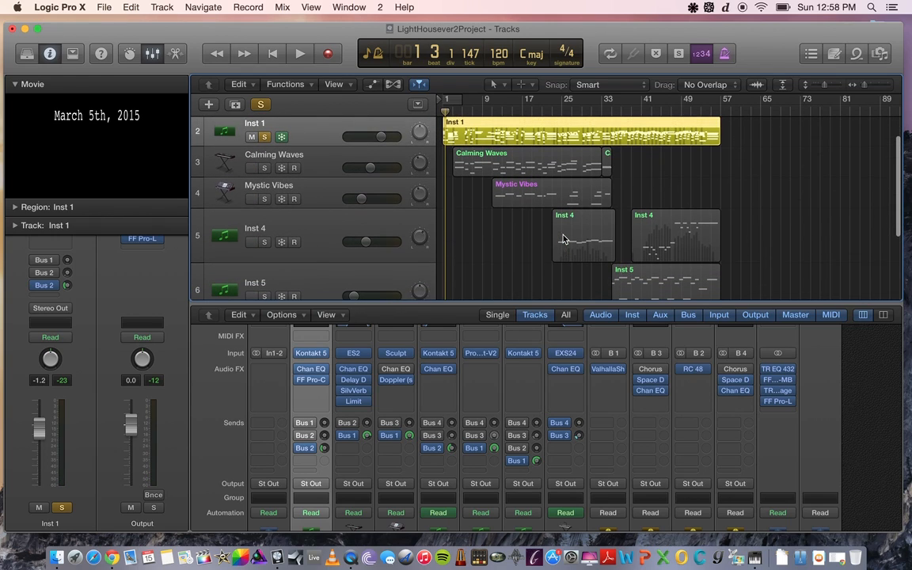
pyautogui.press('s')
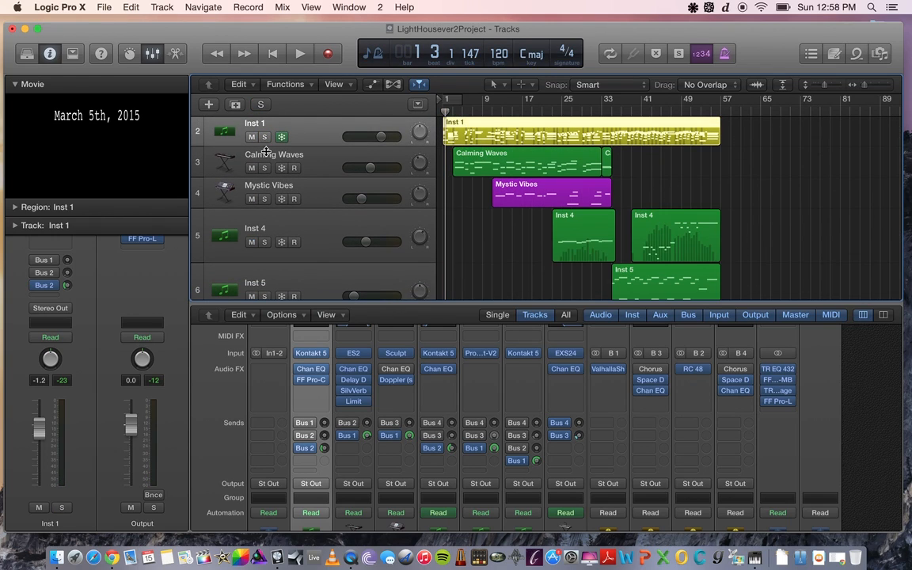
pyautogui.click(242, 153)
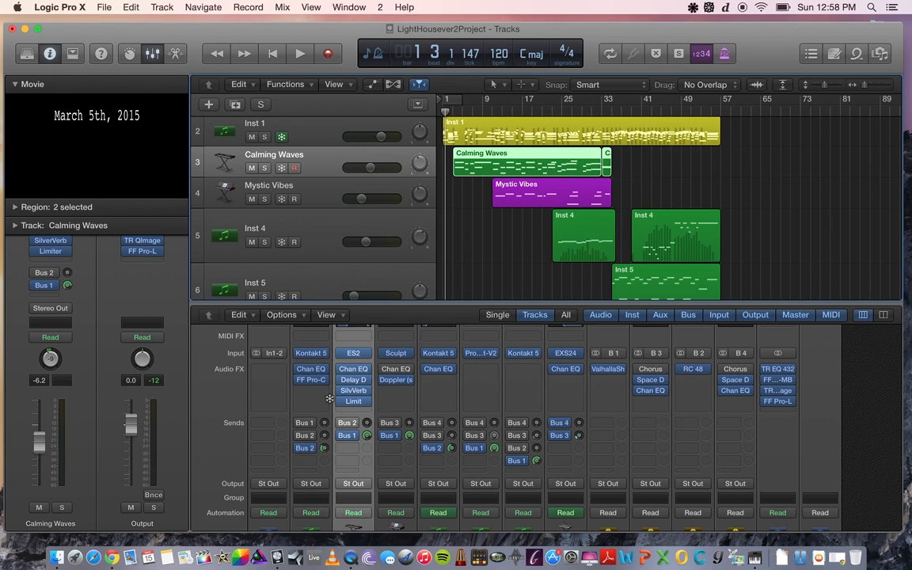
# Examine the Calming Waves channel strip's effects and bus sends alongside the aux channels and faders in the Mixer
pyautogui.scroll(2, 318, 364)
pyautogui.scroll(-4, 355, 408)
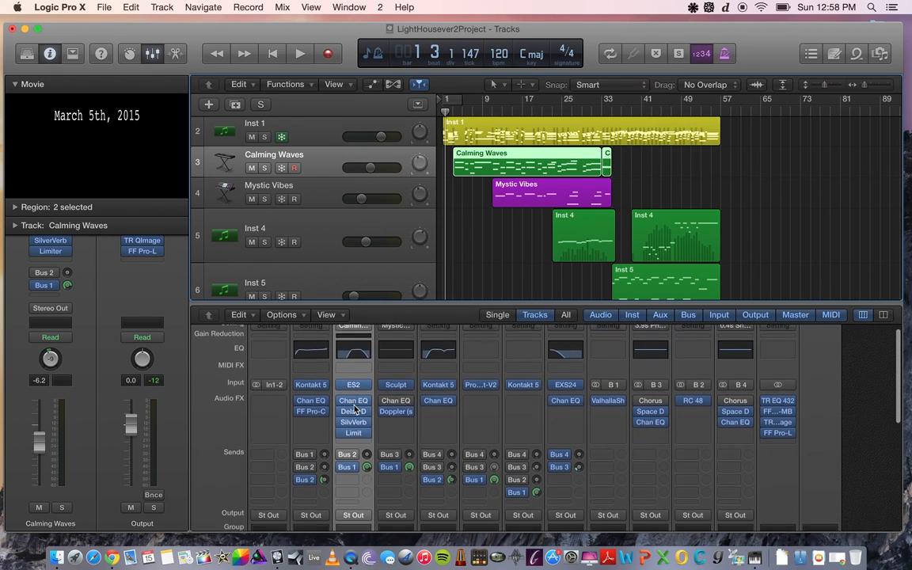
pyautogui.scroll(-8, 355, 409)
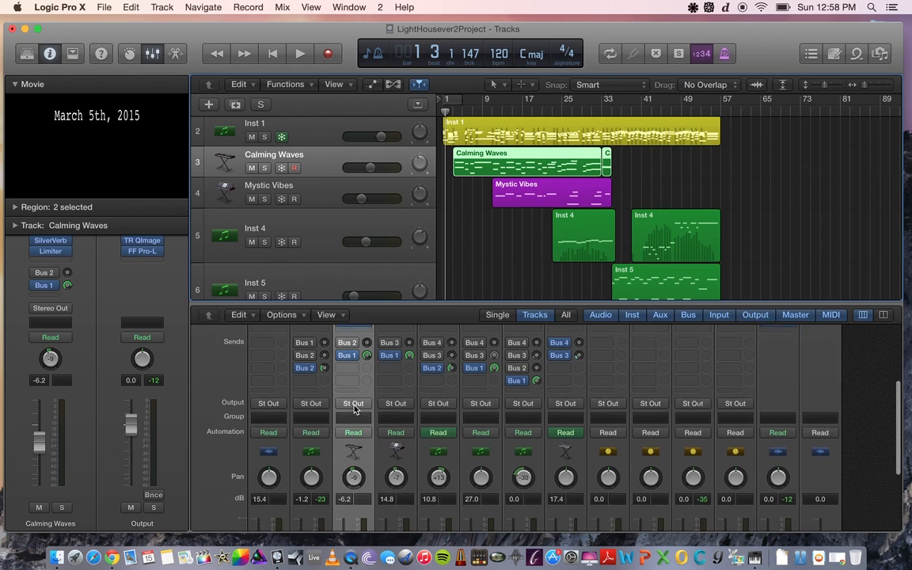
pyautogui.scroll(6, 355, 409)
pyautogui.scroll(4, 354, 408)
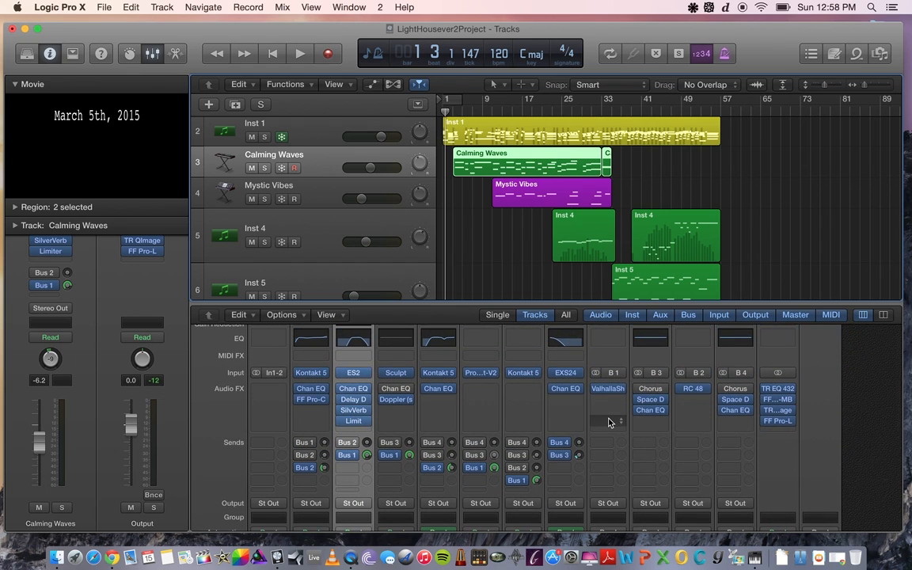
pyautogui.scroll(-10, 609, 422)
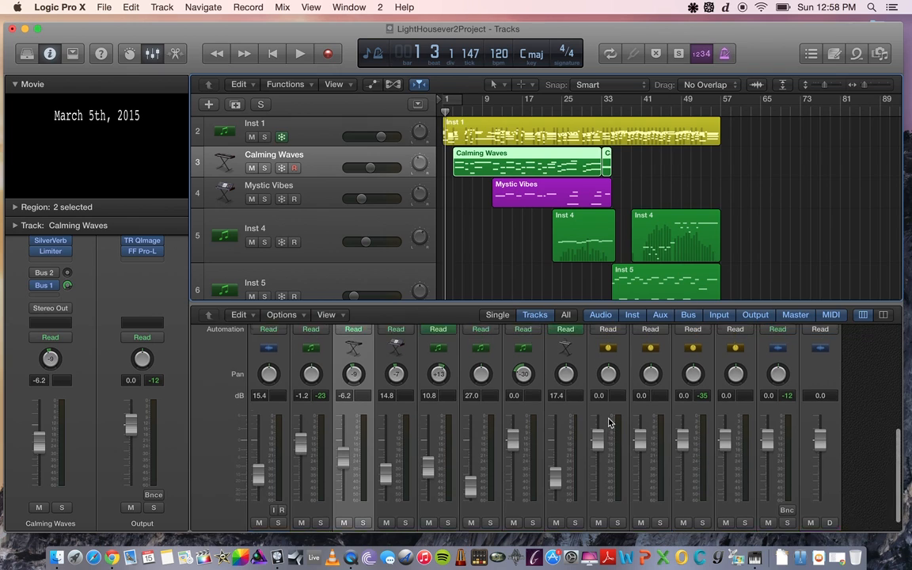
pyautogui.scroll(10, 609, 422)
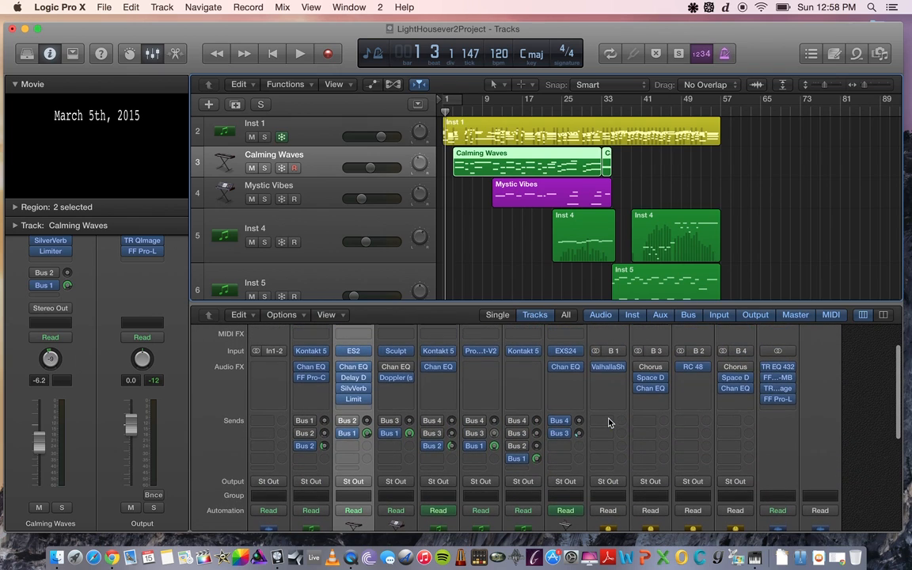
# Inspect the ValhallaShimmer reverb on the Bus 1 aux channel and close its window
pyautogui.click(608, 368)
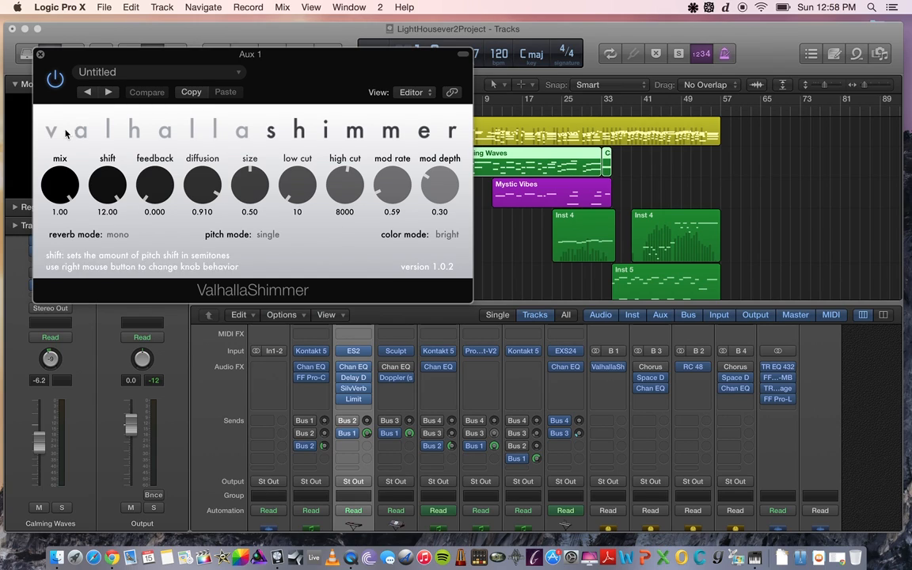
pyautogui.click(40, 55)
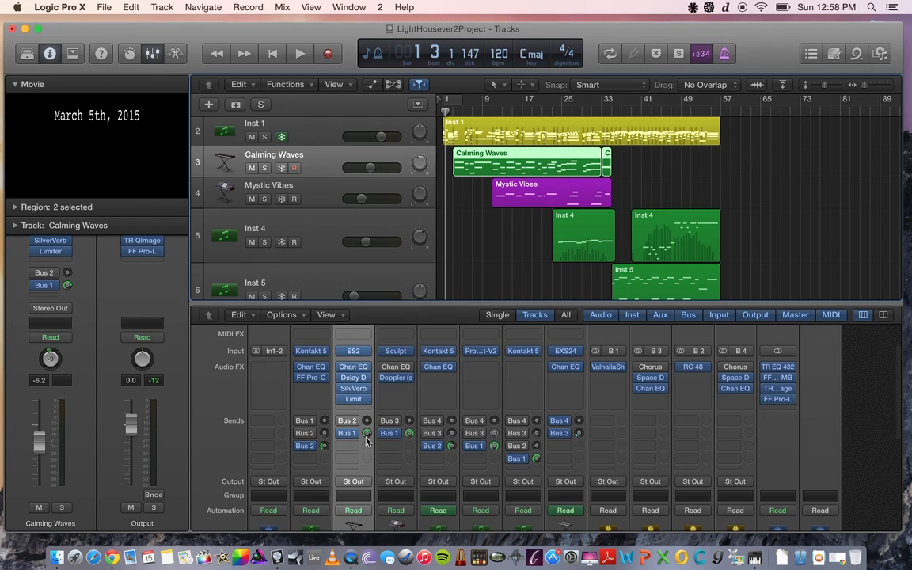
pyautogui.scroll(1, 366, 441)
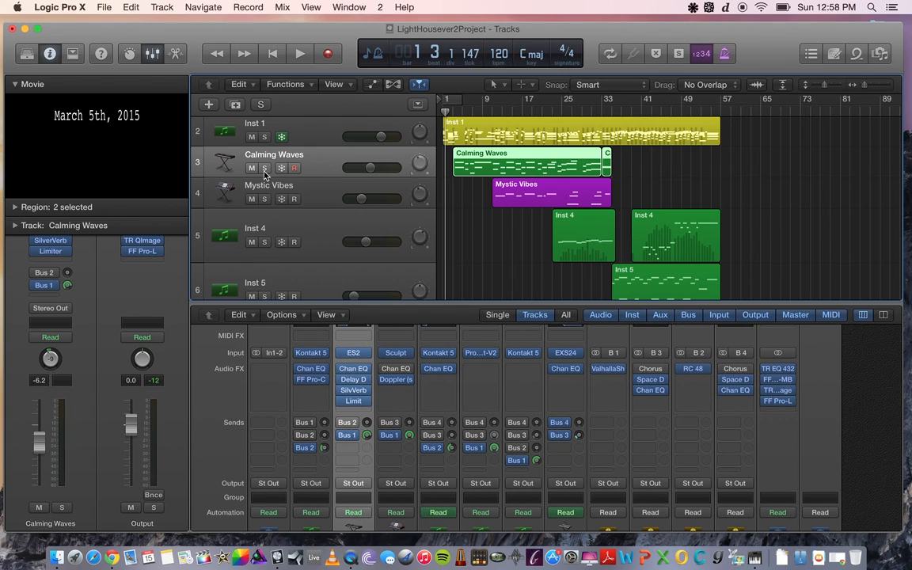
# Audition the Calming Waves track soloed from the project start to bar 18, and remove its solo
pyautogui.press('s')
pyautogui.press('space')
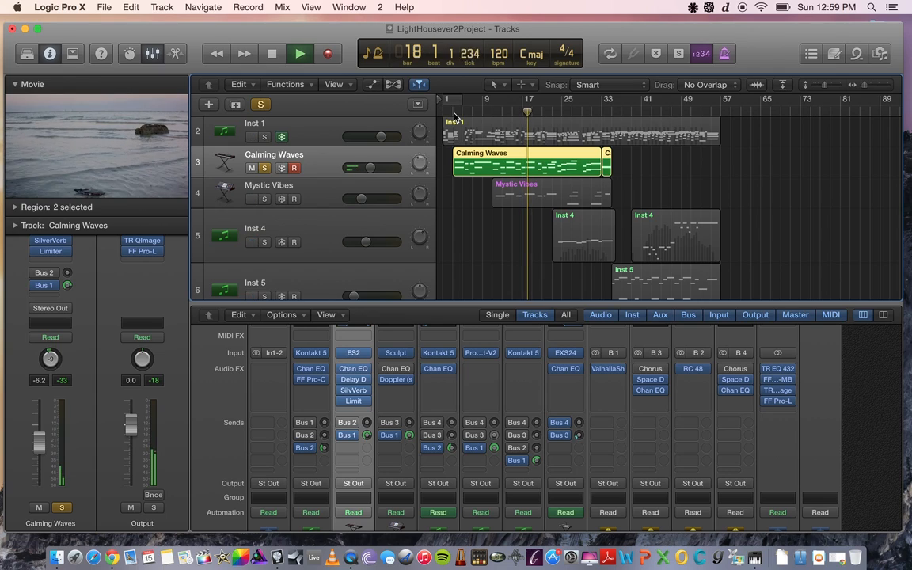
pyautogui.press('space')
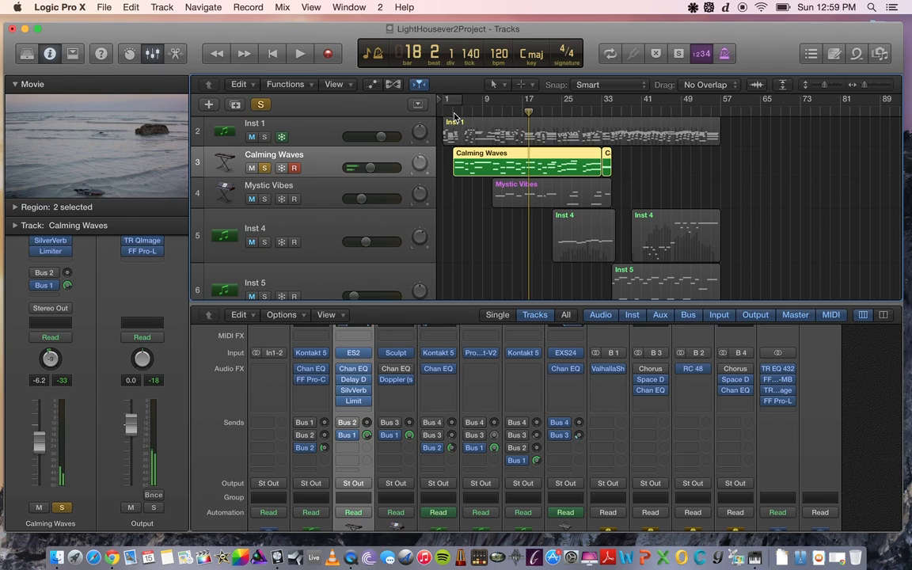
pyautogui.click(266, 170)
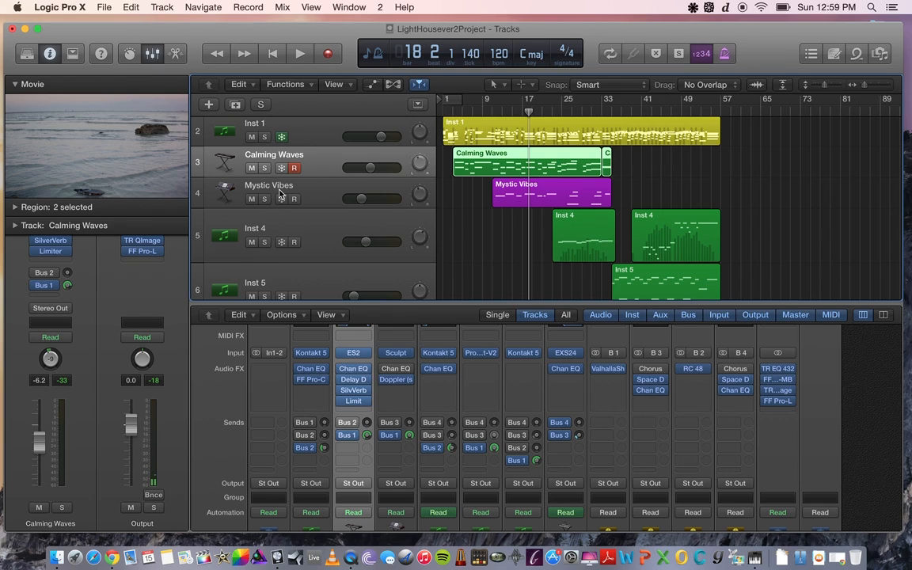
# Select and solo the Mystic Vibes track, and show its audio effects and sends in the Mixer
pyautogui.click(281, 190)
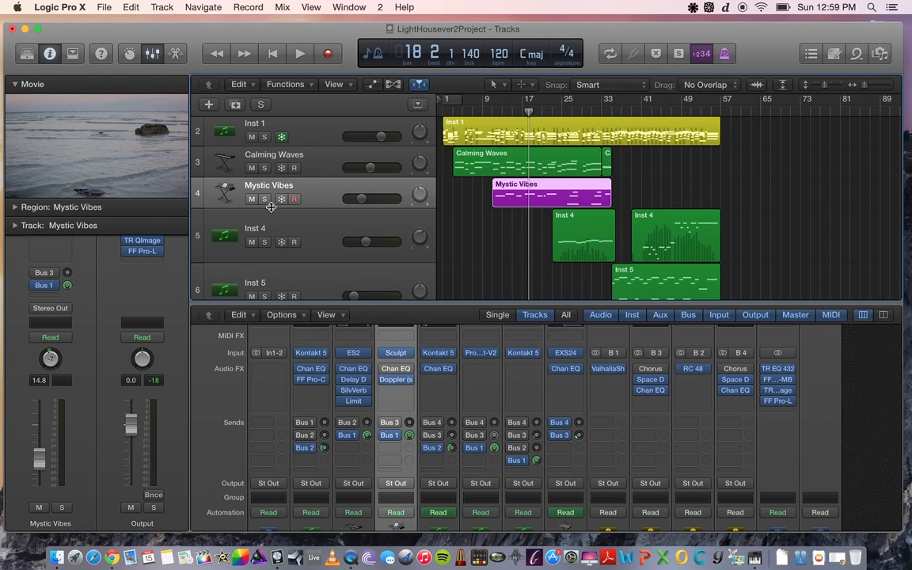
pyautogui.click(265, 198)
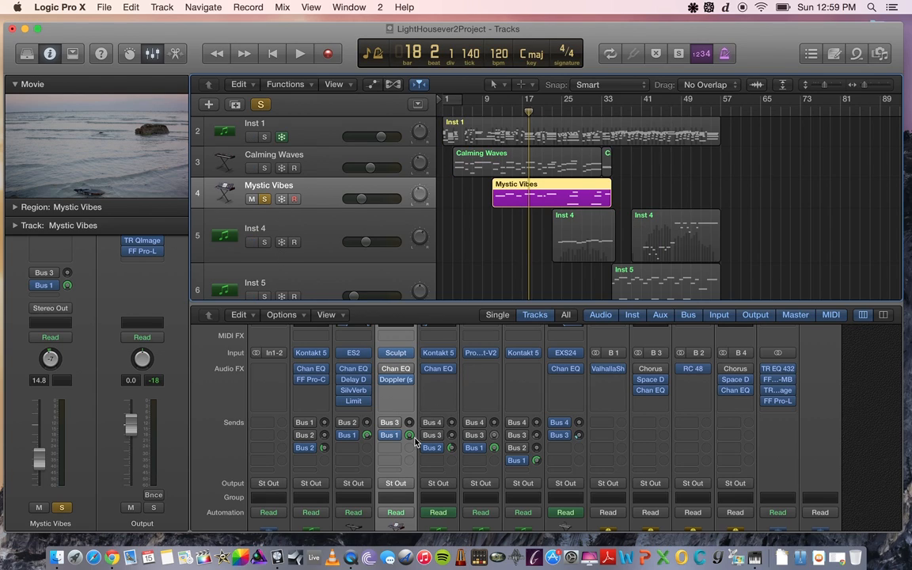
pyautogui.scroll(-1, 401, 454)
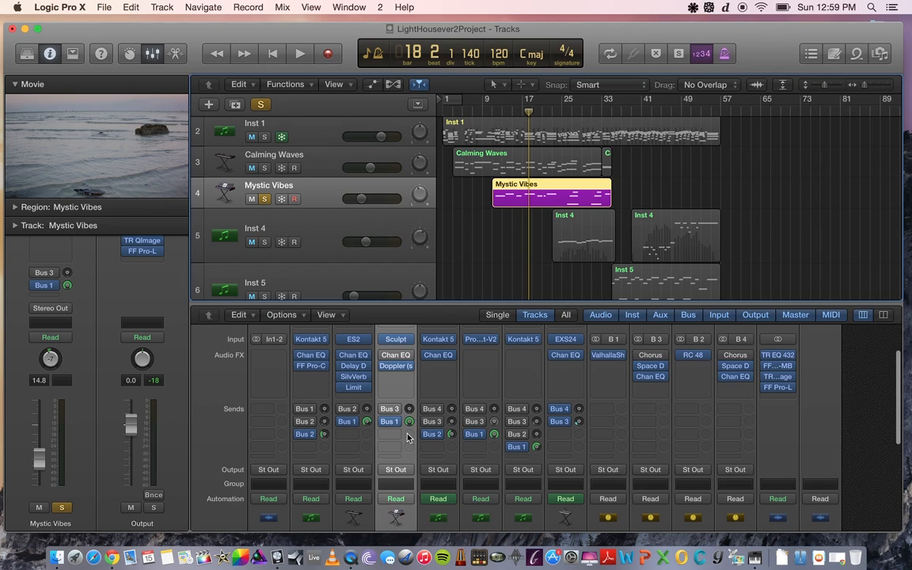
pyautogui.scroll(2, 405, 418)
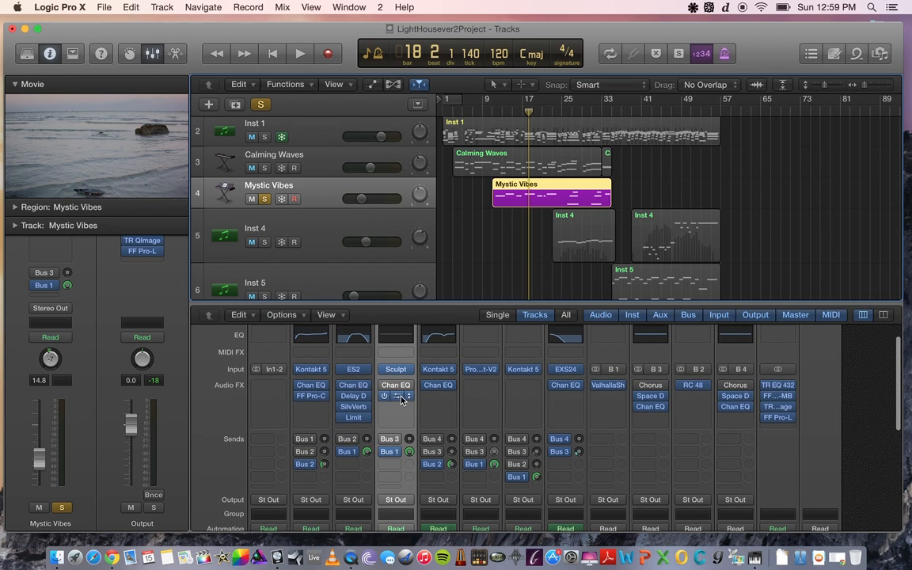
# Open the Doppler effect on the Mystic Vibes channel strip and bypass it, keeping its window clear of the movie and track list
pyautogui.click(399, 398)
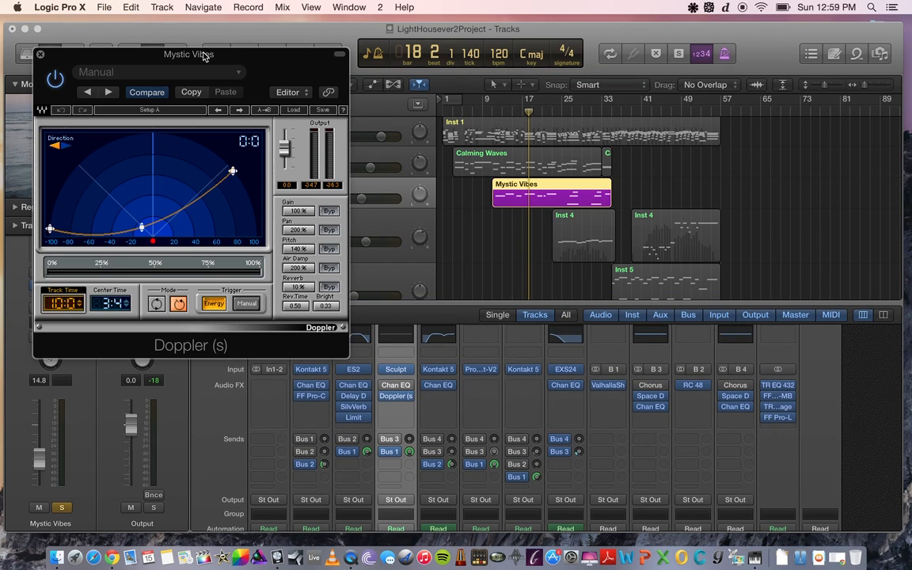
pyautogui.moveTo(184, 53); pyautogui.dragTo(701, 203)
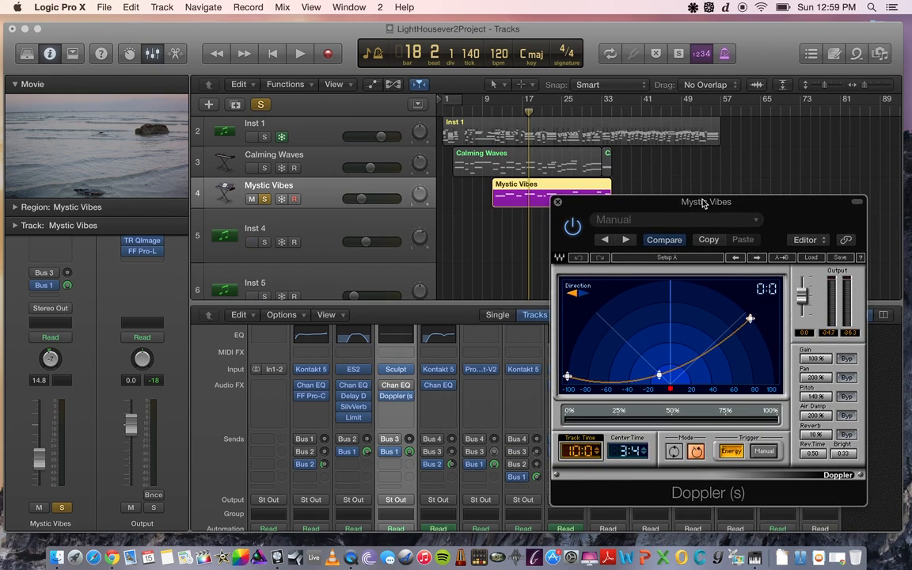
pyautogui.click(568, 230)
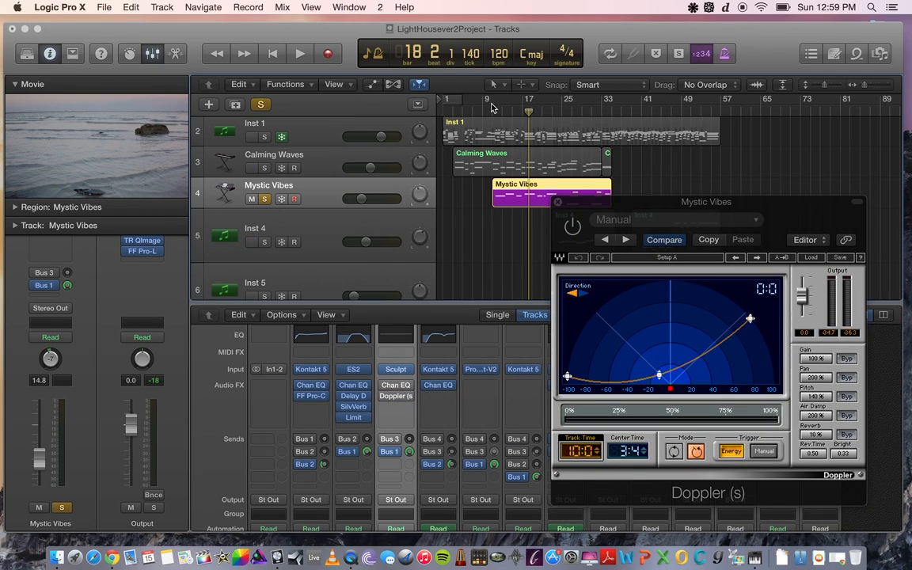
# Audition the soloed Mystic Vibes track without the Doppler effect from bar 11 to bar 18
pyautogui.click(492, 114)
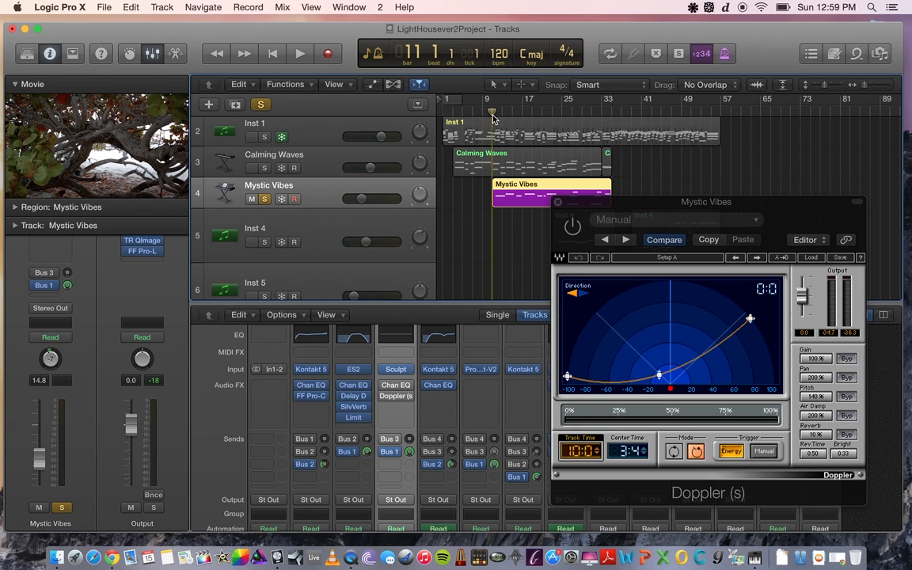
pyautogui.press('space')
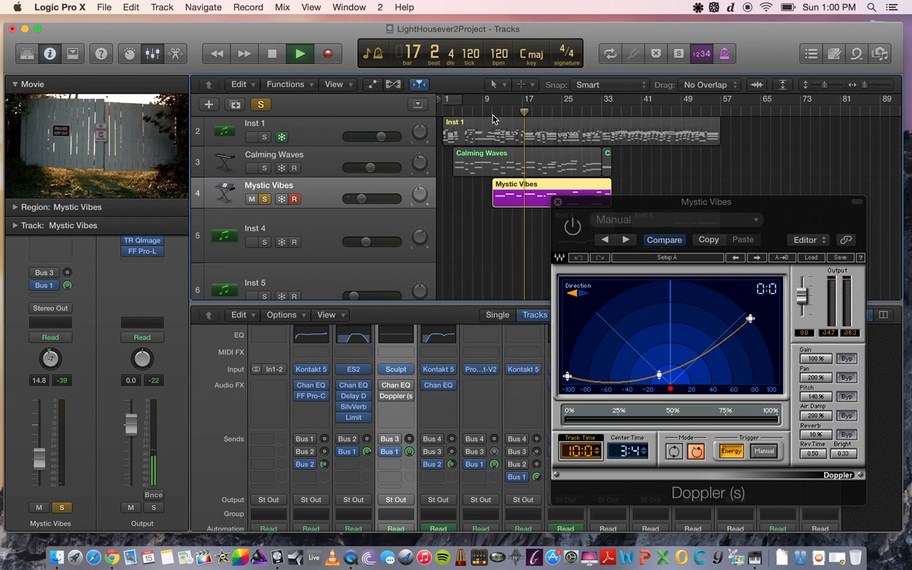
pyautogui.press('space')
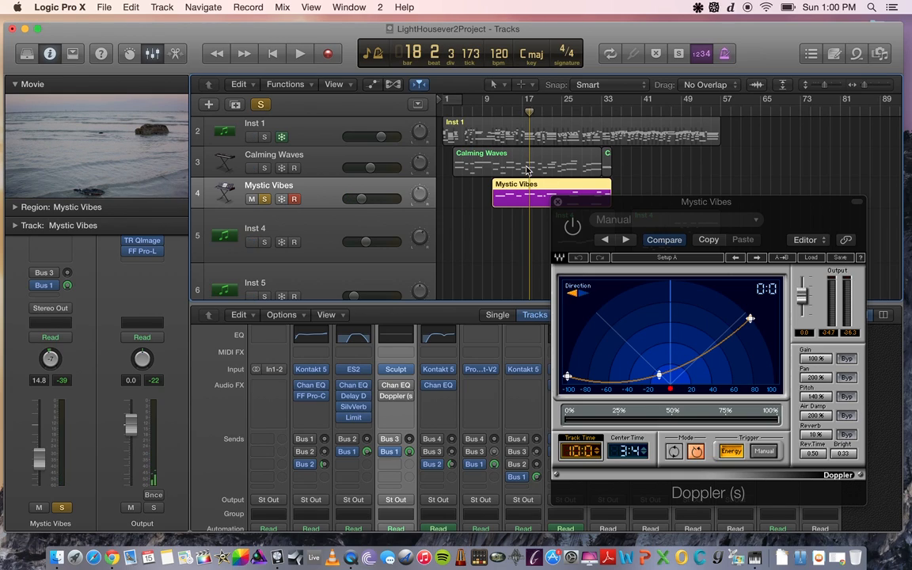
# Watch the Sanibel Lighthouse movie in its large window with Mystic Vibes soloed from bar 12, and return to the Tracks and Mixer screenset
pyautogui.click(488, 117)
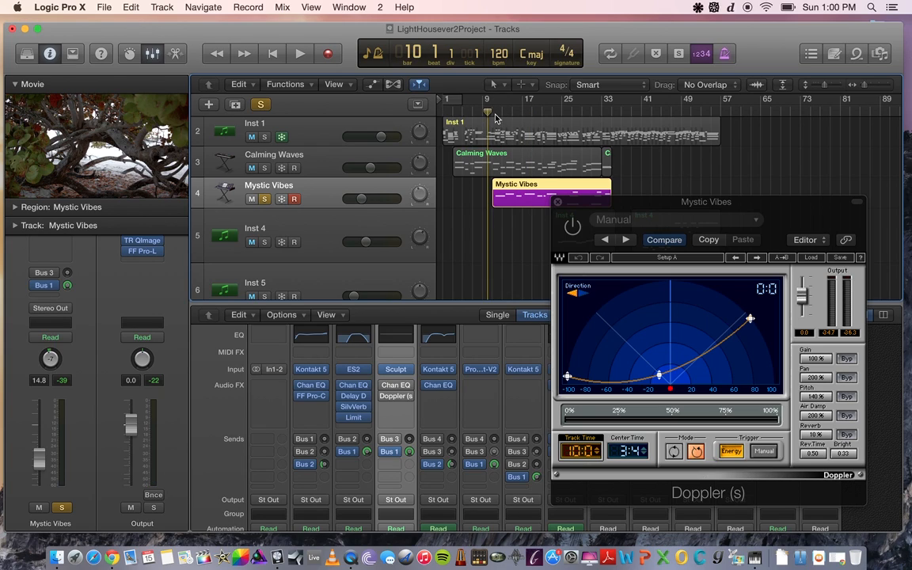
pyautogui.click(496, 115)
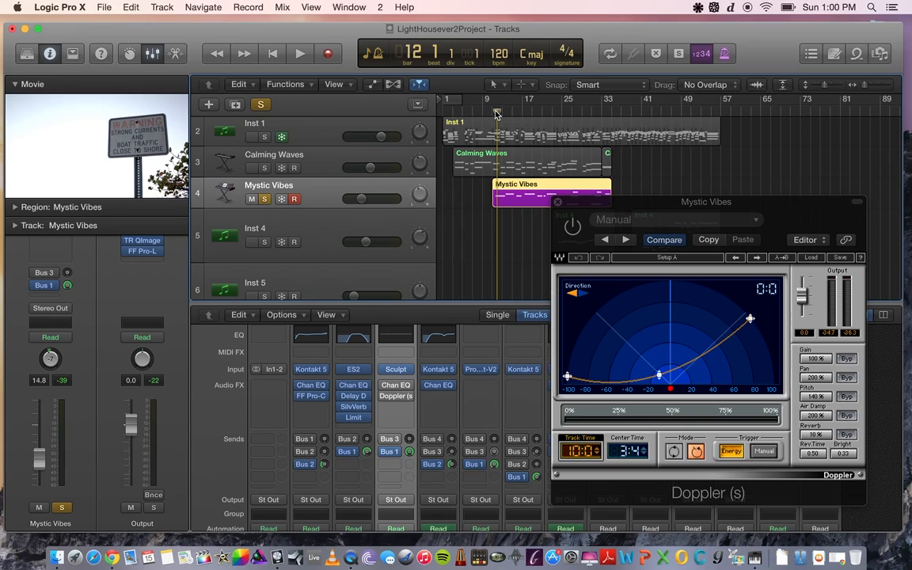
pyautogui.press('1')
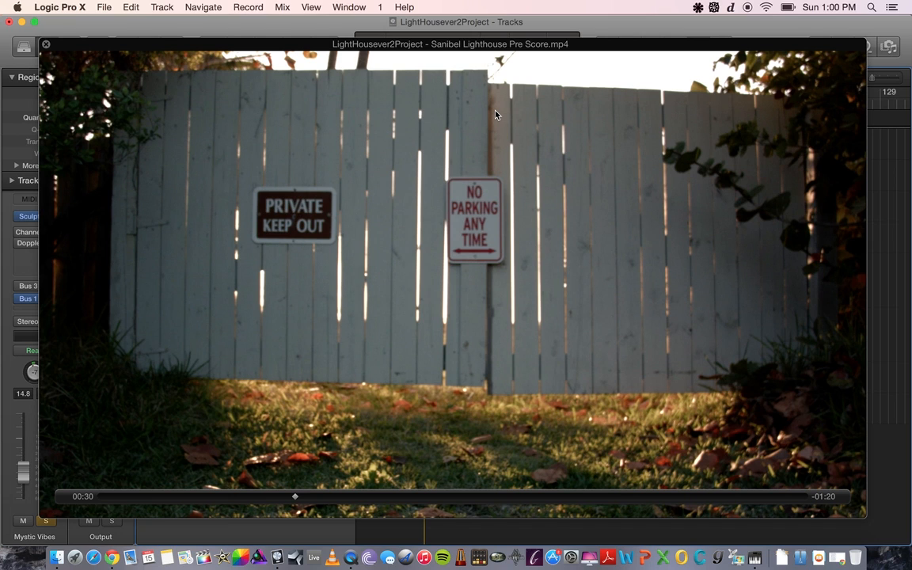
pyautogui.press('2')
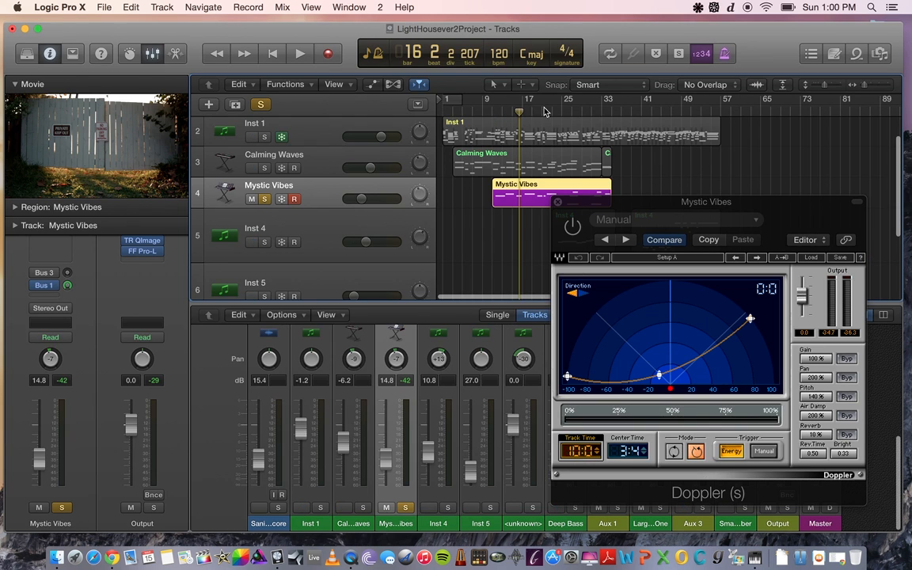
# Examine the Mystic Vibes effects and bus sends in the Mixer, moving the Doppler window off the Mystic Vibes region
pyautogui.moveTo(660, 211); pyautogui.dragTo(604, 186)
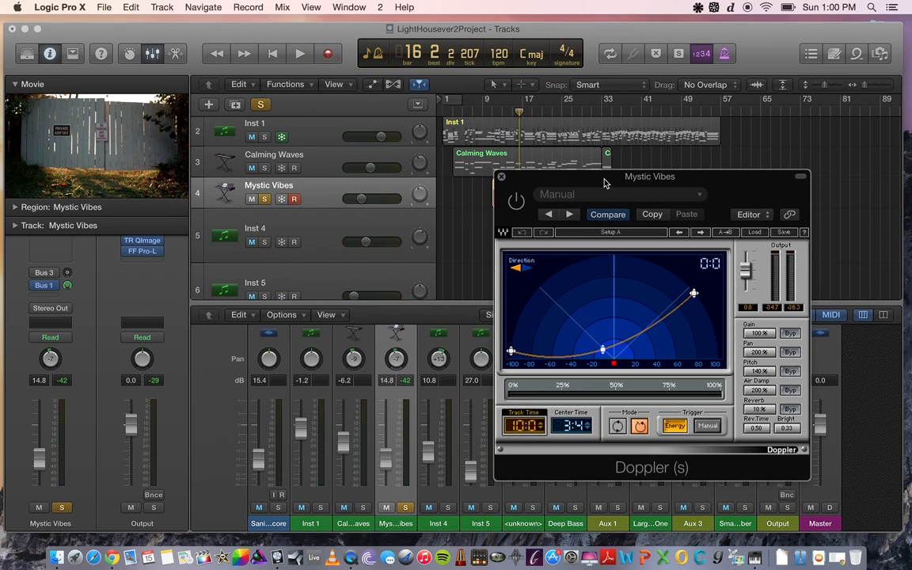
pyautogui.scroll(5, 416, 436)
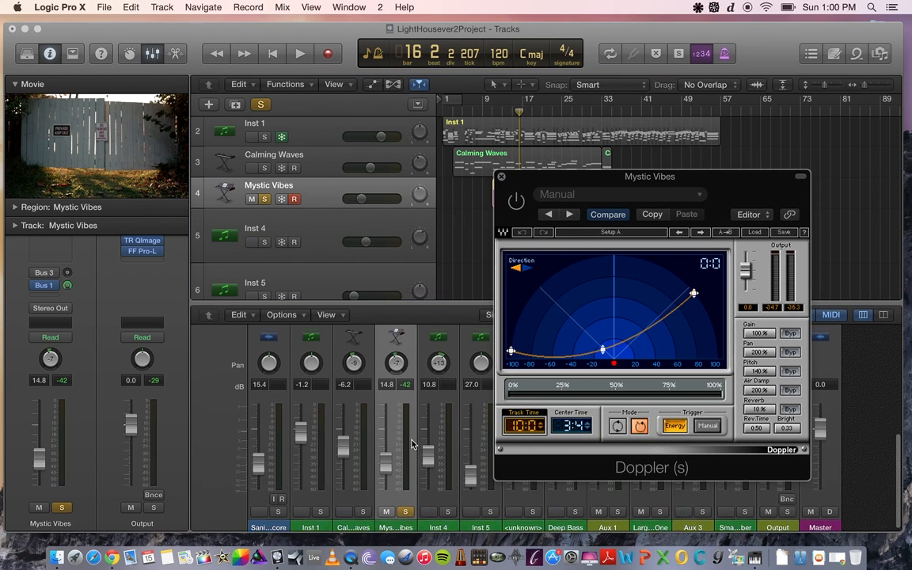
pyautogui.scroll(5, 412, 444)
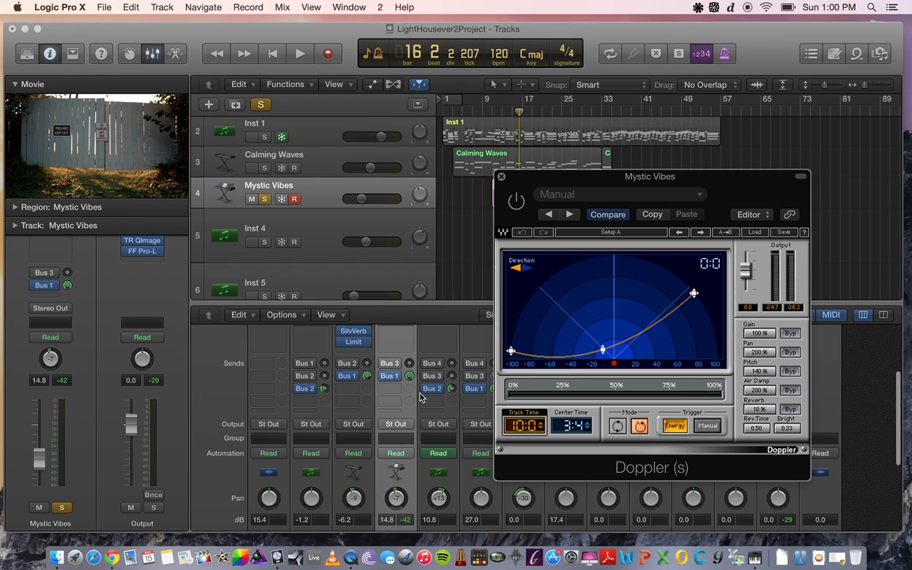
pyautogui.moveTo(540, 181); pyautogui.dragTo(551, 237)
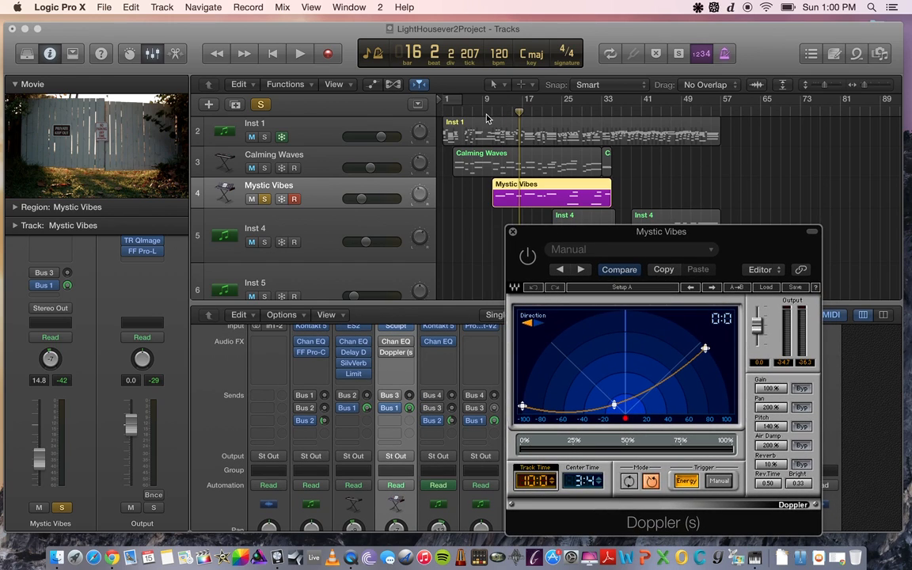
# Re-enable the Doppler effect and audition the soloed Mystic Vibes track from bar 10 to bar 19
pyautogui.click(489, 114)
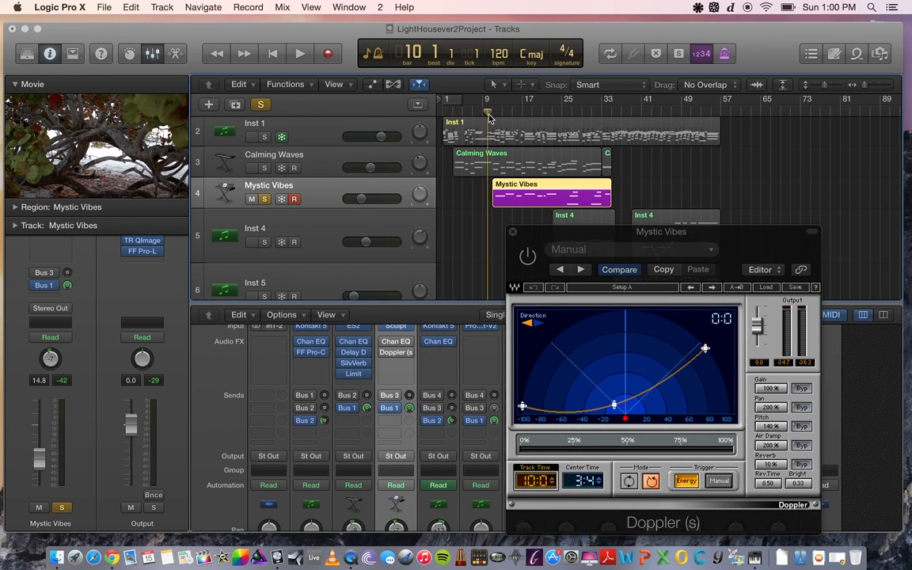
pyautogui.click(530, 270)
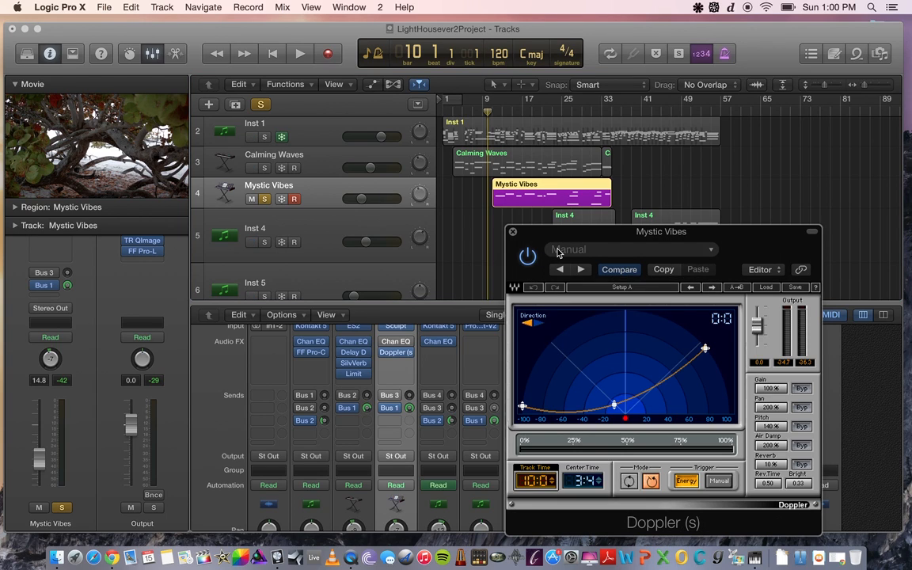
pyautogui.press('space')
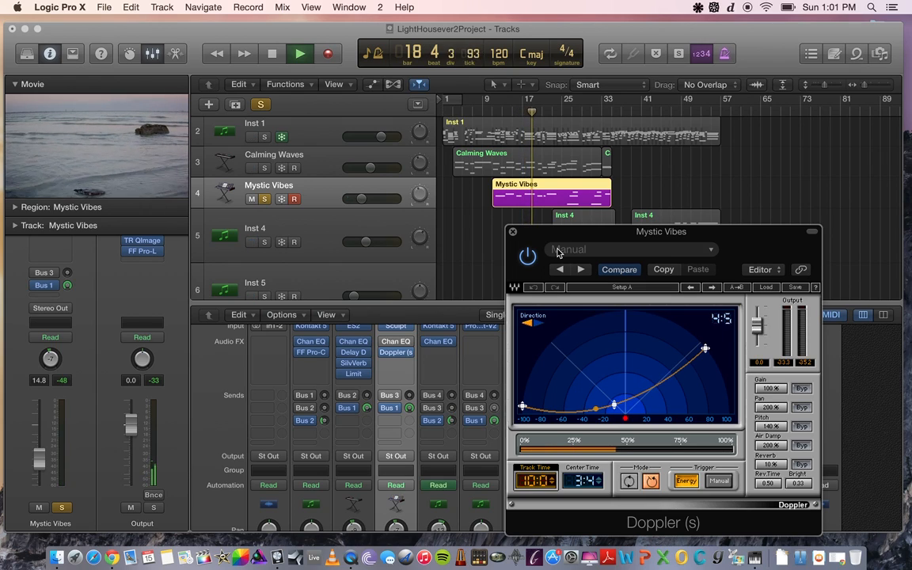
pyautogui.press('space')
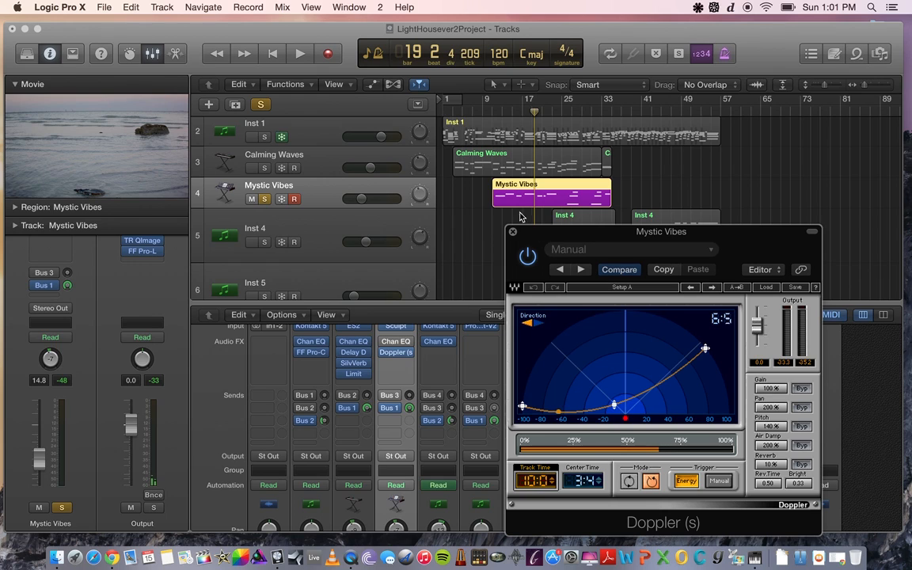
pyautogui.moveTo(529, 245)
pyautogui.mouseDown()
pyautogui.moveTo(485, 192)
pyautogui.moveTo(531, 245)
pyautogui.moveTo(520, 245)
pyautogui.mouseUp()
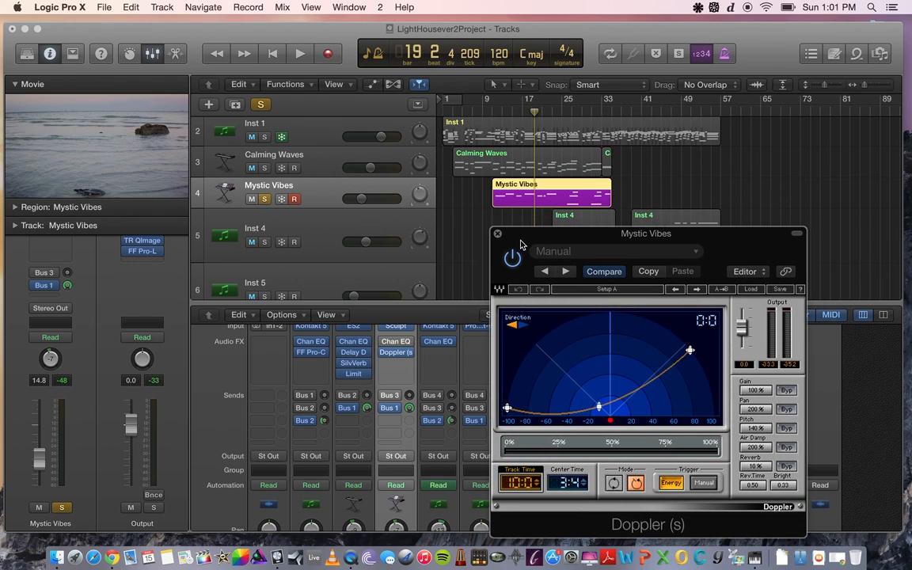
# Remove the solo from Mystic Vibes and mute the Inst 1 track while playing the mix around bar 11
pyautogui.click(265, 201)
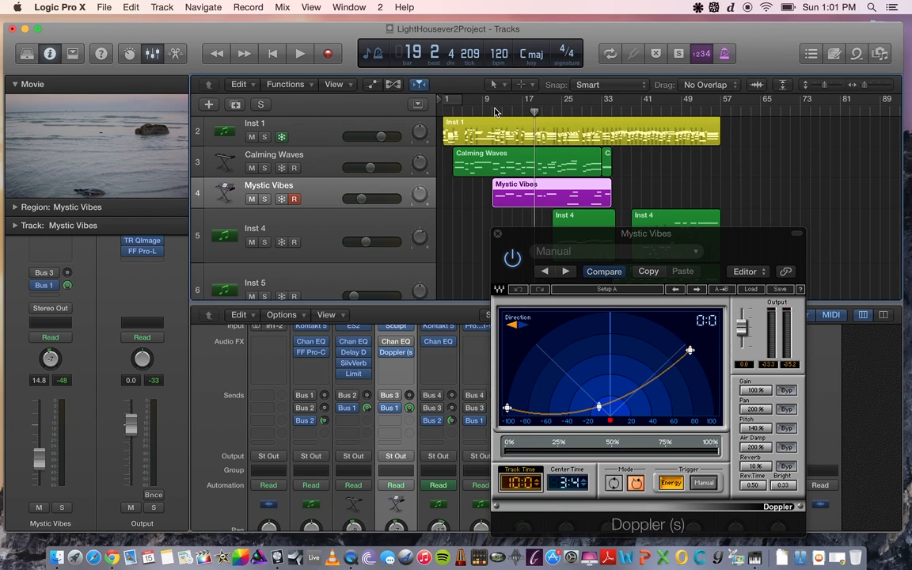
pyautogui.press('Return')
pyautogui.press('space')
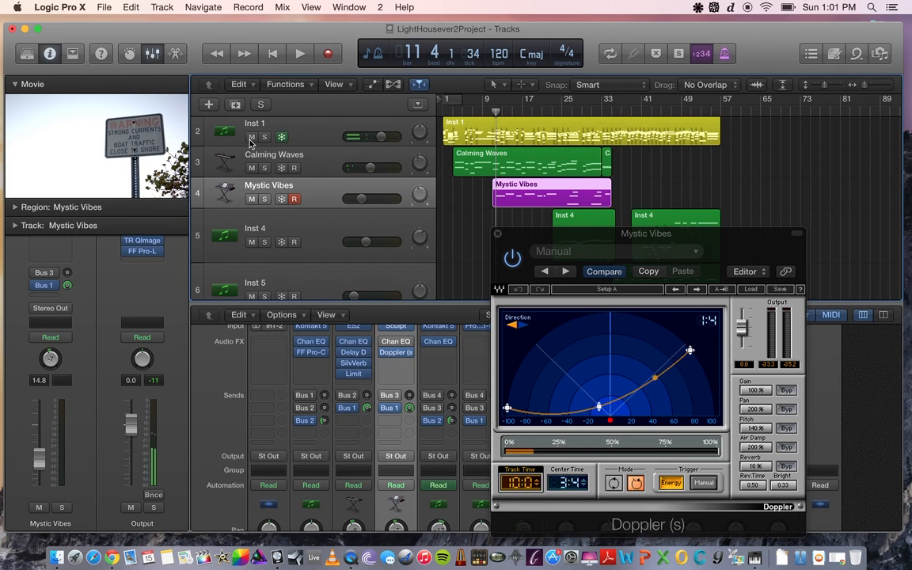
pyautogui.click(251, 137)
pyautogui.click(491, 116)
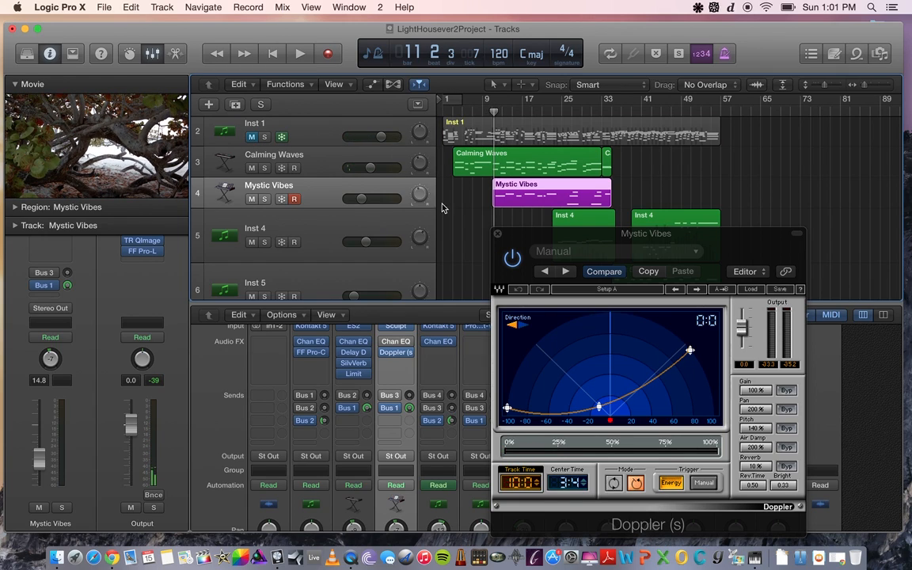
# Unmute Inst 1 and mute the Sanibel Lighthouse Pre Score track instead
pyautogui.scroll(-5, 443, 209)
pyautogui.scroll(8, 453, 217)
pyautogui.press('super+Right')
pyautogui.press('super+Right')
pyautogui.press('super+Right')
pyautogui.press('super+Right')
pyautogui.press('super+Right')
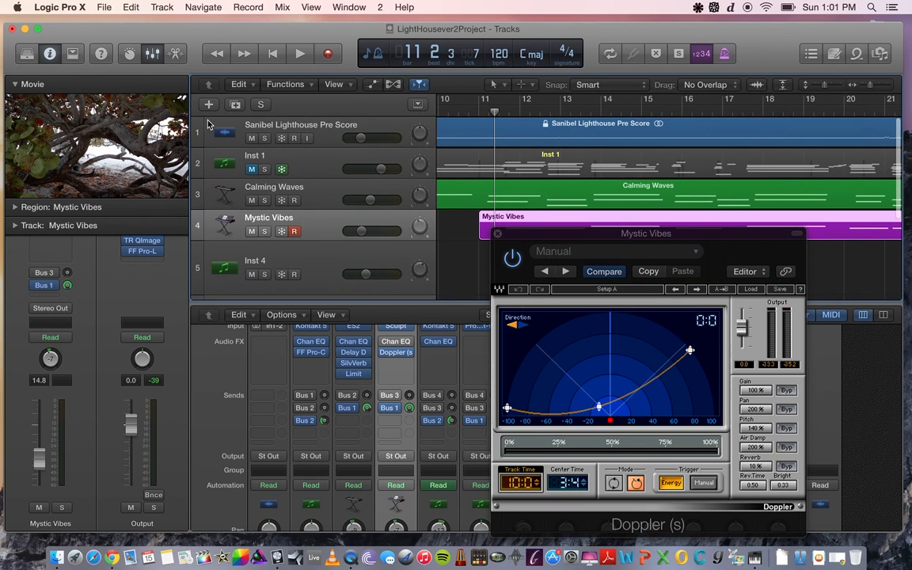
pyautogui.press('super+Left')
pyautogui.press('super+Left')
pyautogui.press('super+Left')
pyautogui.press('super+Left')
pyautogui.press('super+Left')
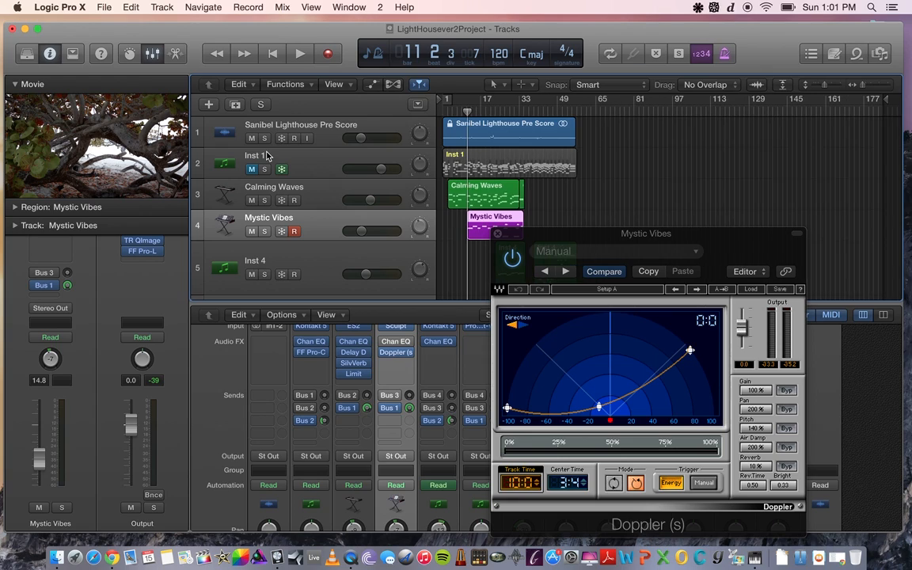
pyautogui.click(253, 139)
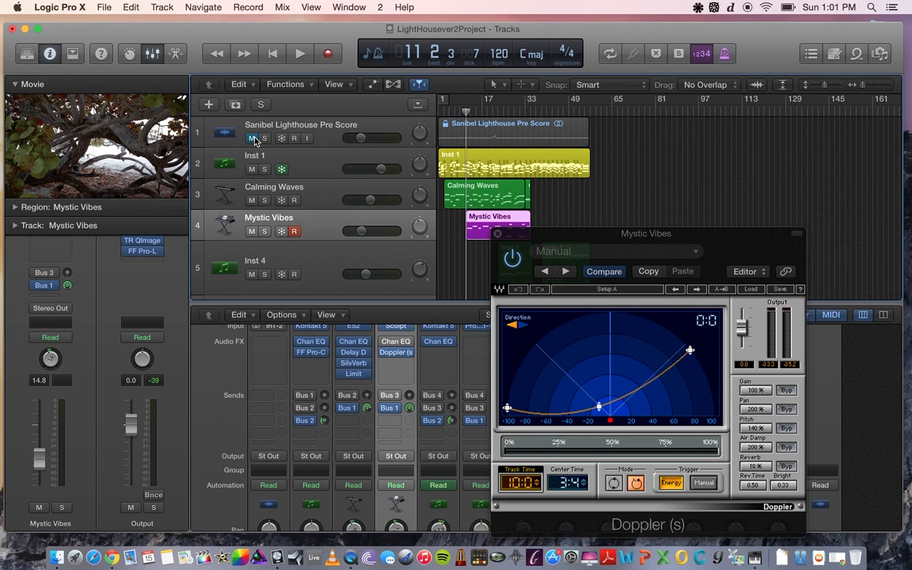
# Play Inst 1, Calming Waves and Mystic Vibes together from bar 11 to bar 19, with the arrangement zoomed in
pyautogui.press('super+Right')
pyautogui.press('super+Right')
pyautogui.press('super+Right')
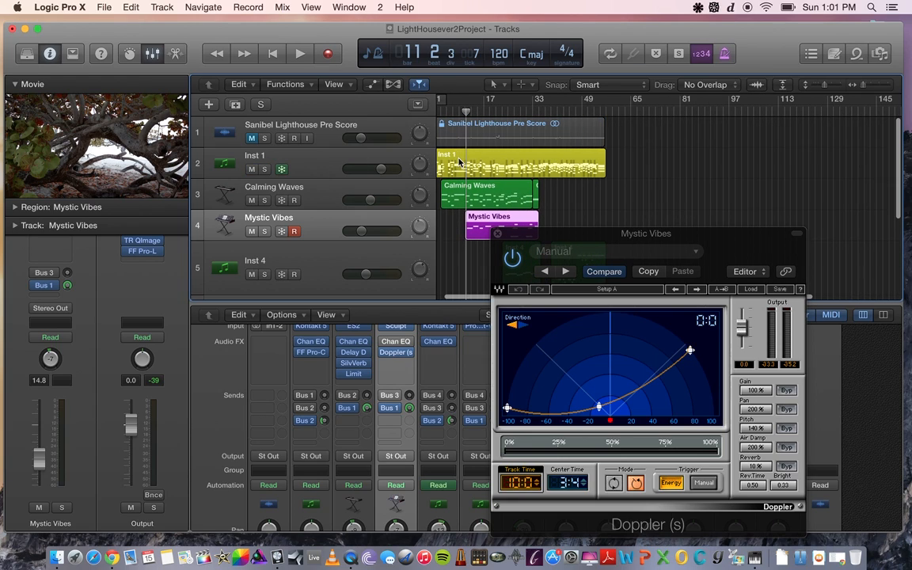
pyautogui.press('space')
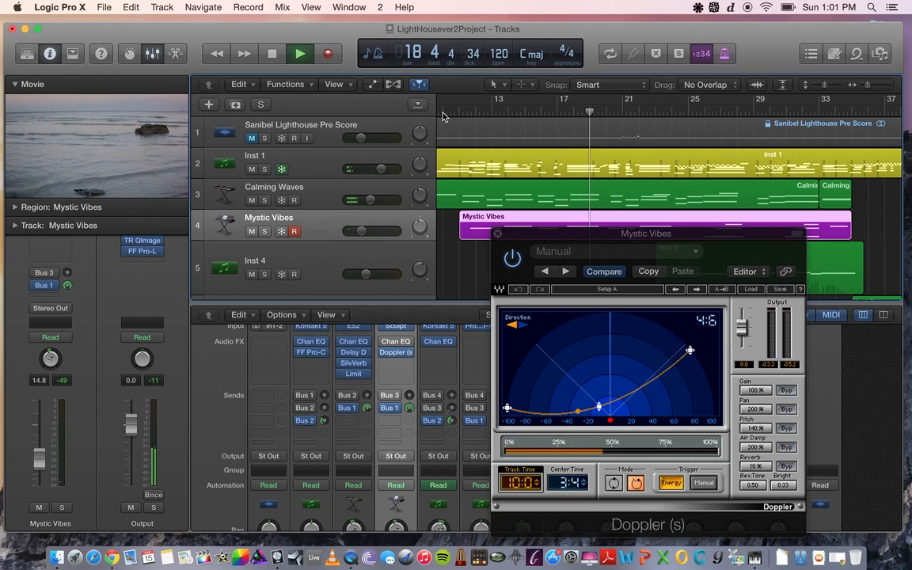
pyautogui.press('space')
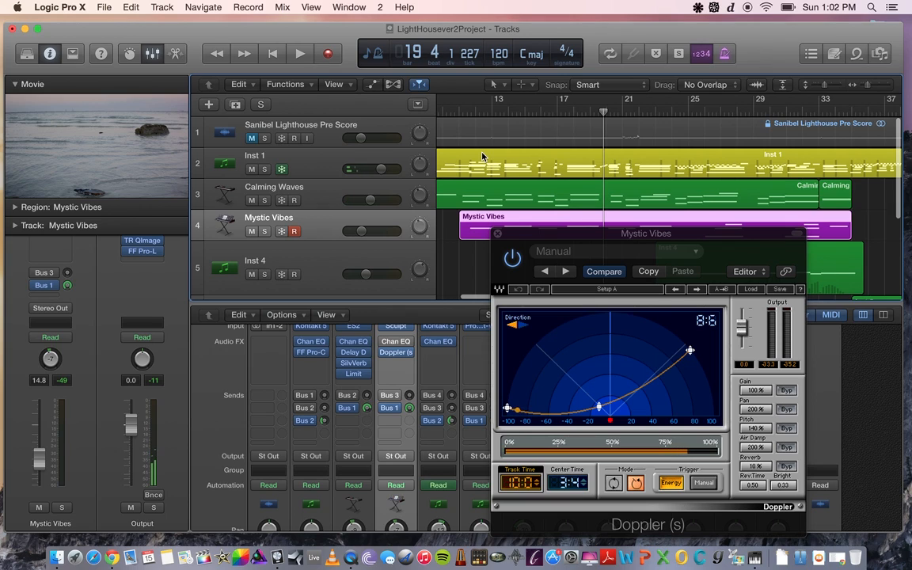
# Close the Doppler window and bring the whole arrangement and the lower instrument tracks into view
pyautogui.scroll(-10, 483, 157)
pyautogui.scroll(3, 483, 156)
pyautogui.scroll(-5, 483, 157)
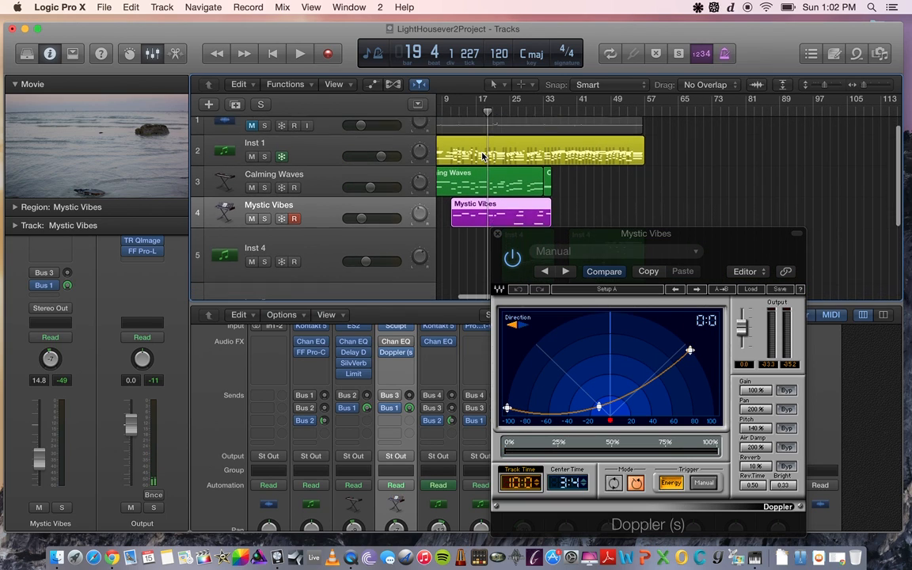
pyautogui.click(497, 233)
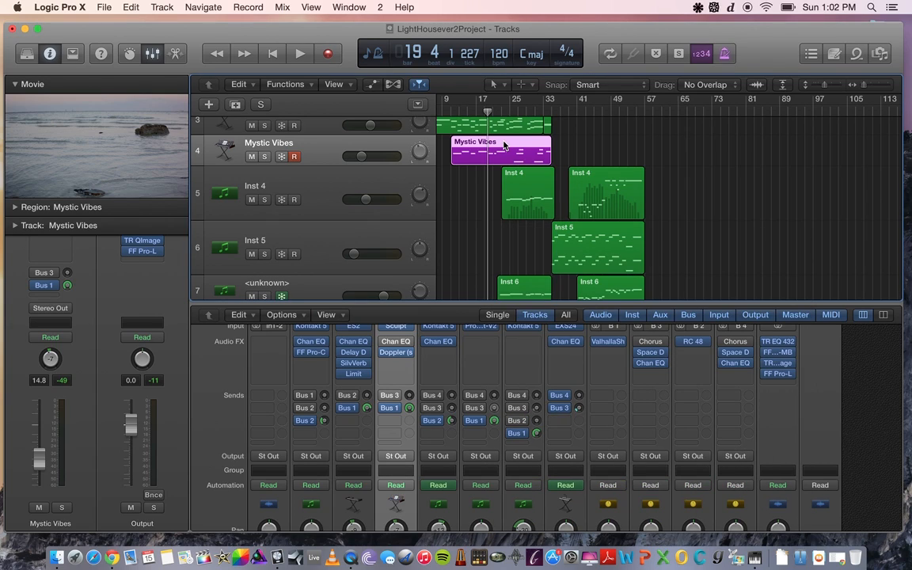
# Select the Inst 4 track, audition it soloed from bar 23 to bar 24, and remove its solo
pyautogui.click(502, 112)
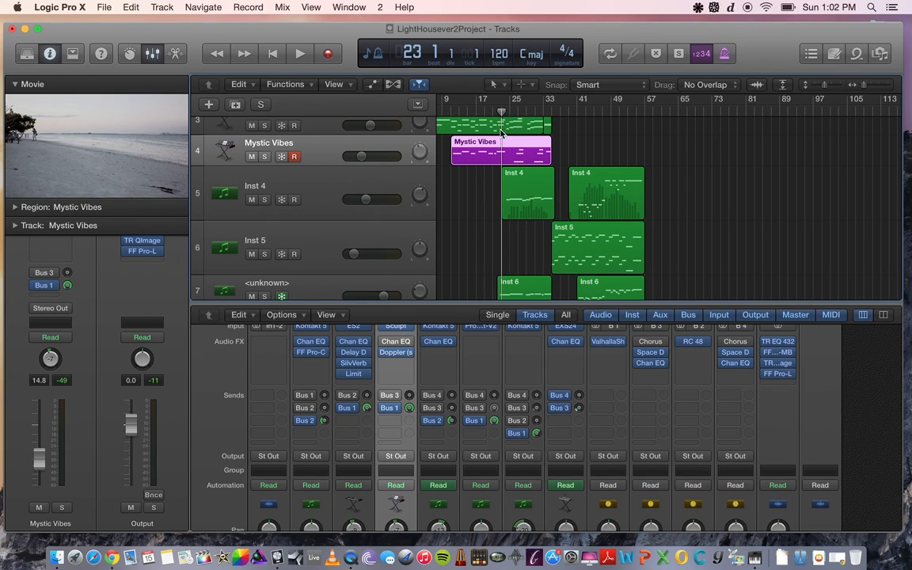
pyautogui.click(281, 191)
pyautogui.scroll(-3, 273, 194)
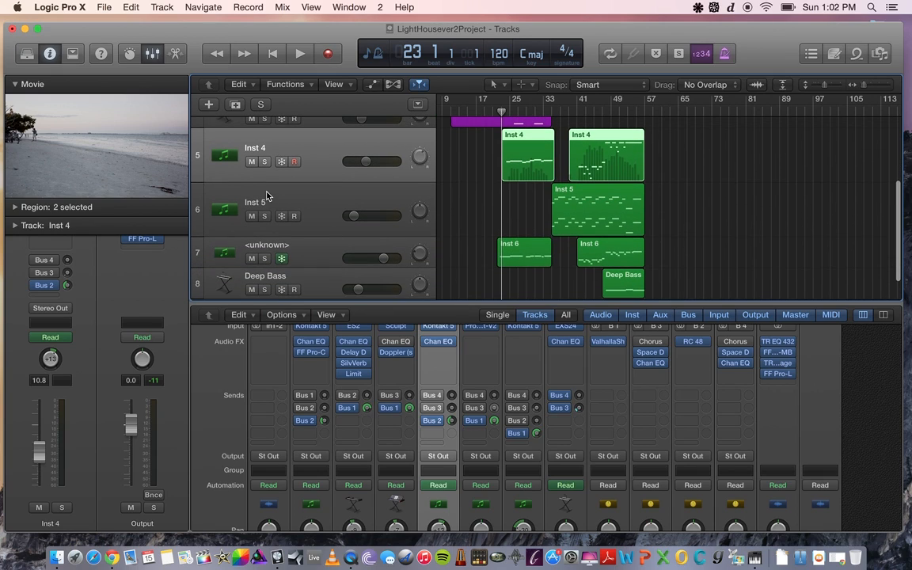
pyautogui.click(265, 163)
pyautogui.press('space')
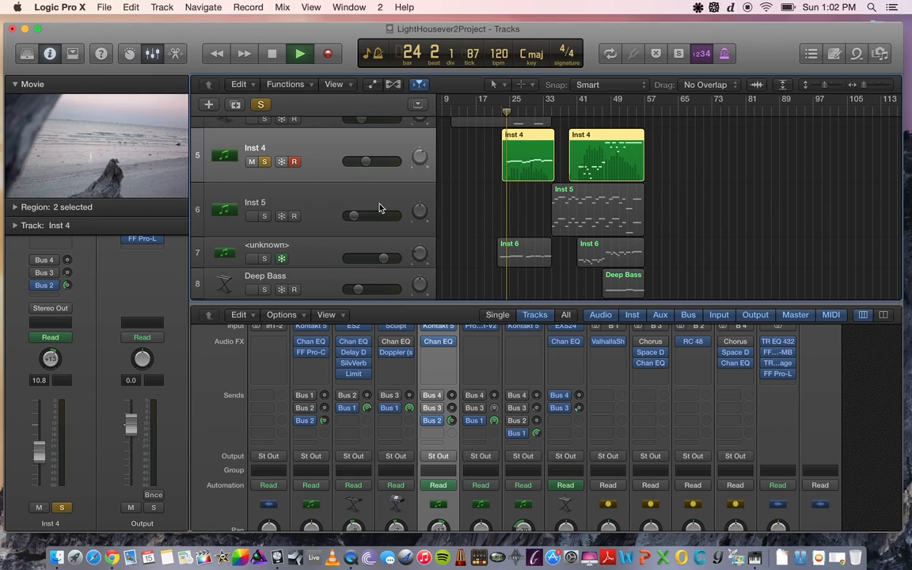
pyautogui.press('space')
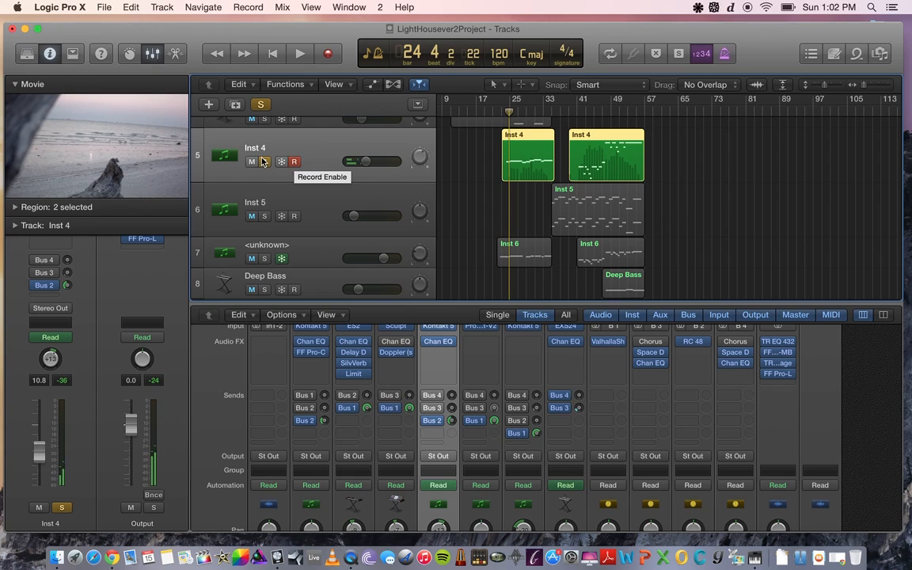
pyautogui.click(265, 162)
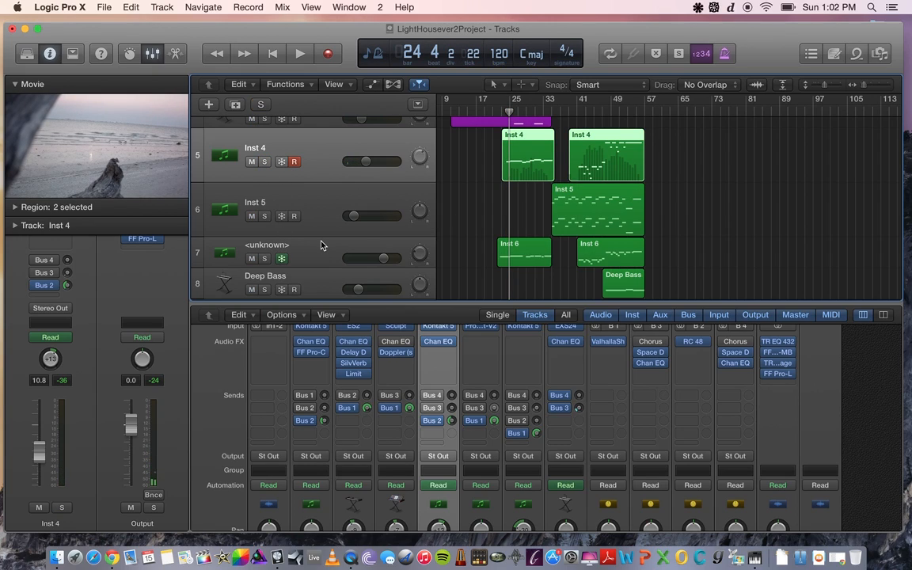
# Solo and select the Inst 5 track, view its Prophet-V2 instrument, and close the instrument window
pyautogui.hscroll(1, 321, 245)
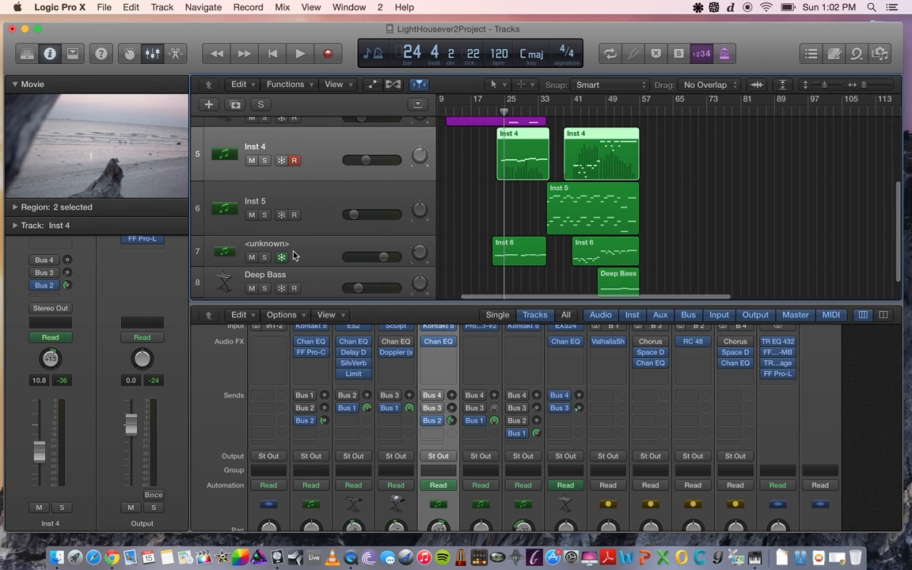
pyautogui.scroll(-1, 269, 237)
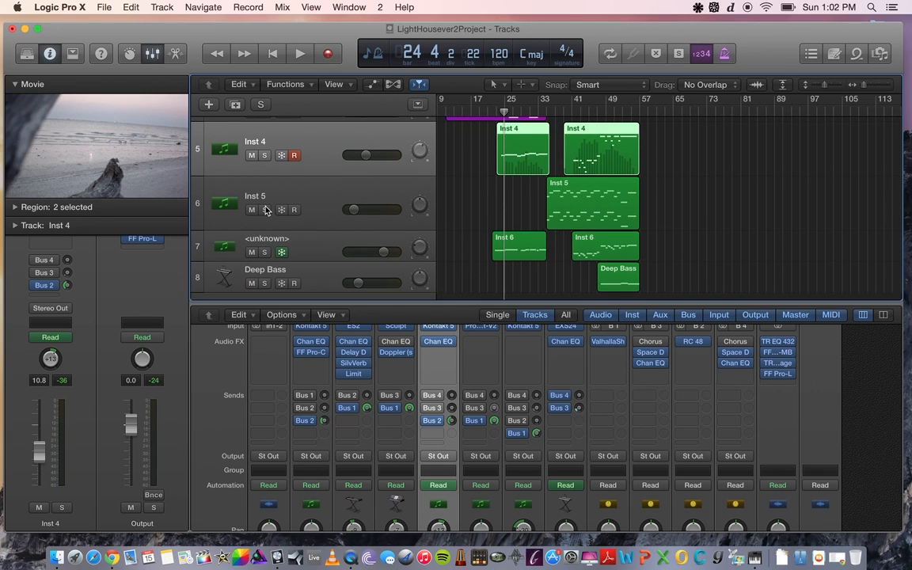
pyautogui.click(266, 209)
pyautogui.click(295, 195)
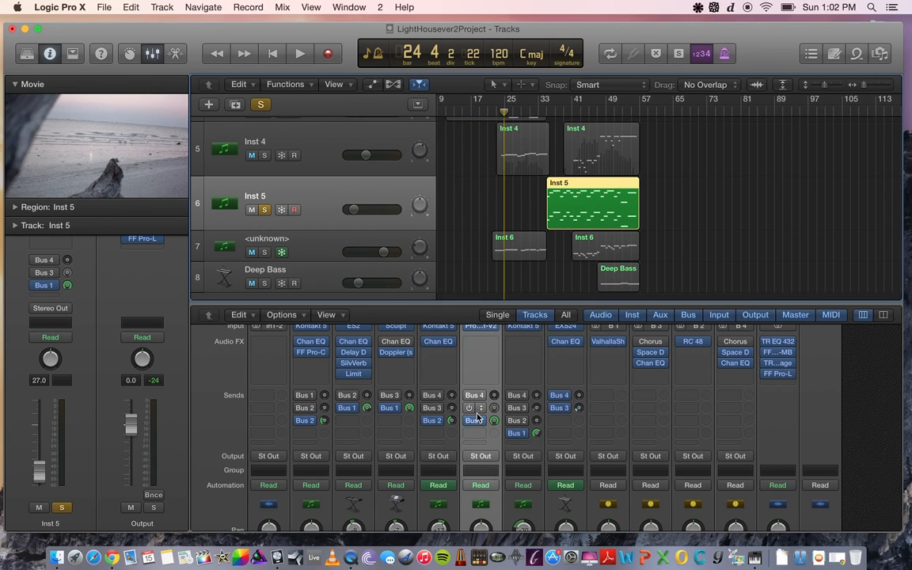
pyautogui.scroll(3, 477, 412)
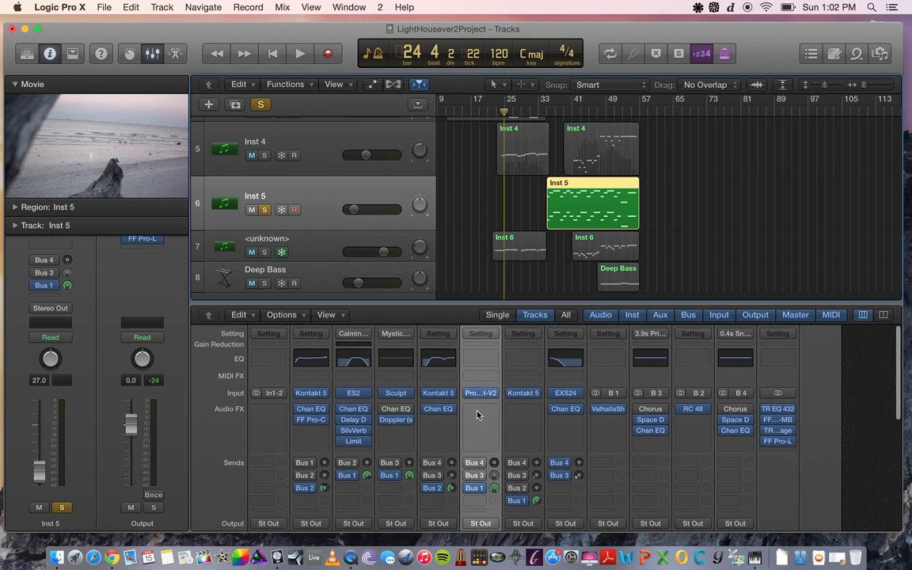
pyautogui.click(482, 393)
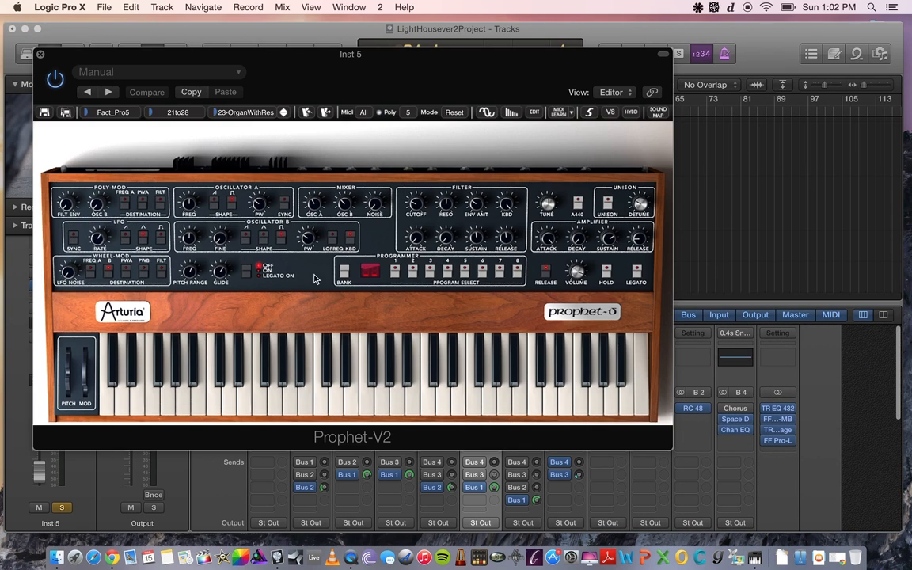
pyautogui.click(41, 54)
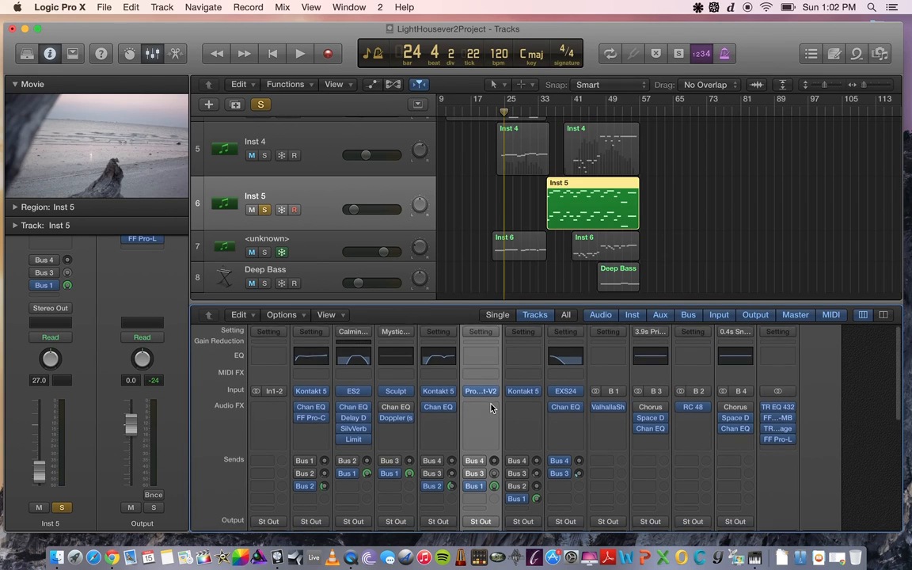
# Audition the soloed Inst 5 track from bar 35 to bar 44, review its channel strip in the mixer, and remove its solo
pyautogui.scroll(-2, 443, 368)
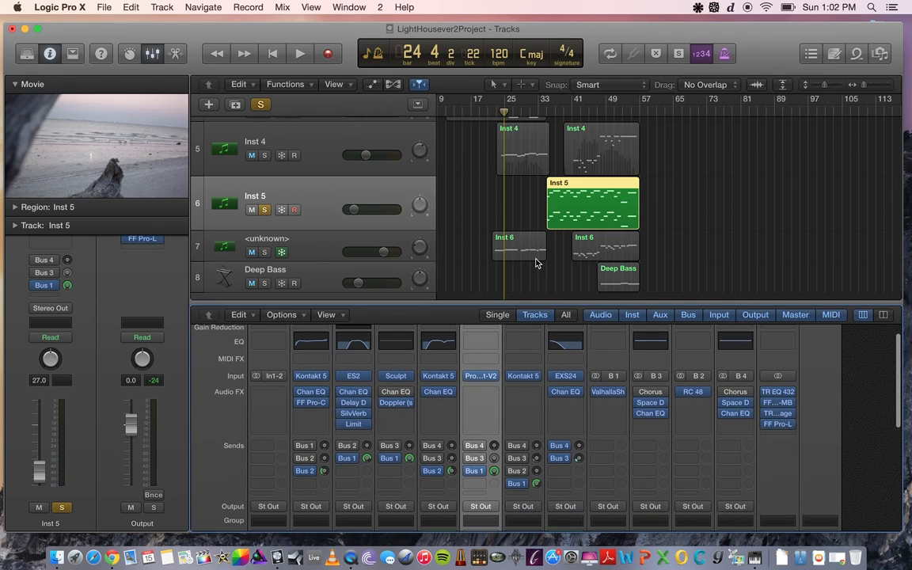
pyautogui.click(550, 112)
pyautogui.click(549, 114)
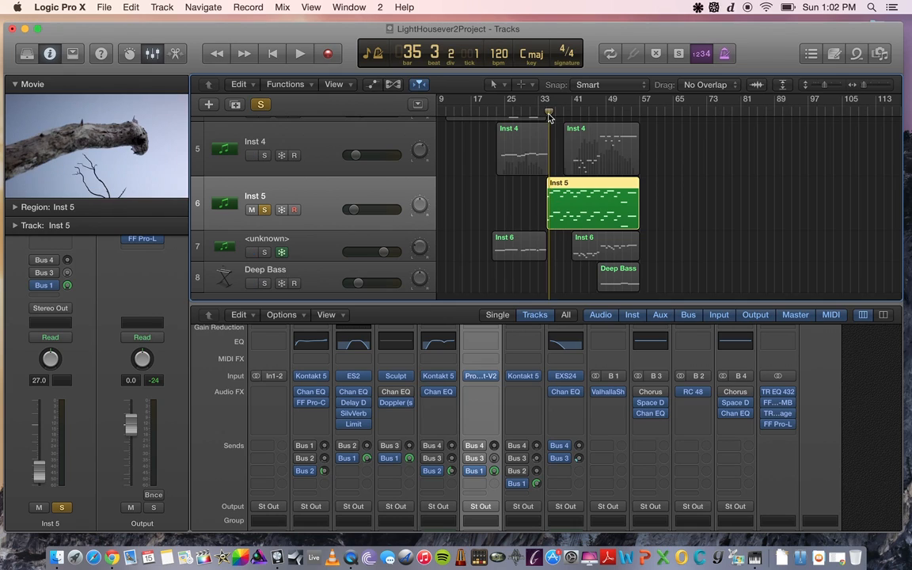
pyautogui.click(546, 113)
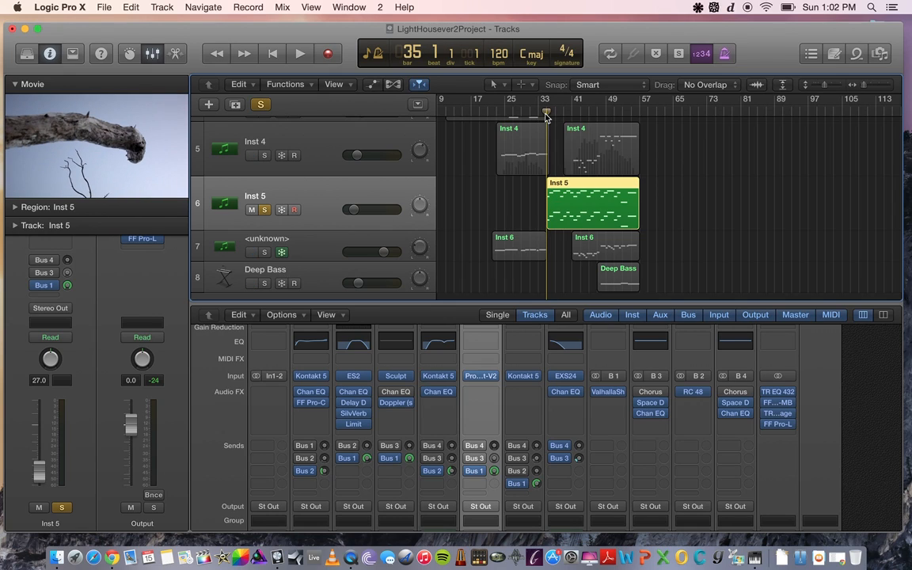
pyautogui.press('space')
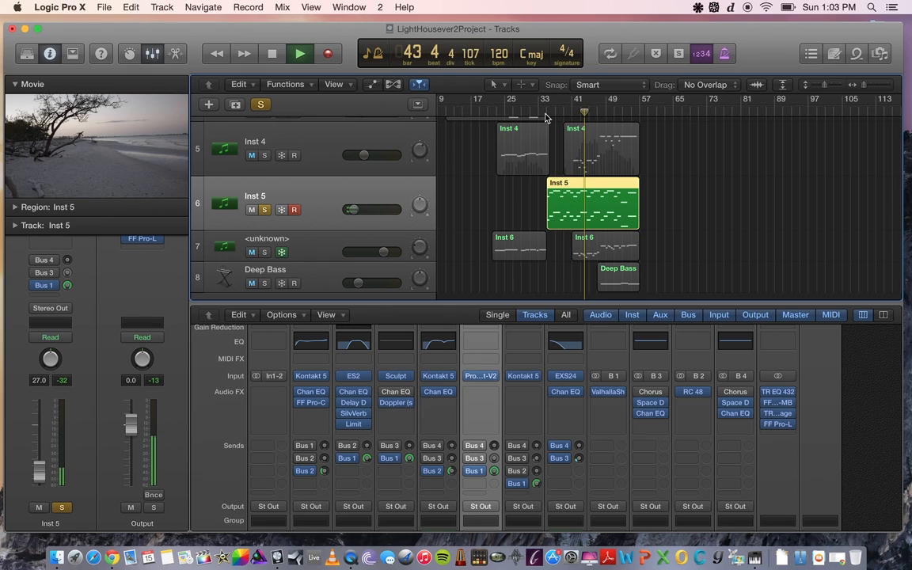
pyautogui.press('space')
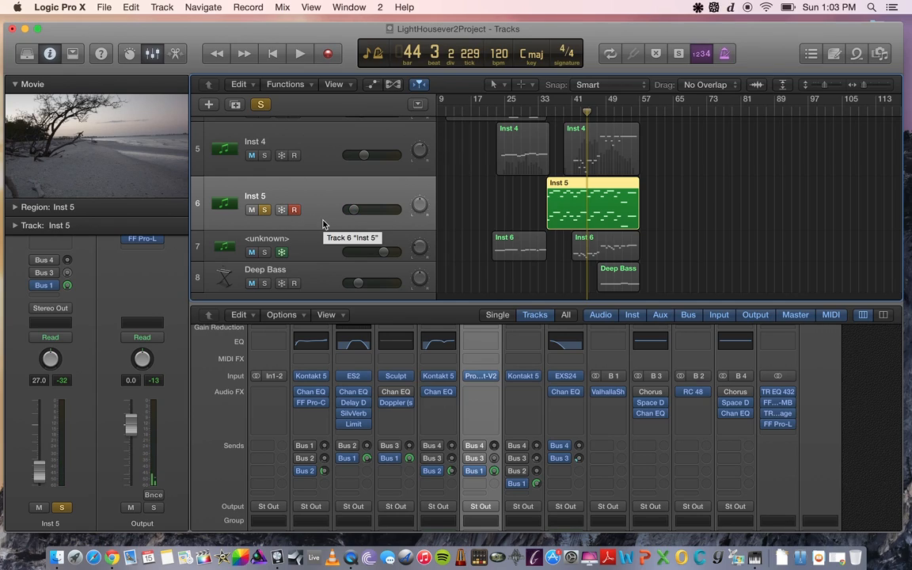
pyautogui.scroll(-5, 542, 439)
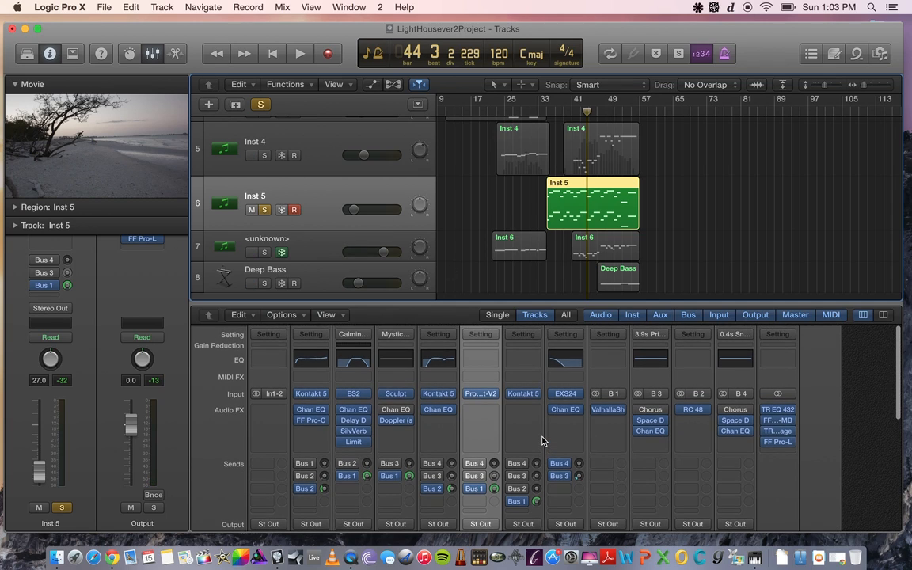
pyautogui.scroll(-4, 542, 440)
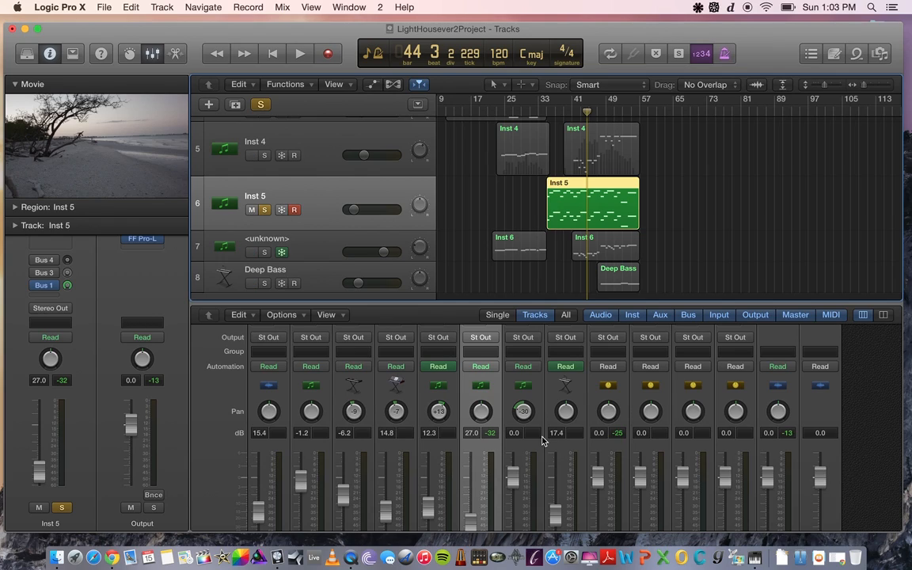
pyautogui.click(265, 211)
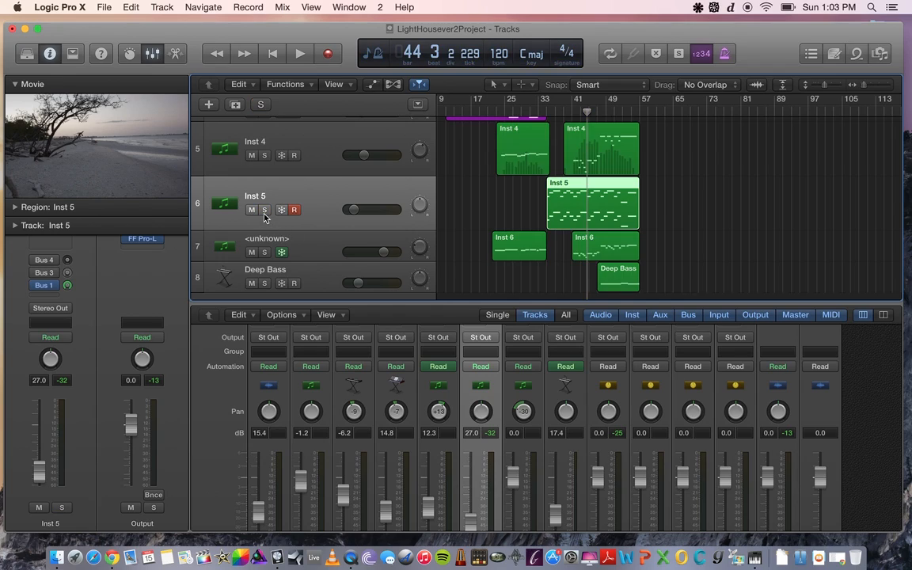
# Audition track 7 with the Inst 6 regions soloed from bar 40 to bar 47, checking its sends, and remove its solo
pyautogui.click(265, 252)
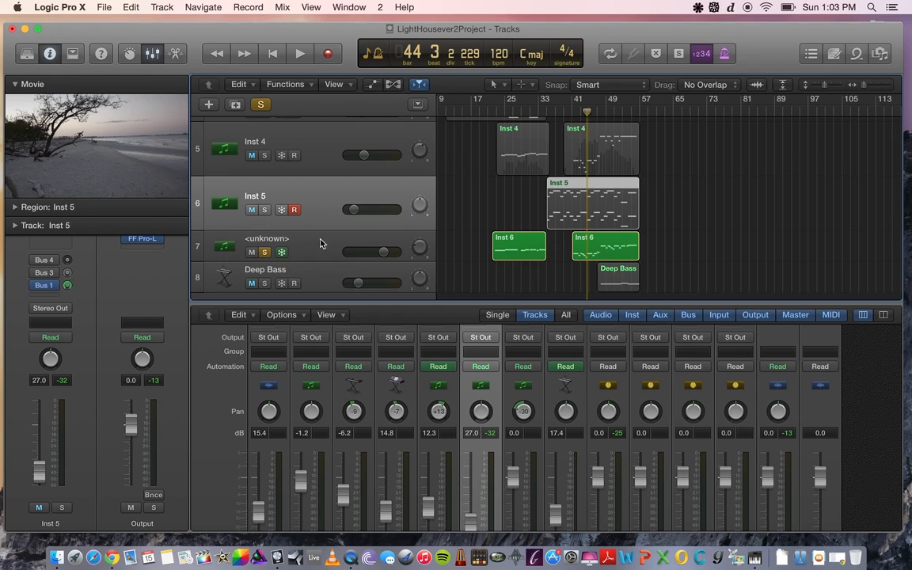
pyautogui.click(576, 114)
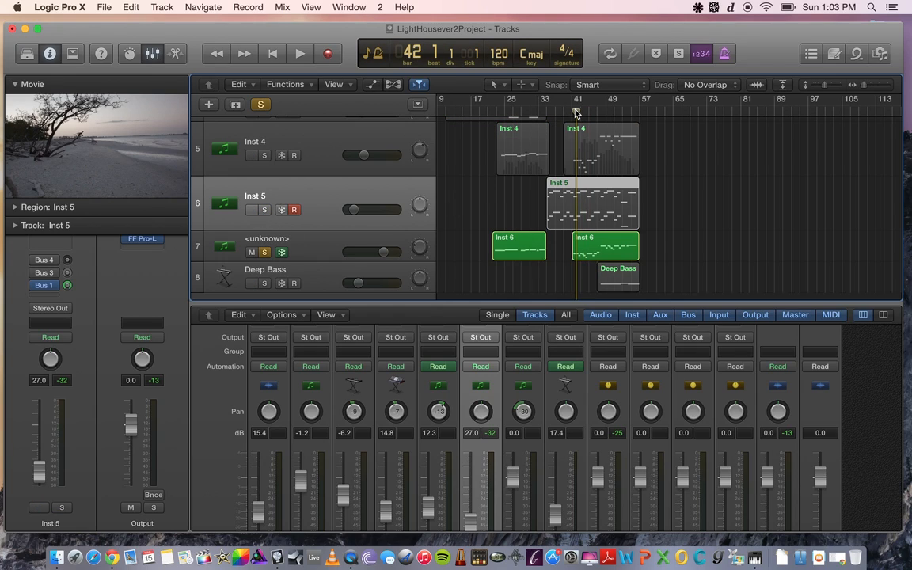
pyautogui.click(568, 113)
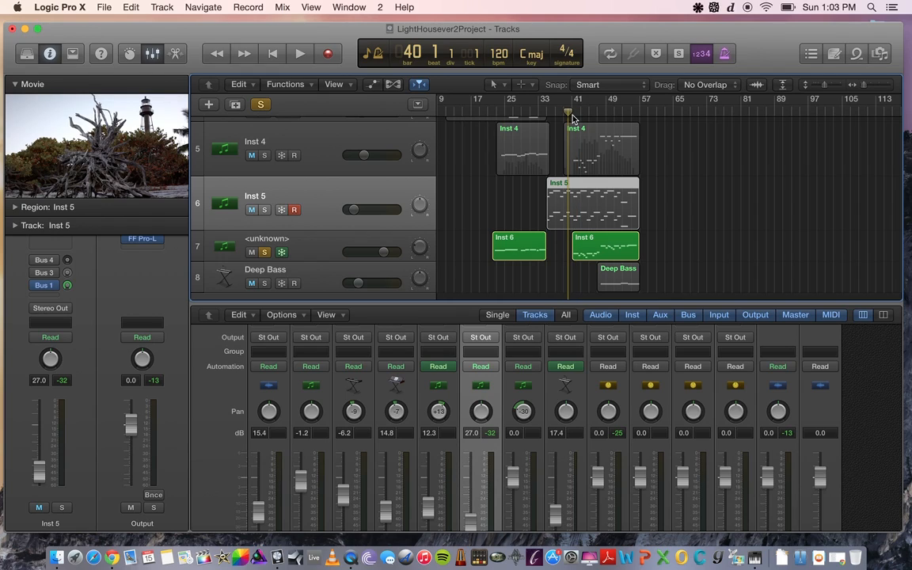
pyautogui.press('space')
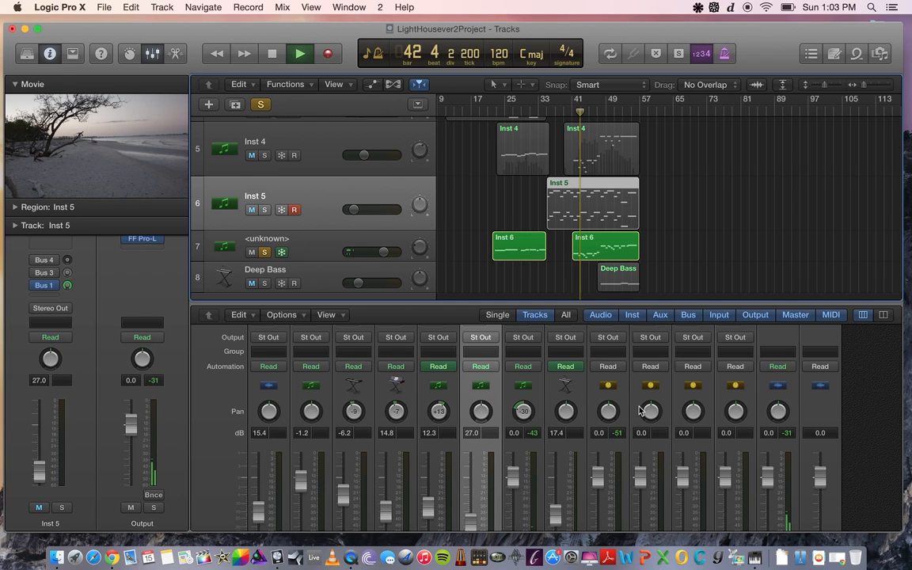
pyautogui.scroll(-4, 640, 411)
pyautogui.scroll(5, 640, 411)
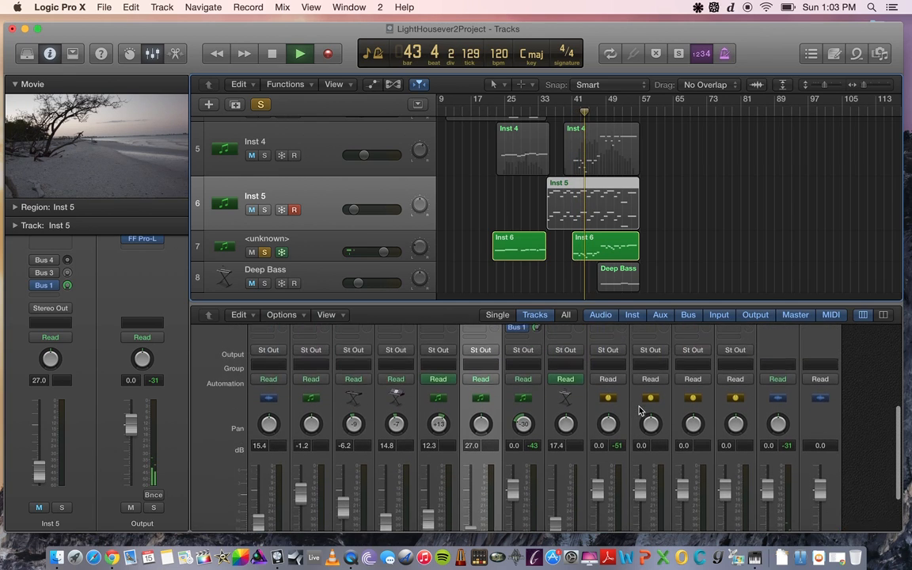
pyautogui.scroll(5, 640, 411)
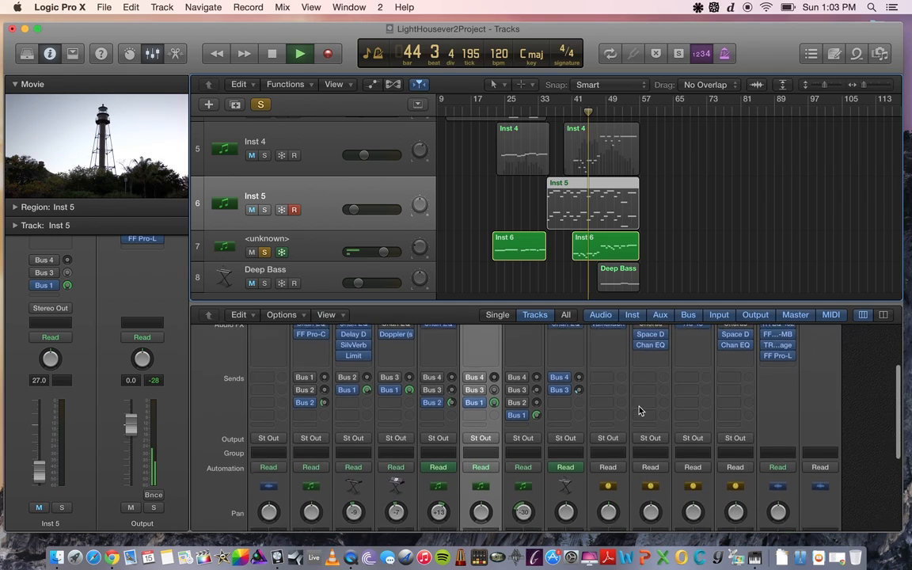
pyautogui.scroll(-4, 639, 411)
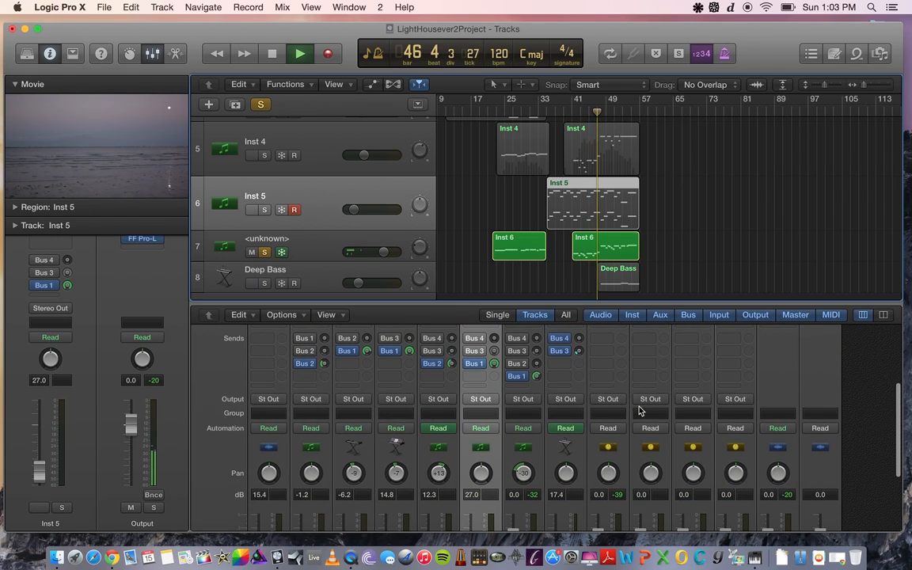
pyautogui.press('space')
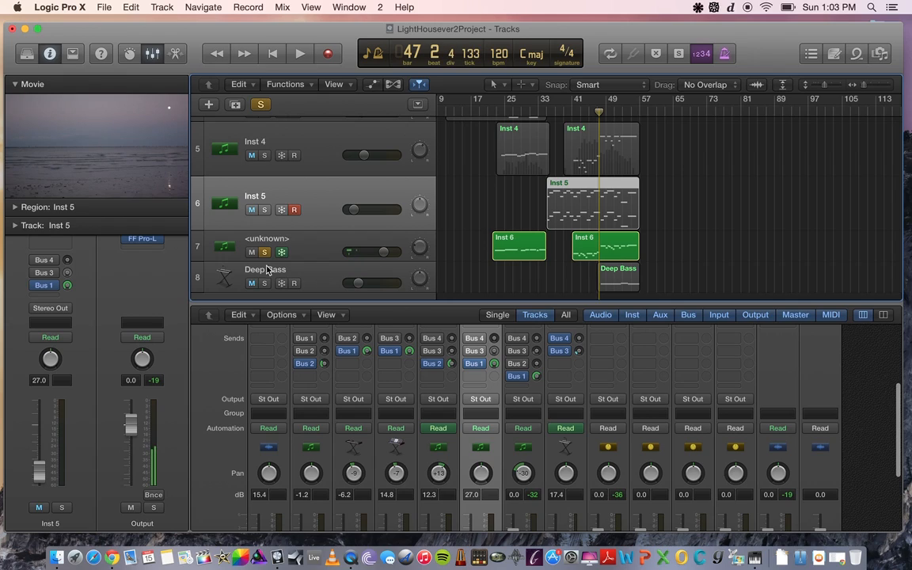
pyautogui.click(264, 251)
# Solo the Deep Bass track and start playback from bar 47 with its instrument and effect slots in view
pyautogui.click(265, 284)
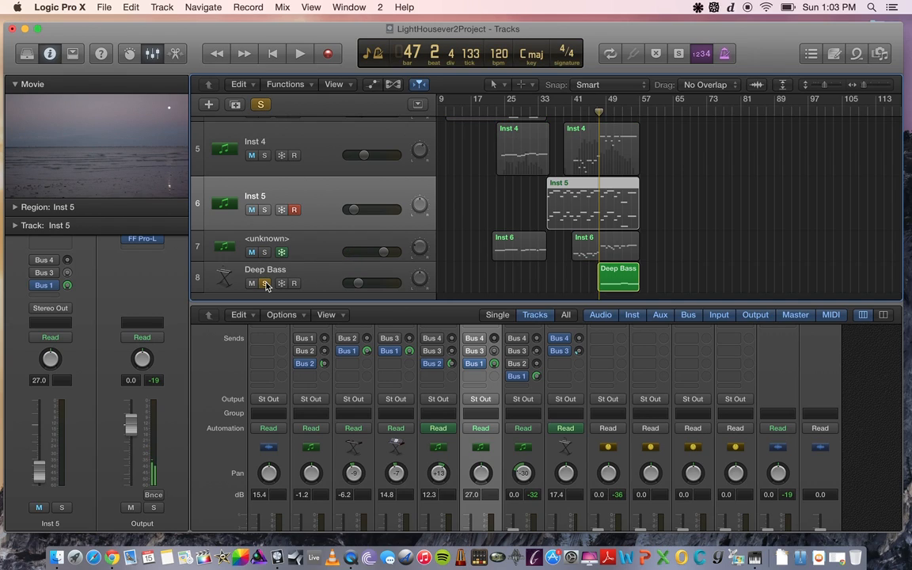
pyautogui.scroll(-1, 541, 245)
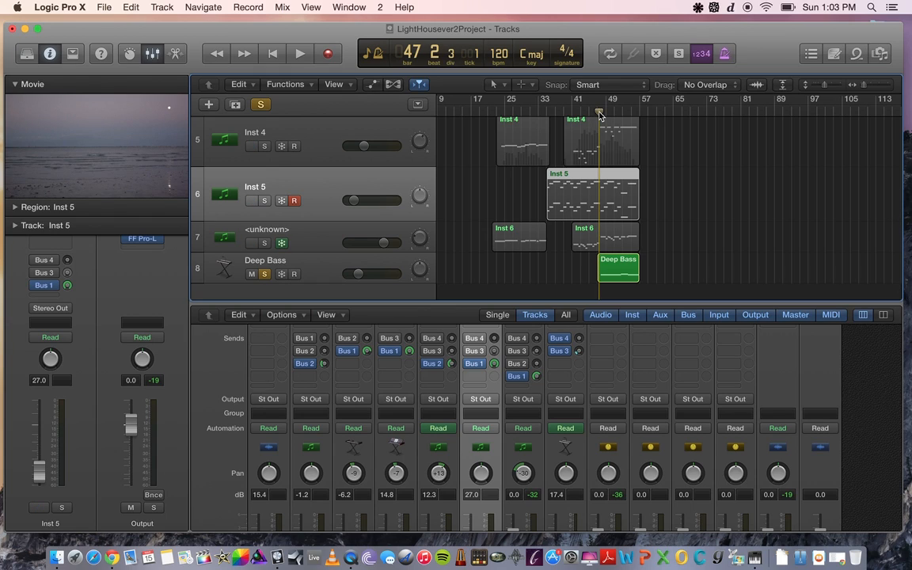
pyautogui.press('space')
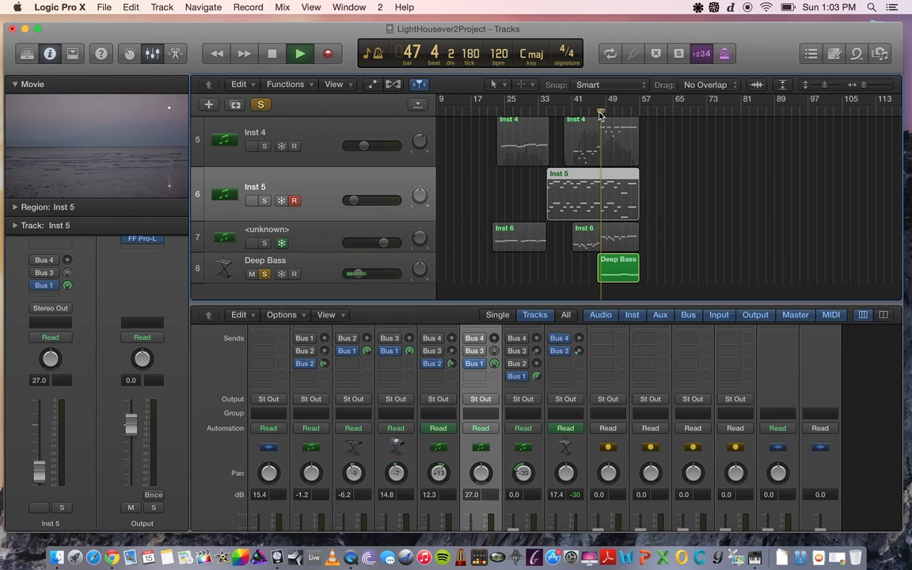
pyautogui.scroll(2, 592, 433)
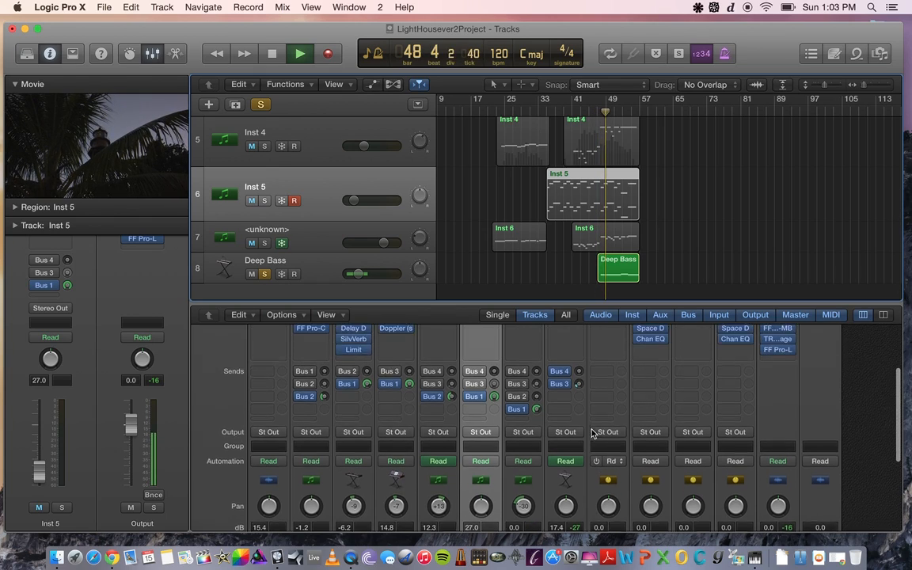
pyautogui.scroll(5, 592, 433)
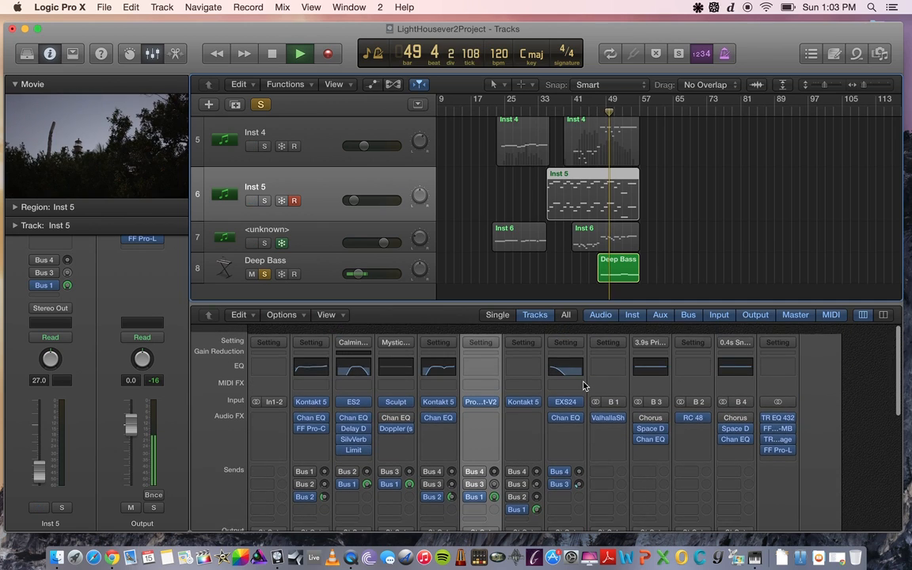
# Examine the Deep Bass track's Channel EQ during playback, close it, and stop playback at bar 55
pyautogui.scroll(-1, 584, 388)
pyautogui.click(565, 359)
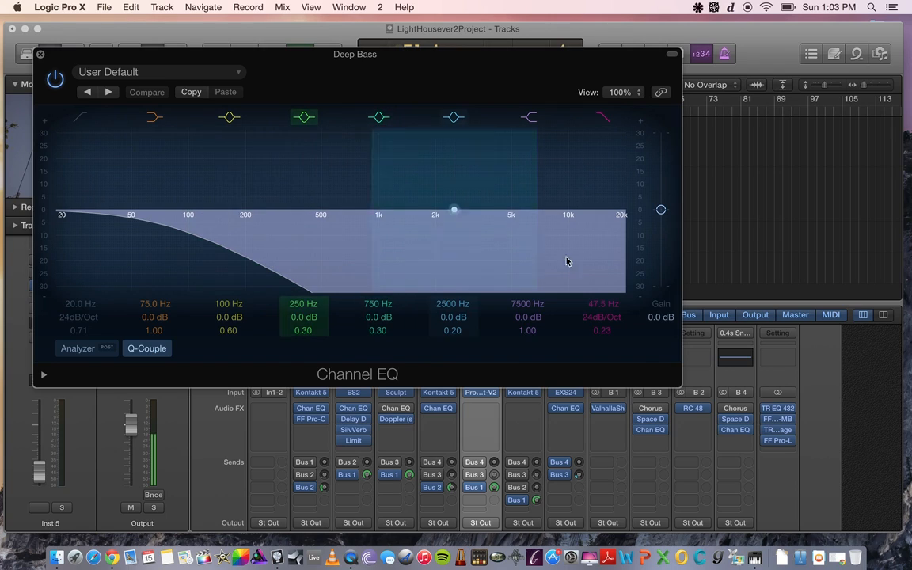
pyautogui.click(55, 85)
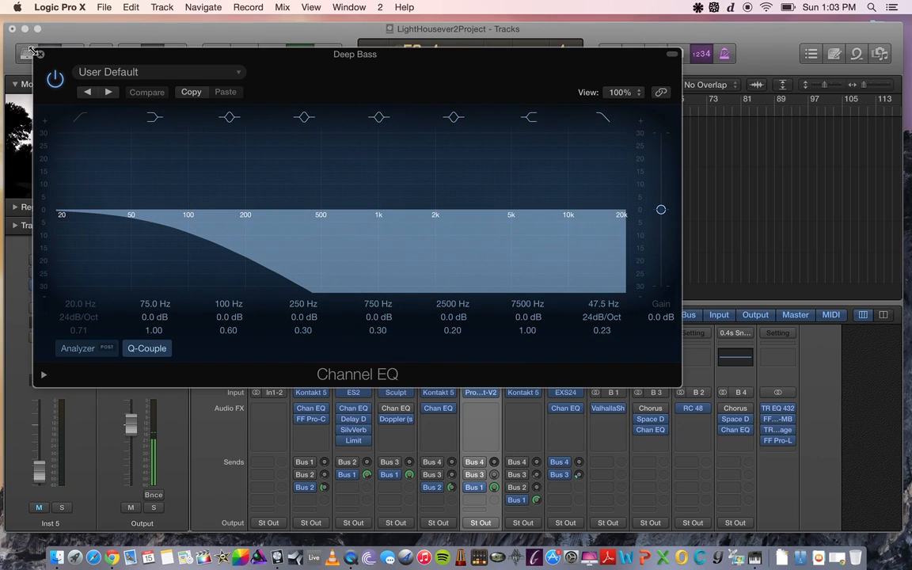
pyautogui.click(41, 58)
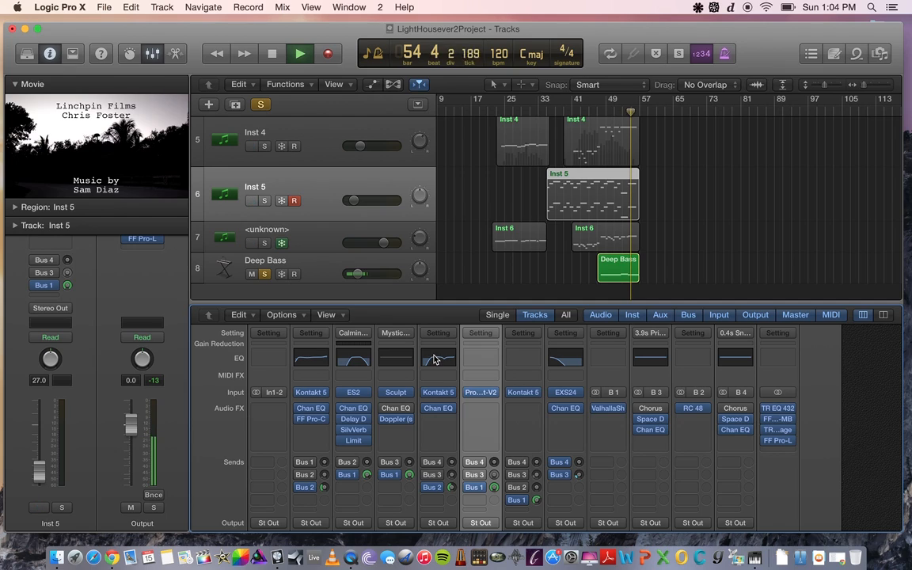
pyautogui.press('space')
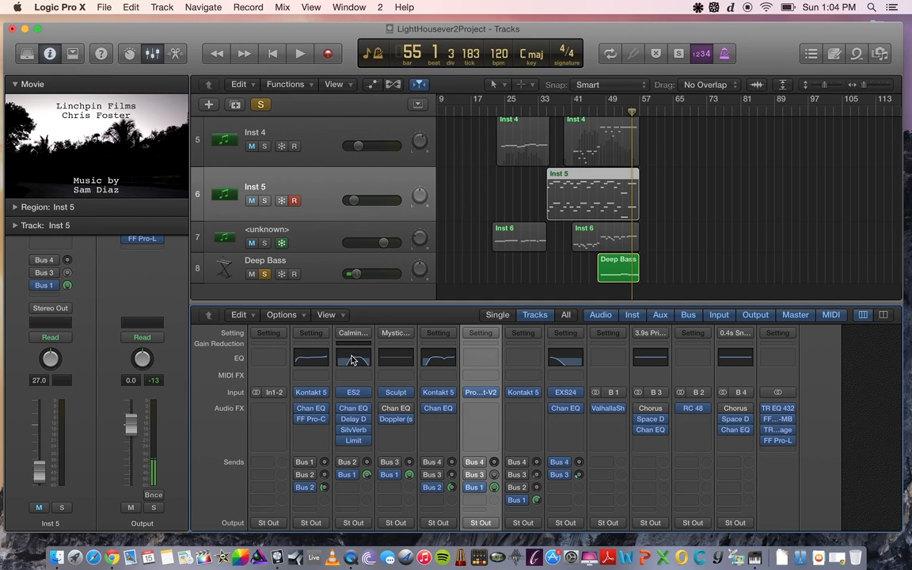
# Examine the Channel EQ curves of Calming Waves and Inst 1, close them, and look over the mixer's channel strips
pyautogui.click(353, 361)
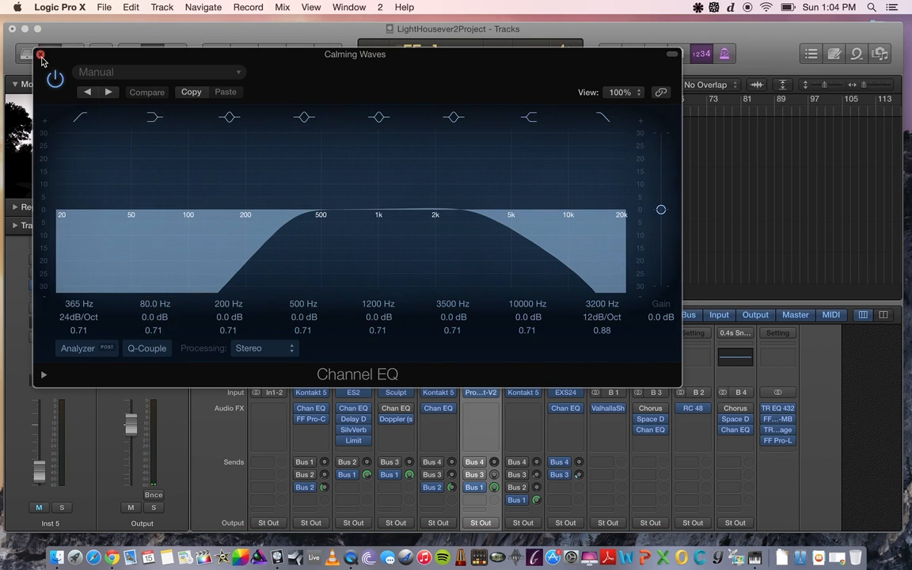
pyautogui.click(40, 56)
pyautogui.click(319, 356)
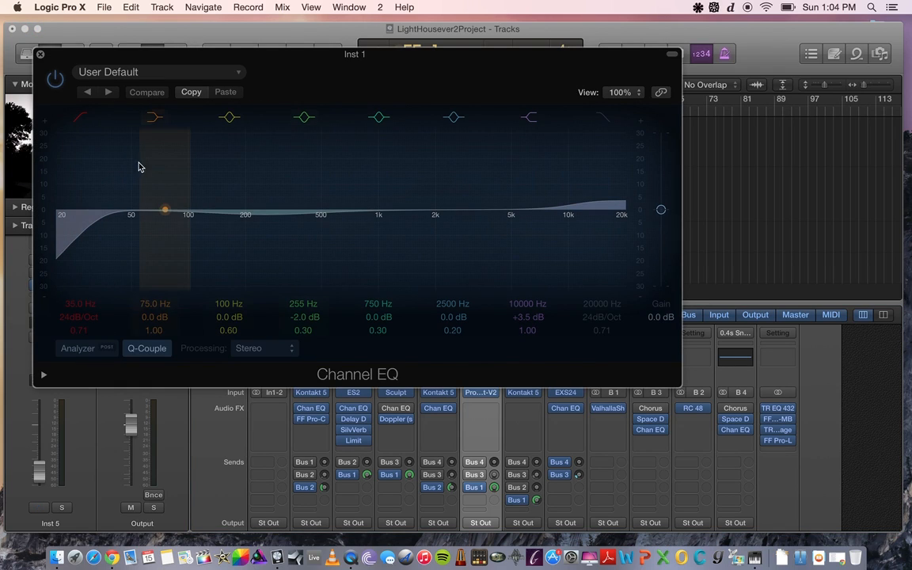
pyautogui.click(40, 56)
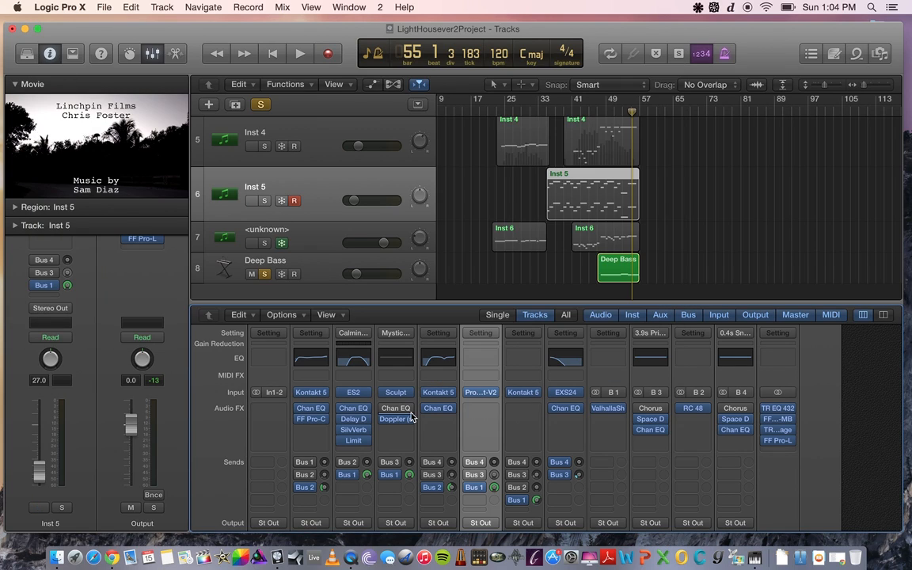
pyautogui.scroll(-5, 411, 417)
pyautogui.scroll(5, 411, 418)
pyautogui.scroll(-5, 411, 417)
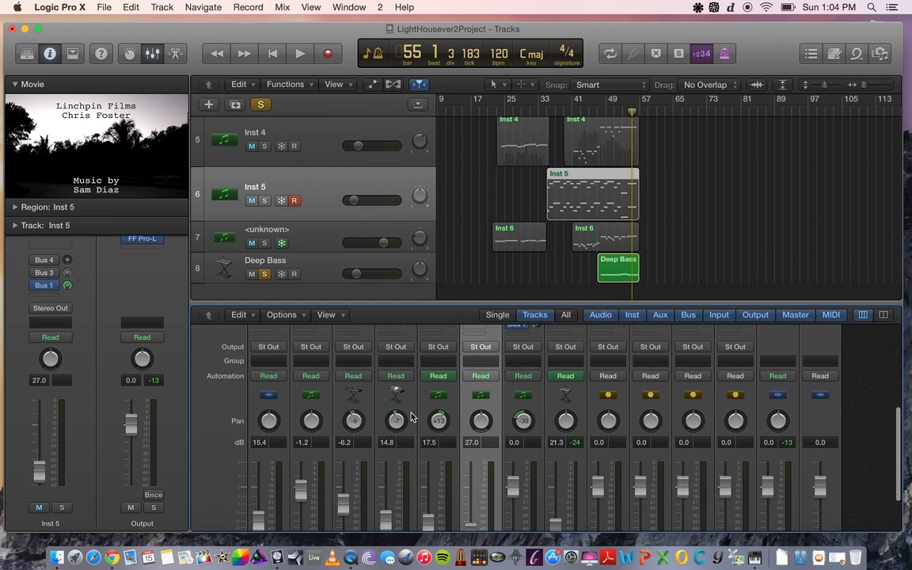
# Set the Inst 4 channel's pan to +17 in the mixer and look back over the channel strips' effects and sends
pyautogui.scroll(-2, 411, 417)
pyautogui.moveTo(436, 398); pyautogui.dragTo(436, 388)
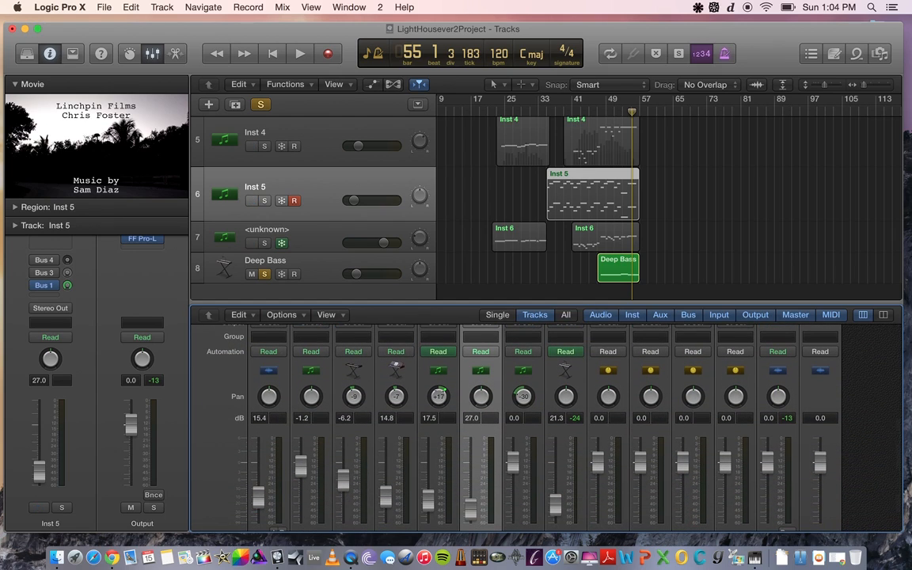
pyautogui.scroll(5, 420, 384)
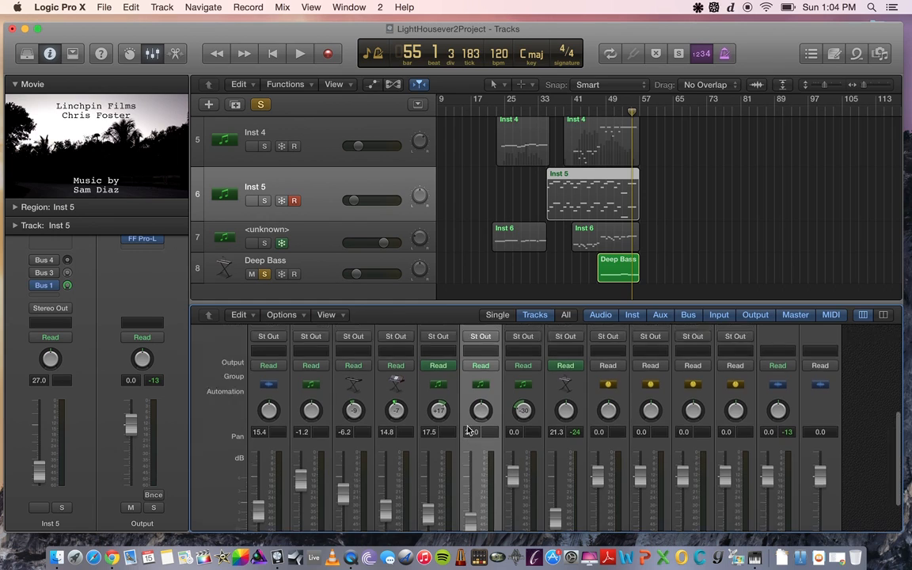
pyautogui.scroll(2, 468, 428)
pyautogui.scroll(1, 464, 432)
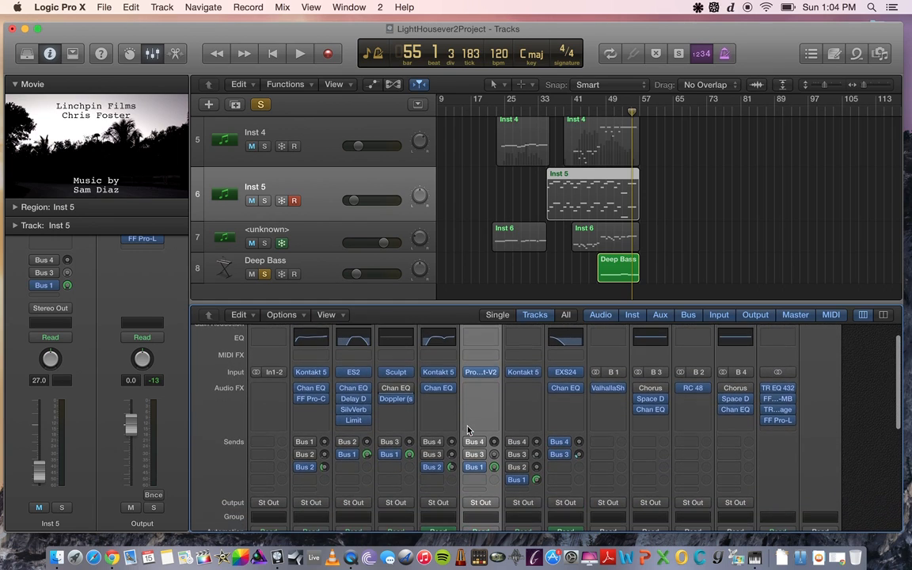
pyautogui.scroll(2, 512, 152)
pyautogui.scroll(2, 512, 152)
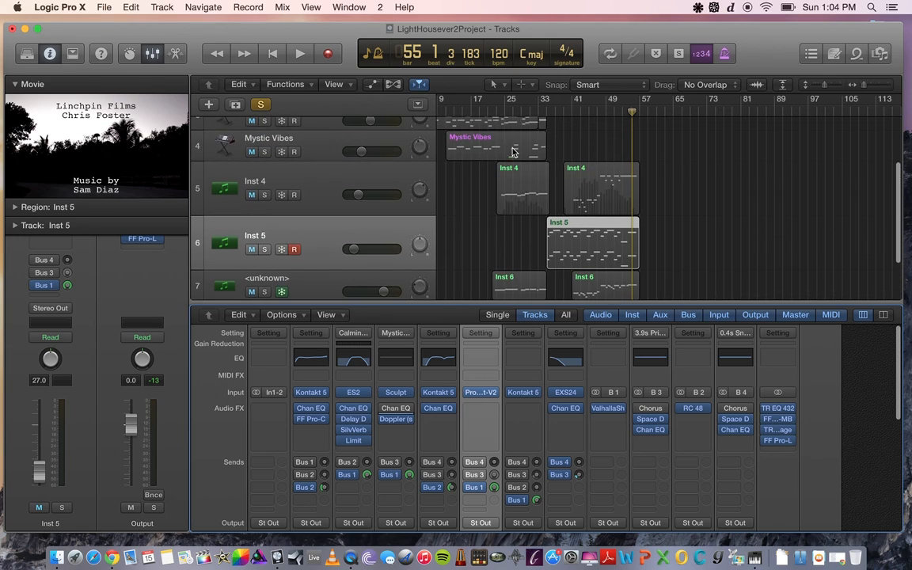
# Select the Inst 4 track and remove the solo from the Deep Bass track
pyautogui.scroll(2, 406, 154)
pyautogui.click(299, 203)
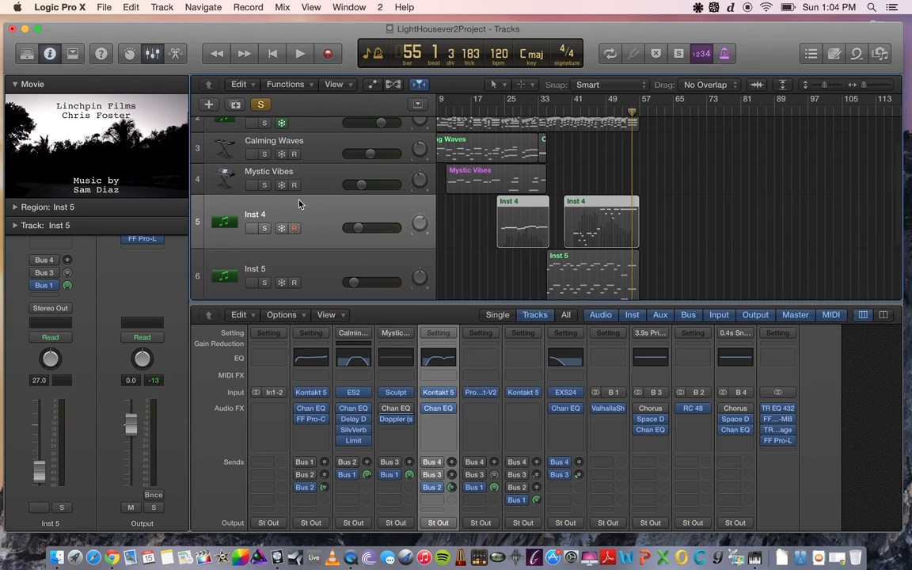
pyautogui.scroll(-3, 324, 230)
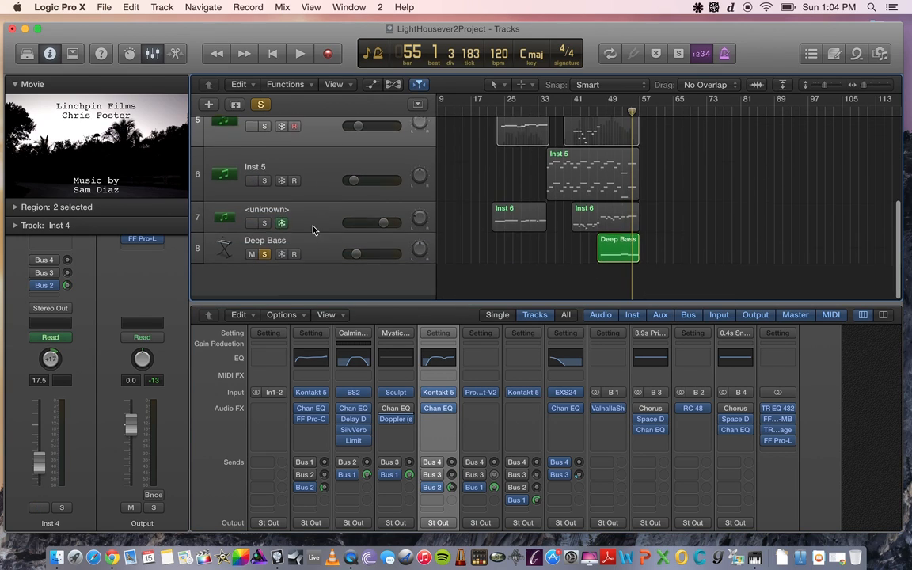
pyautogui.click(266, 259)
pyautogui.click(265, 258)
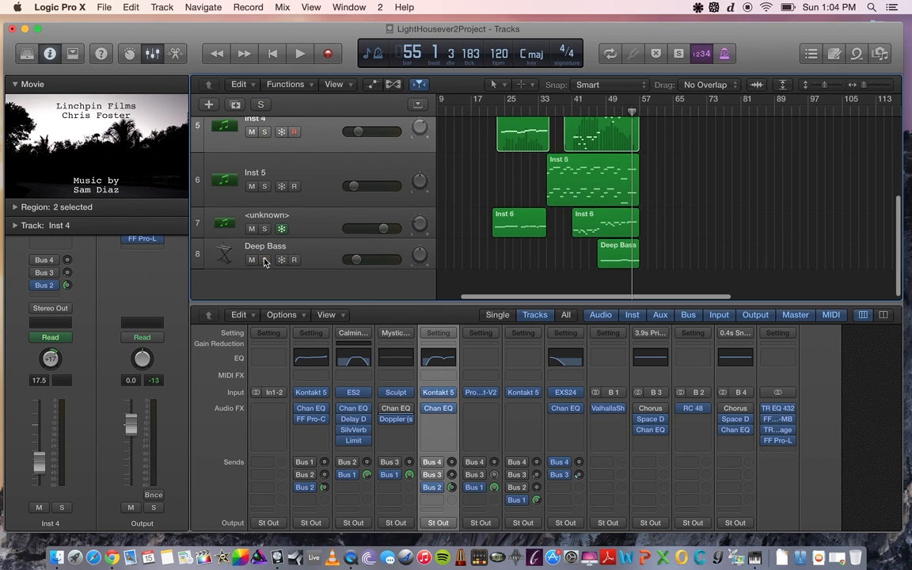
pyautogui.scroll(3, 266, 262)
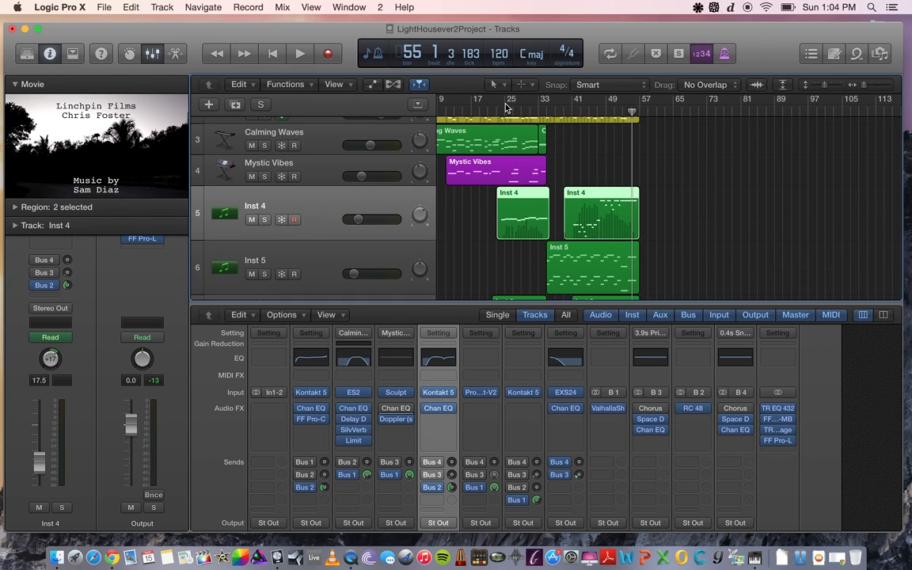
# Place the playhead at bar 24 and examine the Kontakt 5 instrument on Inst 4, closing its window
pyautogui.click(500, 111)
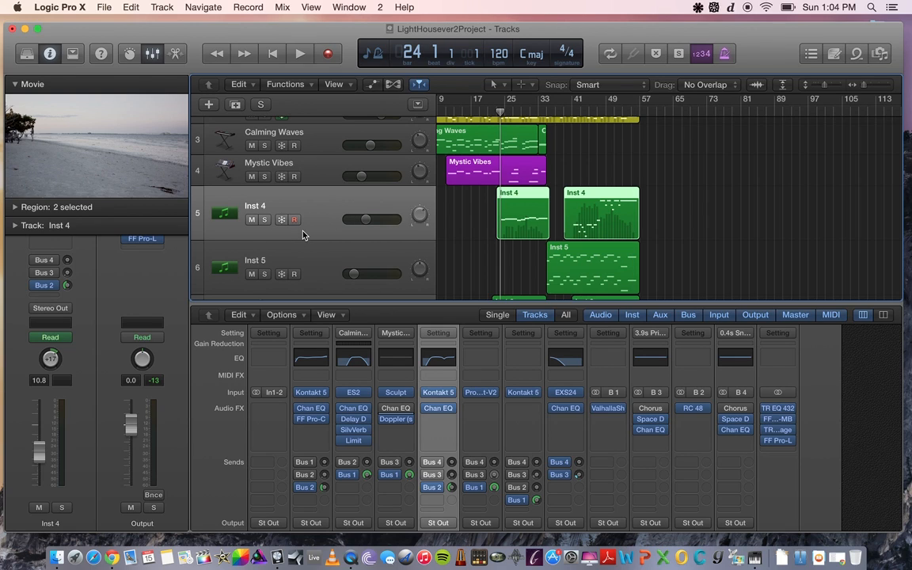
pyautogui.scroll(2, 303, 235)
pyautogui.scroll(-1, 303, 234)
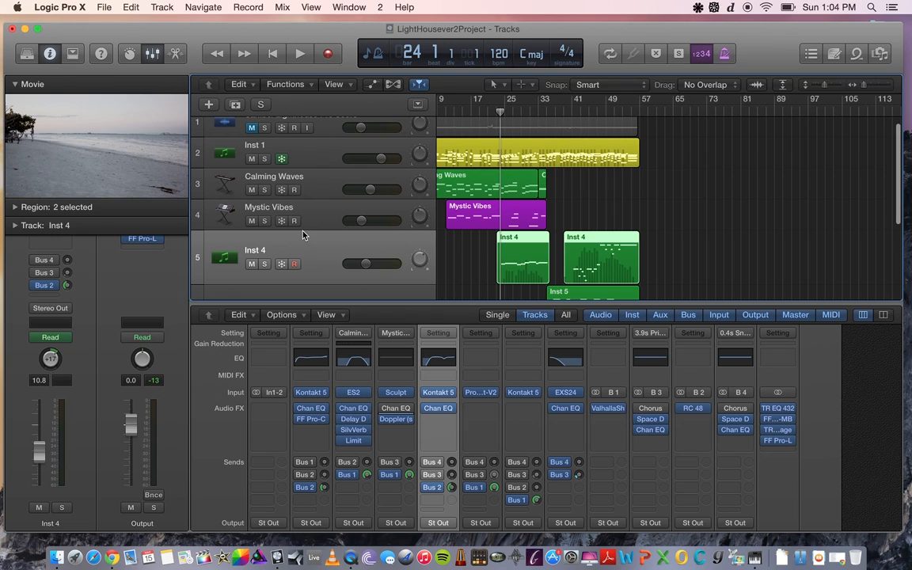
pyautogui.scroll(-6, 438, 427)
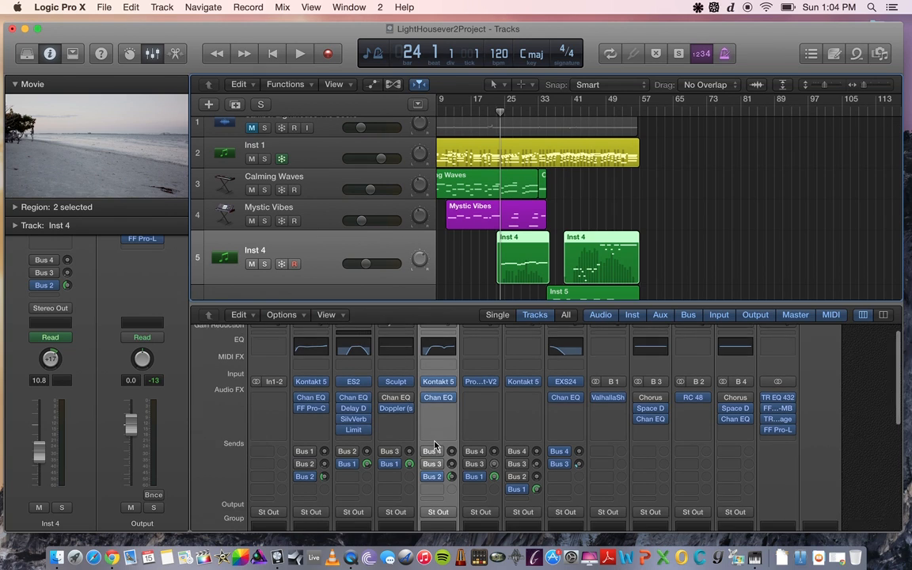
pyautogui.scroll(6, 433, 446)
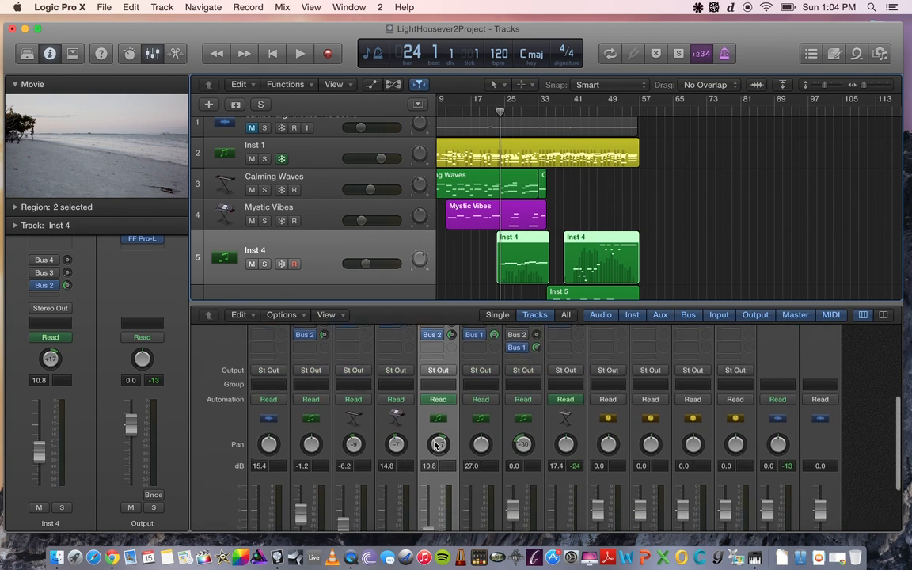
pyautogui.scroll(1, 440, 400)
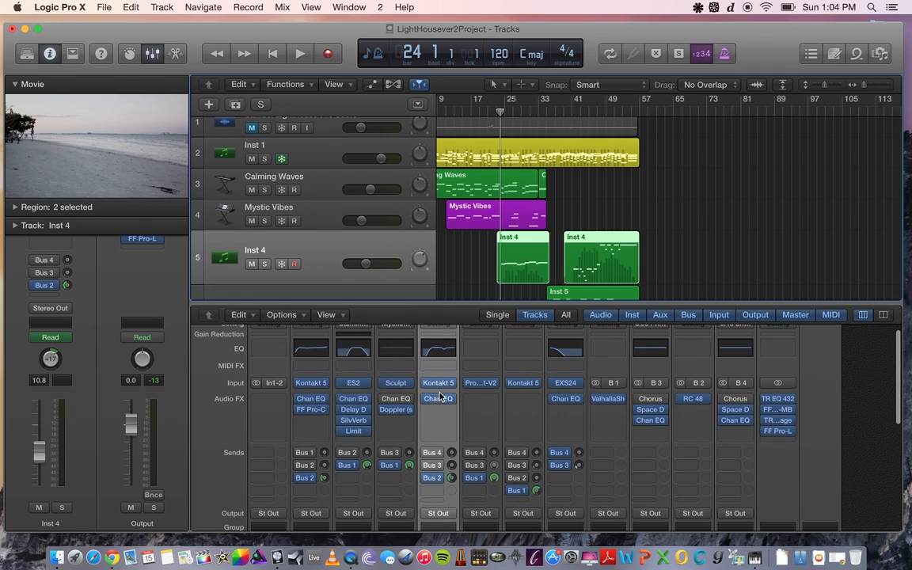
pyautogui.click(439, 383)
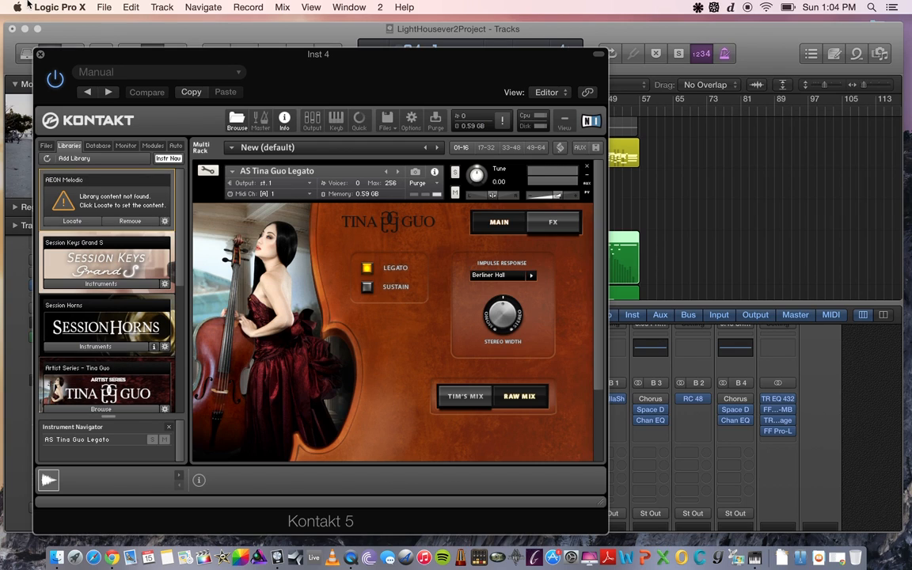
pyautogui.click(42, 57)
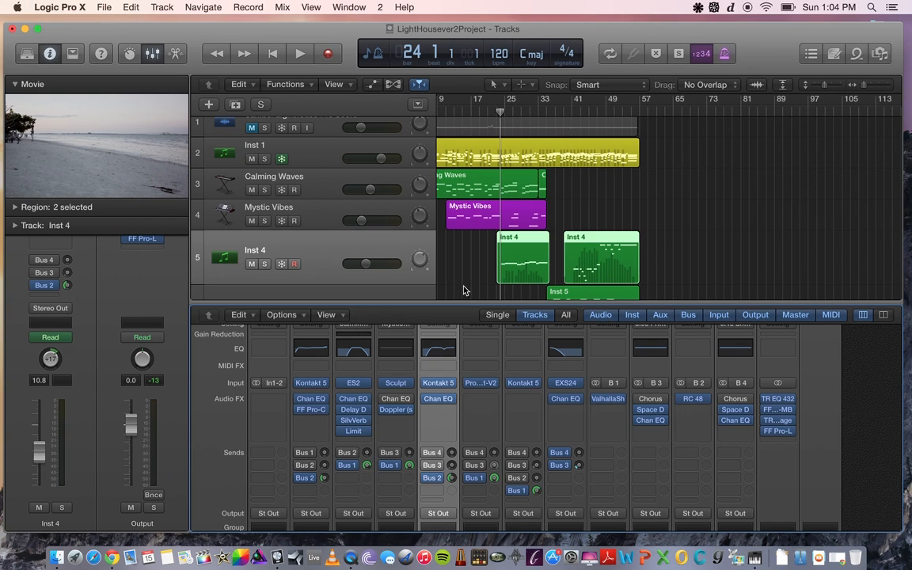
# Solo the Inst 4 track and examine the RC 48 reverb on the Bus 2 aux channel, closing its window
pyautogui.scroll(-2, 467, 214)
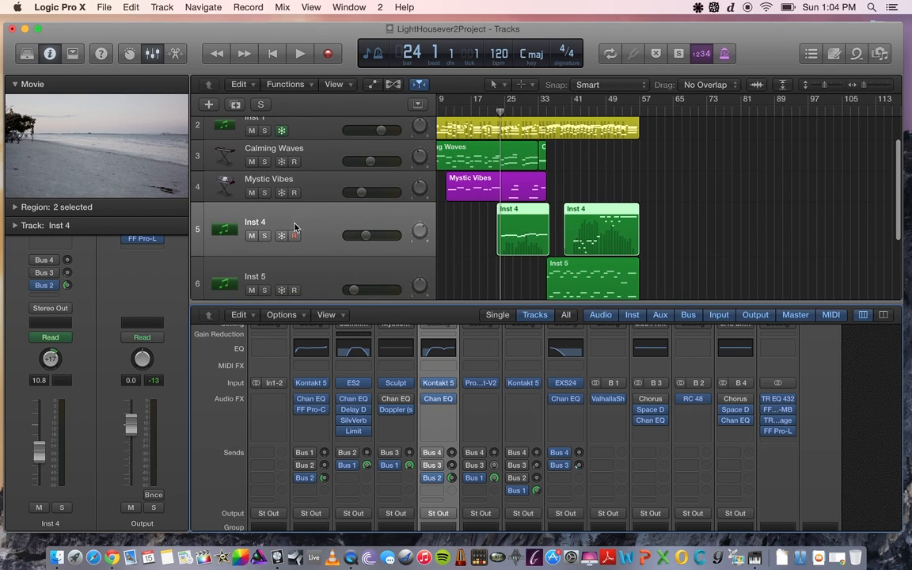
pyautogui.click(264, 236)
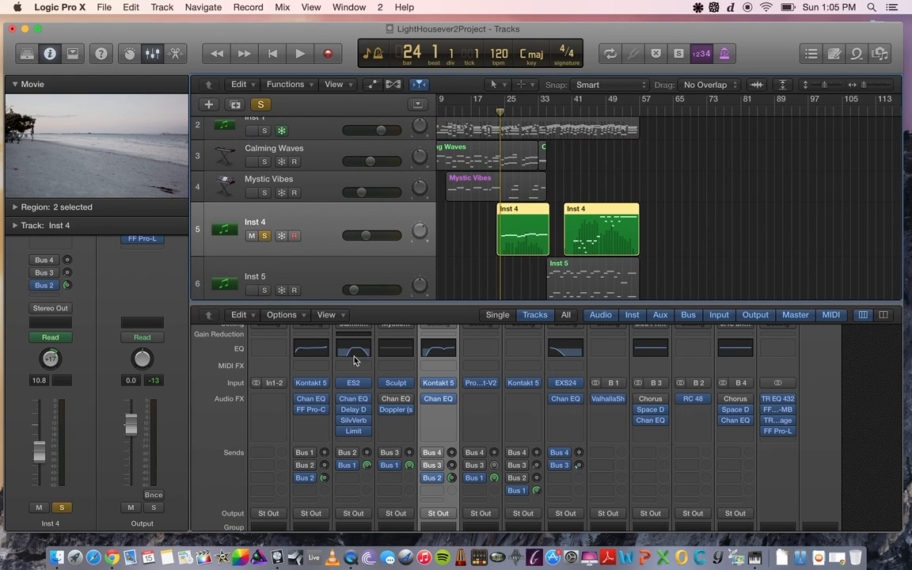
pyautogui.scroll(-4, 451, 440)
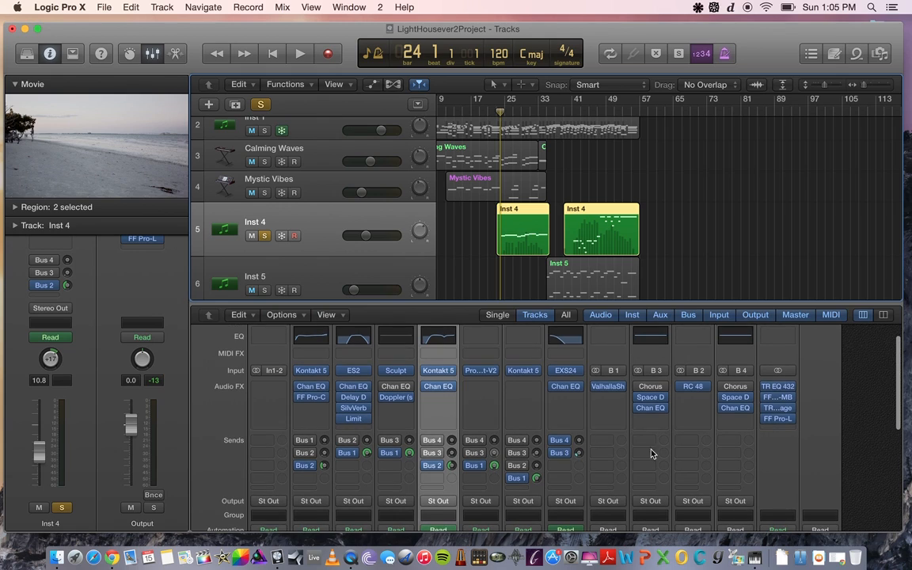
pyautogui.scroll(-8, 710, 471)
pyautogui.scroll(8, 689, 412)
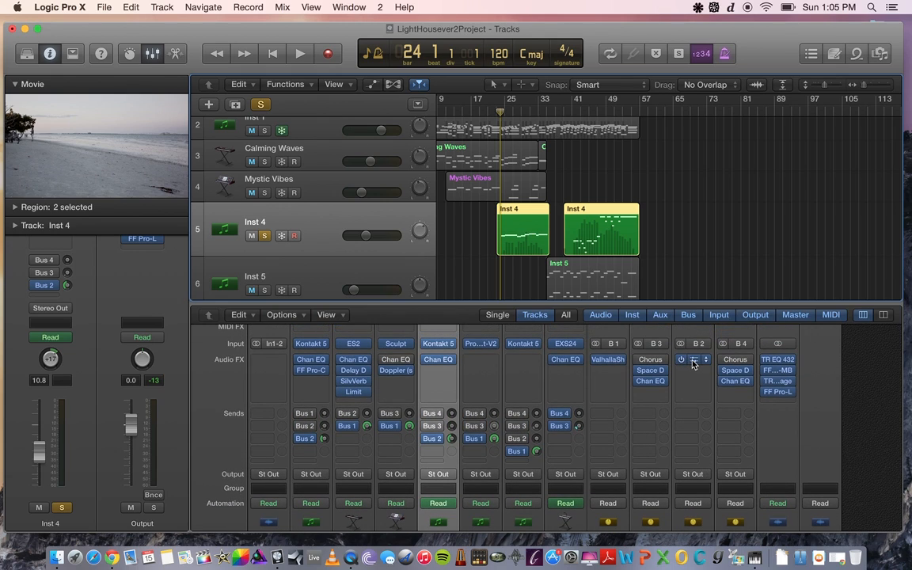
pyautogui.click(693, 361)
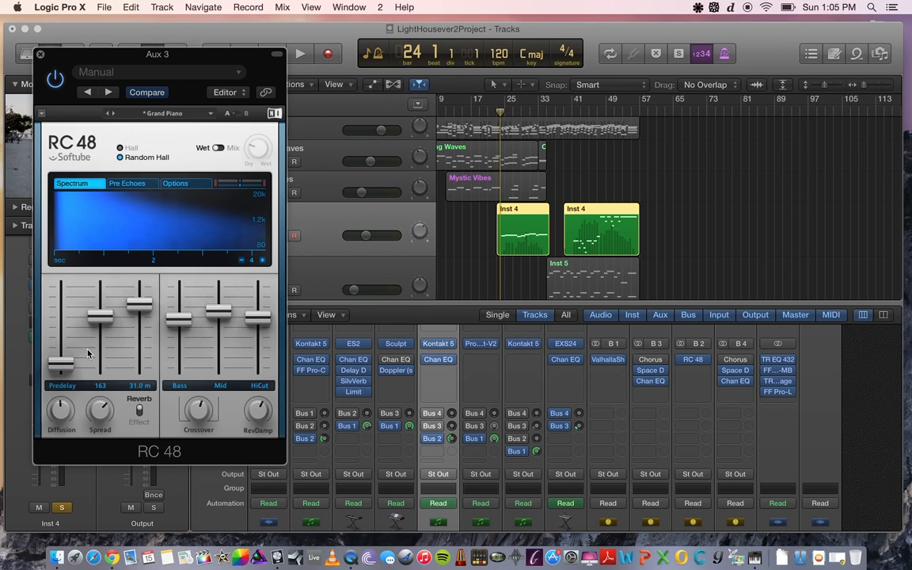
pyautogui.click(40, 56)
# Audition both soloed Inst 4 regions, from bar 24 to bar 33 and from the start of the second region to bar 51
pyautogui.press('space')
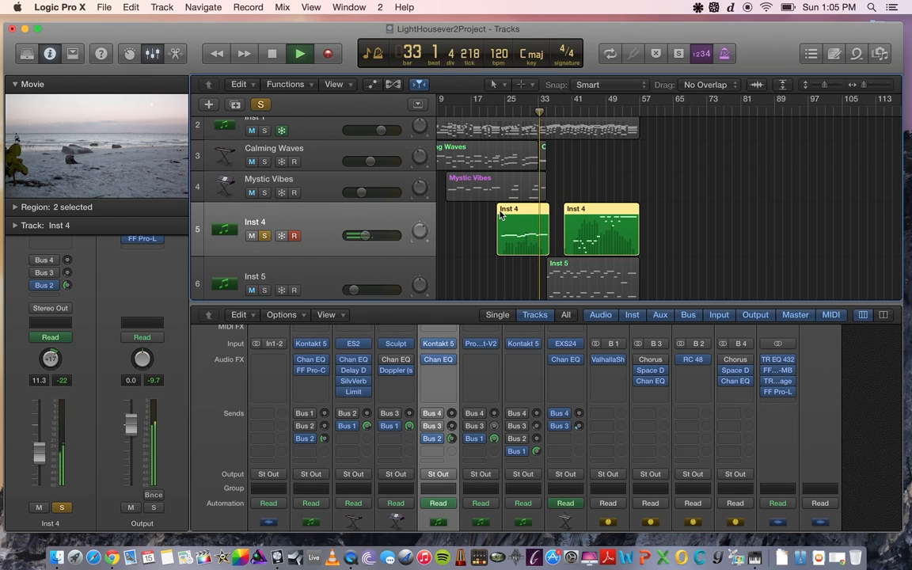
pyautogui.press('space')
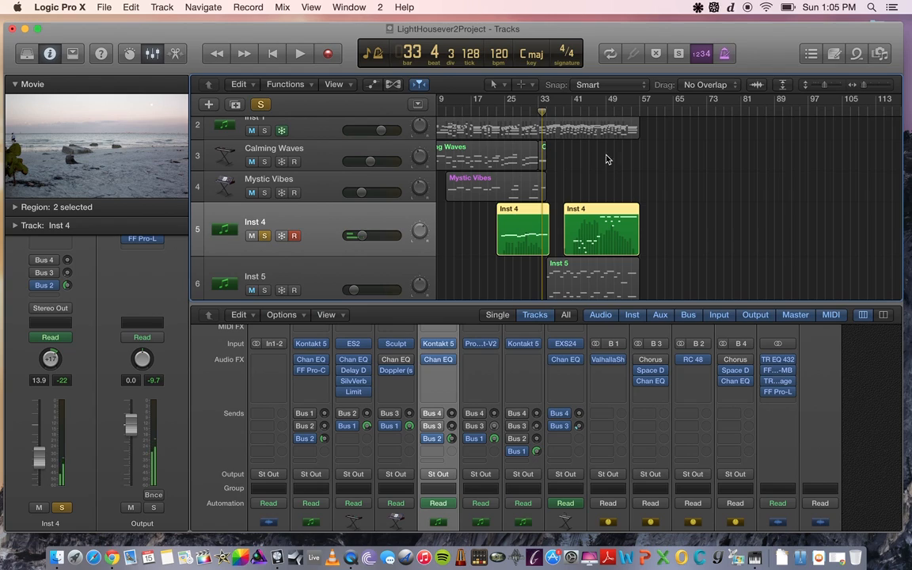
pyautogui.click(571, 116)
pyautogui.press('space')
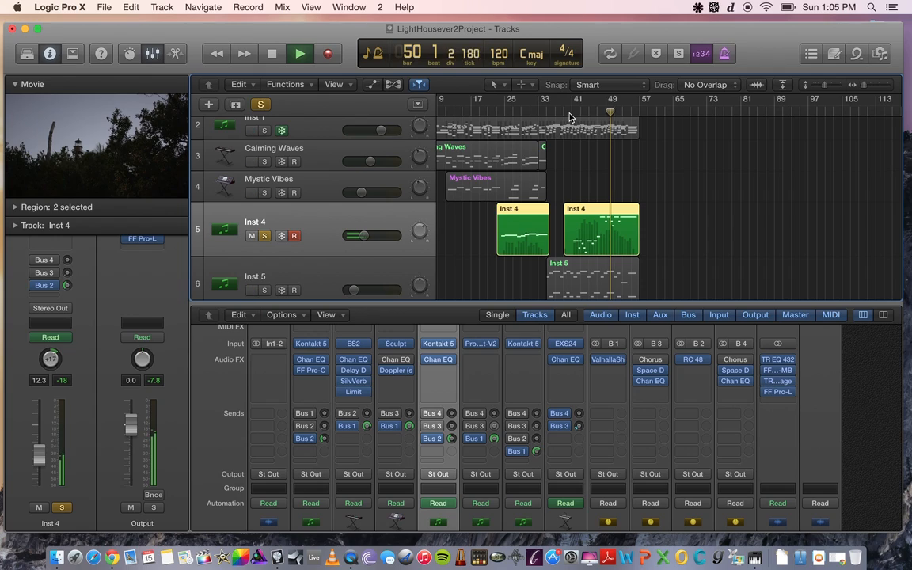
pyautogui.press('space')
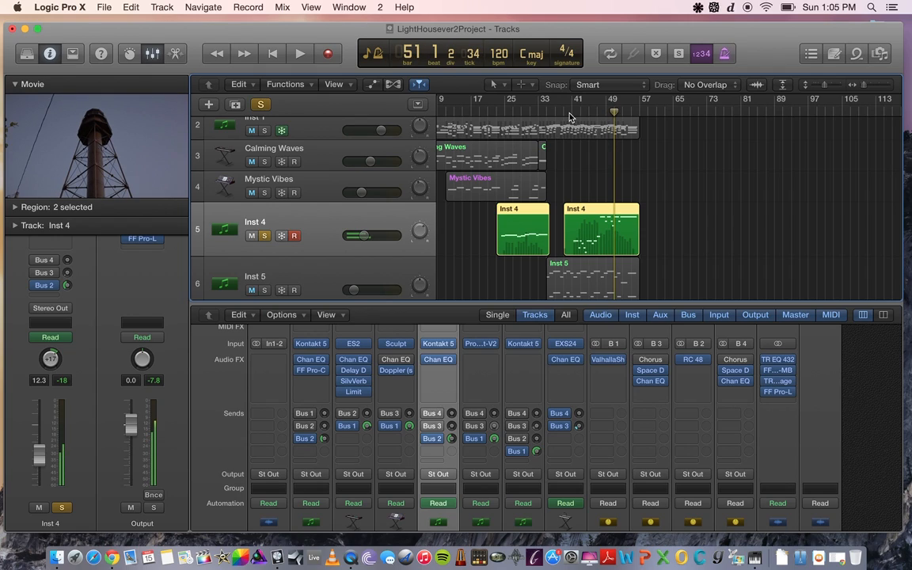
# Deselect the Inst 4 regions, hide the mixer to show all tracks, and remove the Inst 4 solo
pyautogui.click(455, 221)
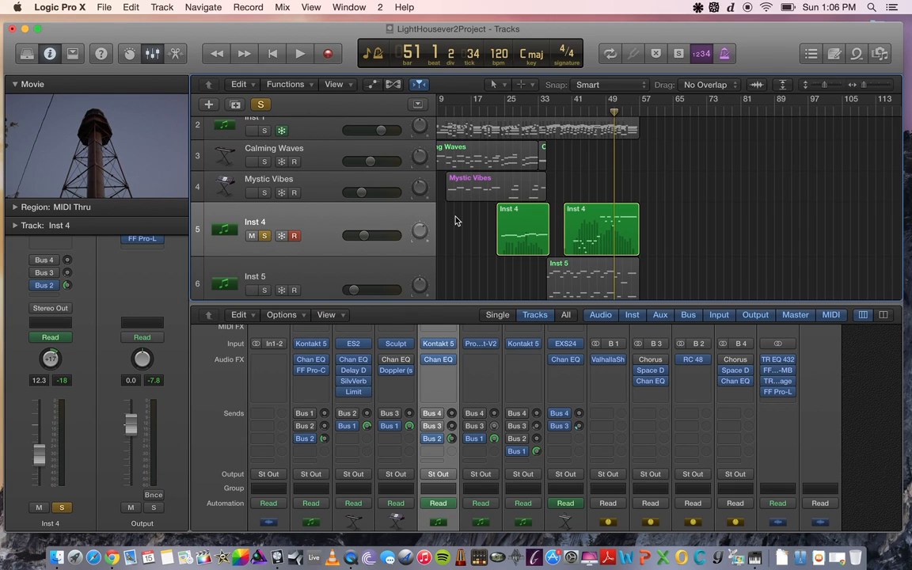
pyautogui.hscroll(-5, 456, 221)
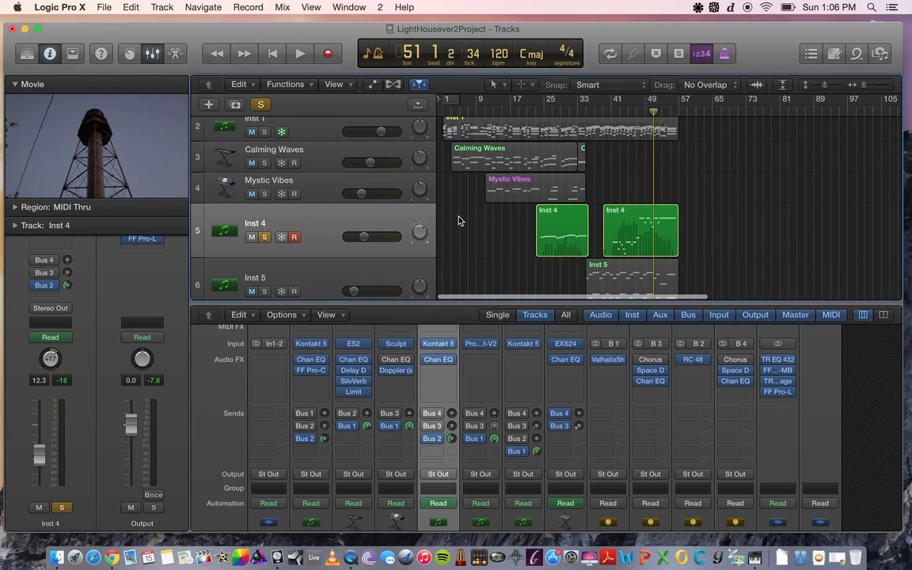
pyautogui.press('x')
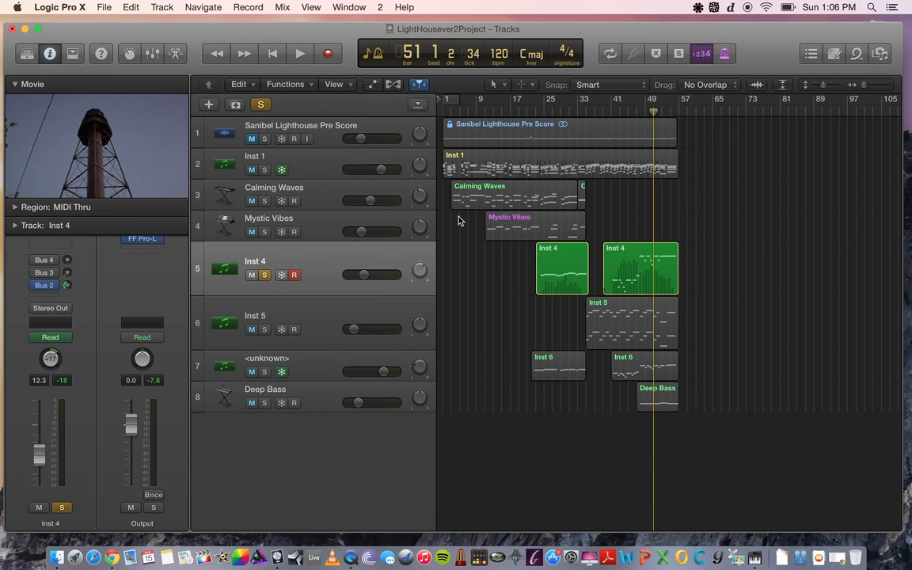
pyautogui.click(263, 277)
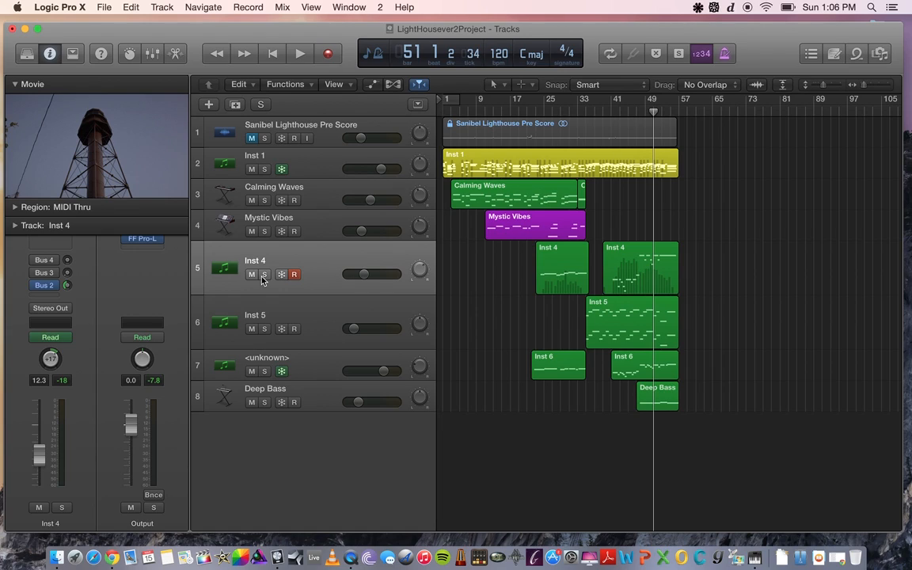
# Play the full score from the beginning with the movie in the large window of screenset 1, stopping at bar 57
pyautogui.click(272, 53)
pyautogui.press('space')
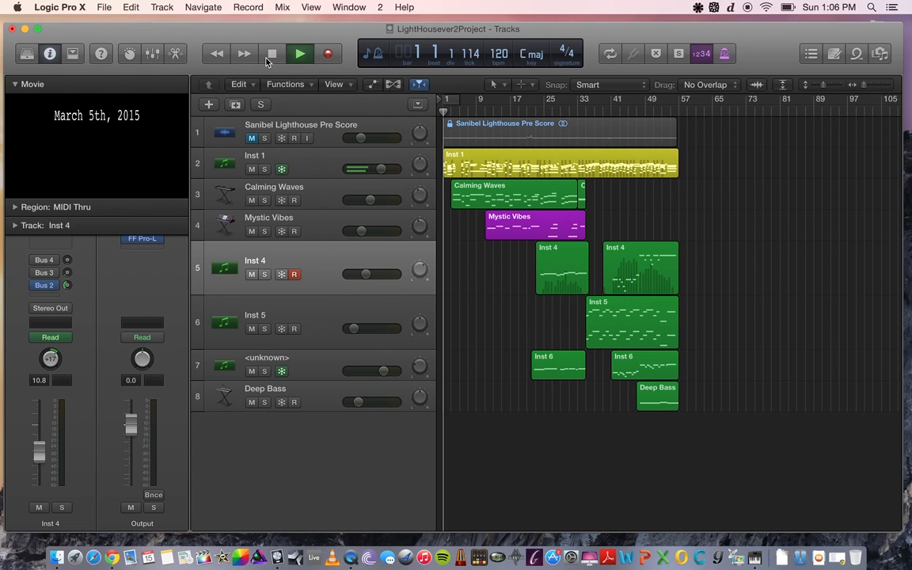
pyautogui.press('1')
pyautogui.press('1')
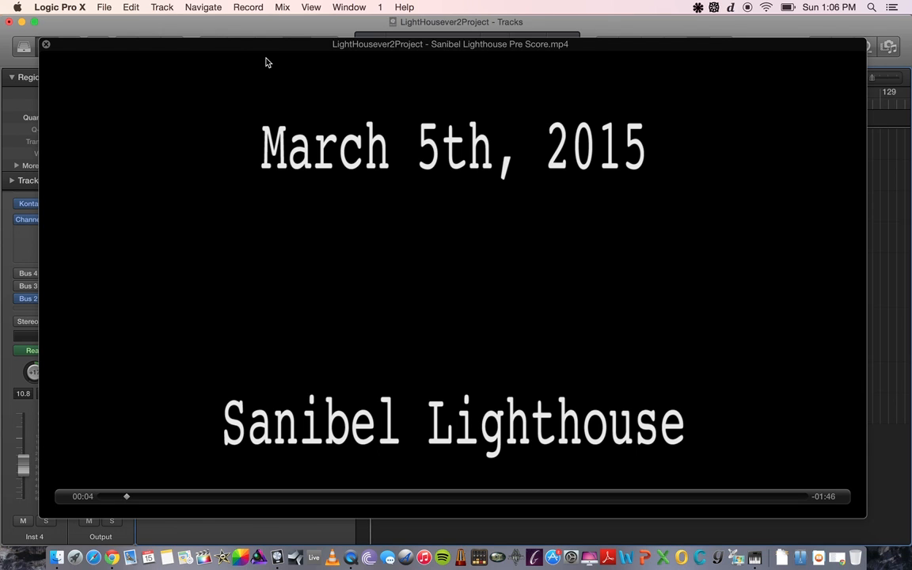
pyautogui.moveTo(270, 45); pyautogui.dragTo(290, 53)
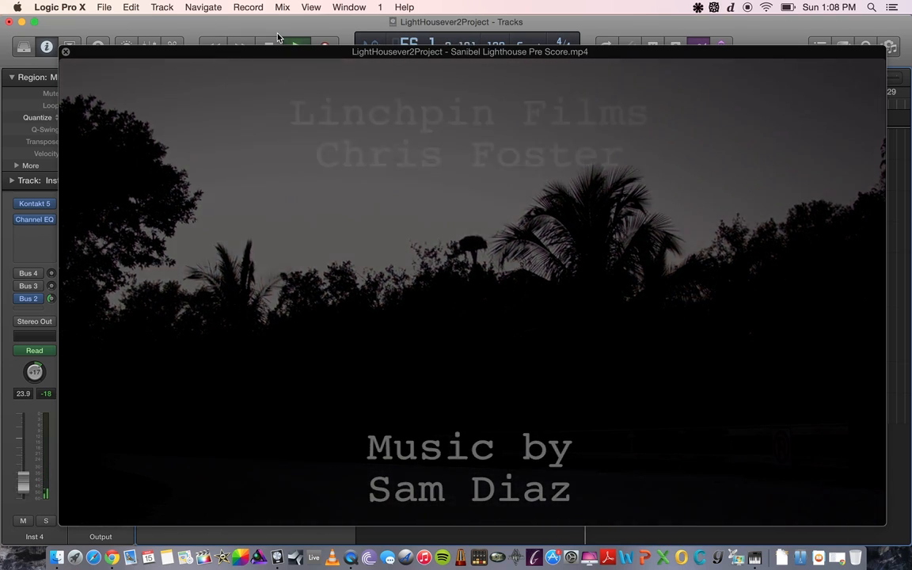
pyautogui.press('space')
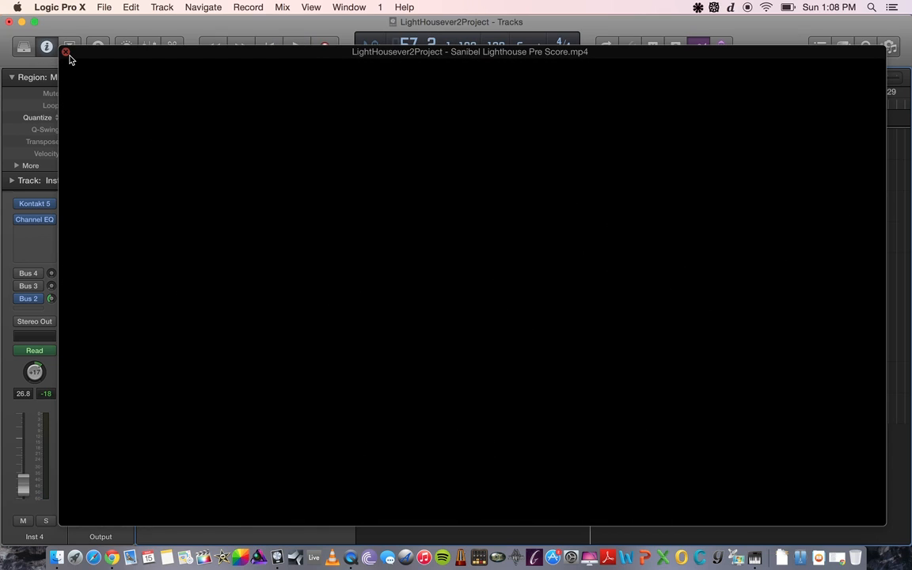
# Return to screenset 2 and reopen the mixer with the instrument, effect and send slots in view
pyautogui.press('2')
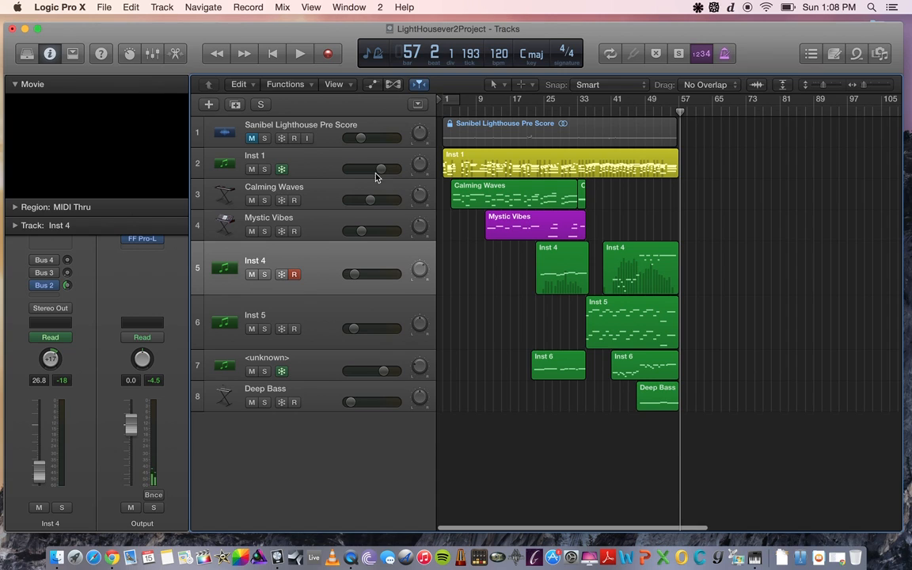
pyautogui.press('x')
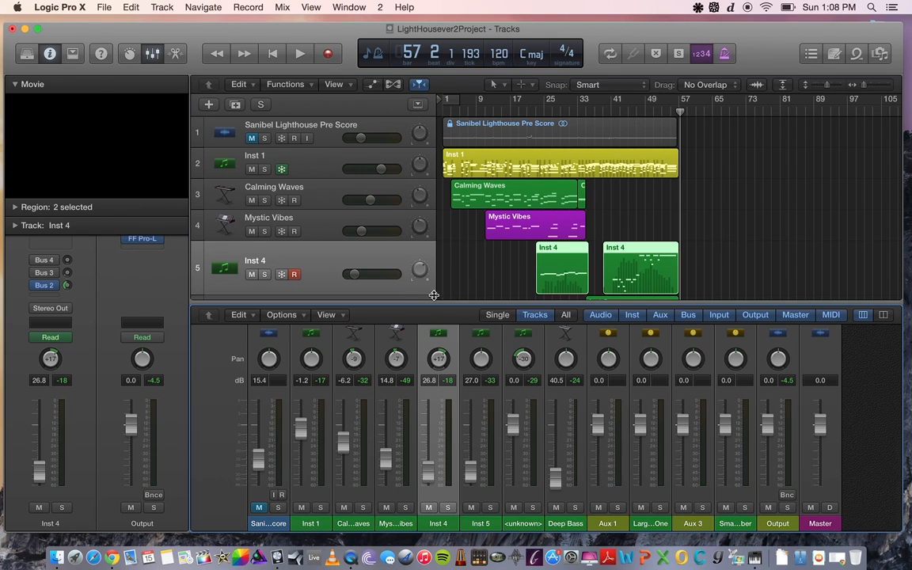
pyautogui.scroll(8, 845, 426)
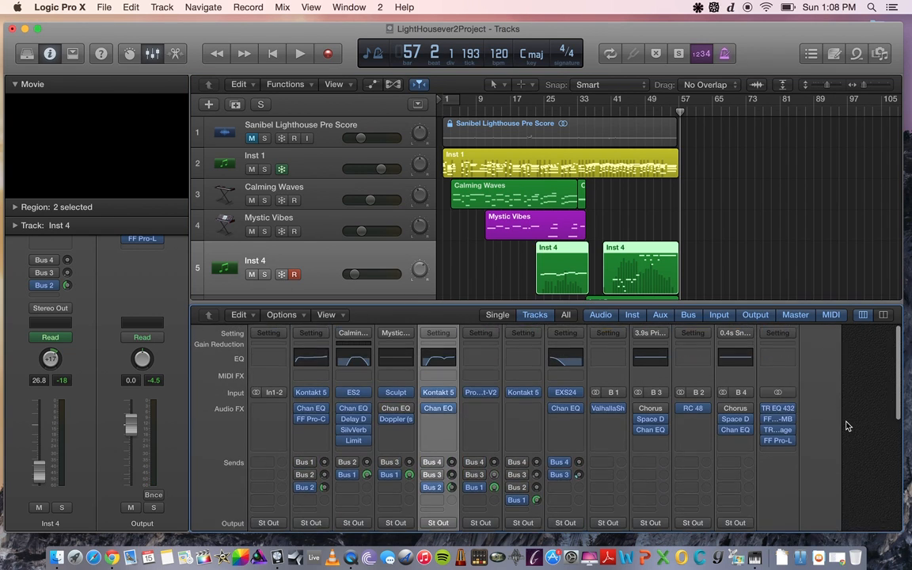
# Inspect the output channel's TR EQ 432 with the Fresh Air preset and its FF Pro-MB multiband dynamics, closing each plug-in
pyautogui.click(773, 408)
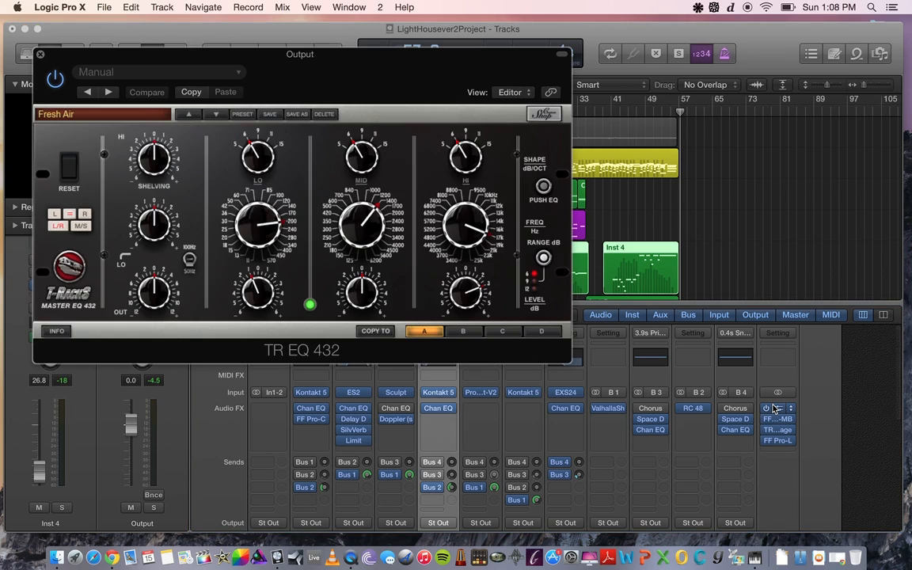
pyautogui.moveTo(321, 69); pyautogui.dragTo(373, 91)
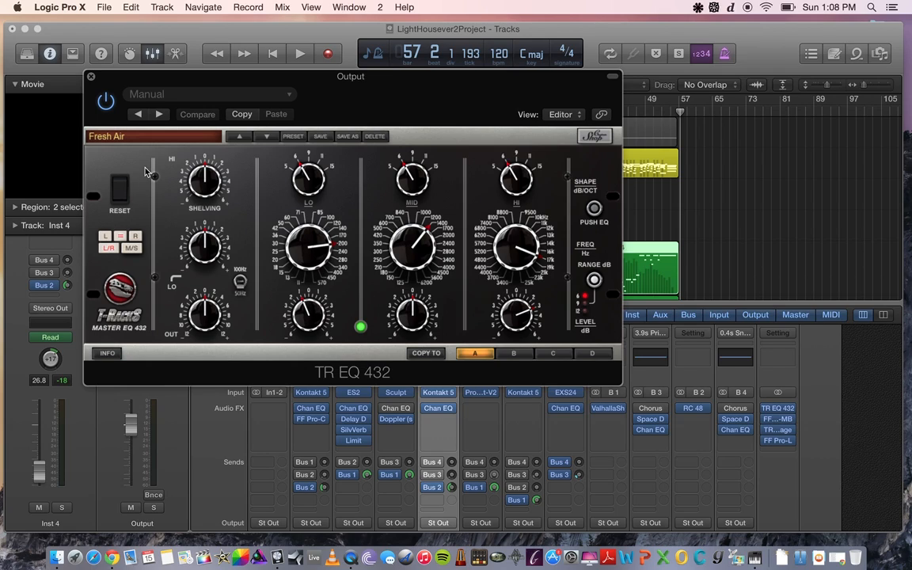
pyautogui.click(91, 78)
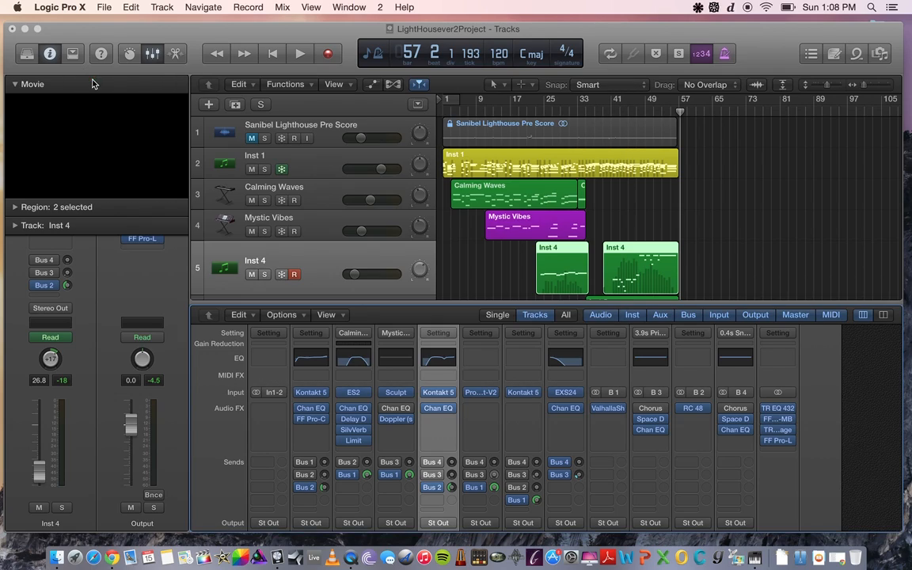
pyautogui.click(778, 419)
pyautogui.moveTo(274, 73); pyautogui.dragTo(342, 71)
pyautogui.press('i')
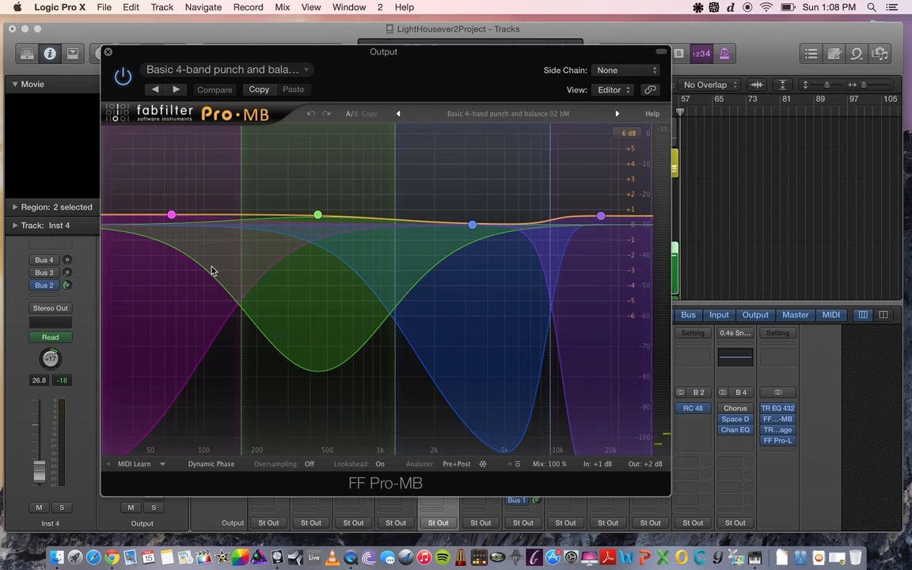
pyautogui.click(109, 53)
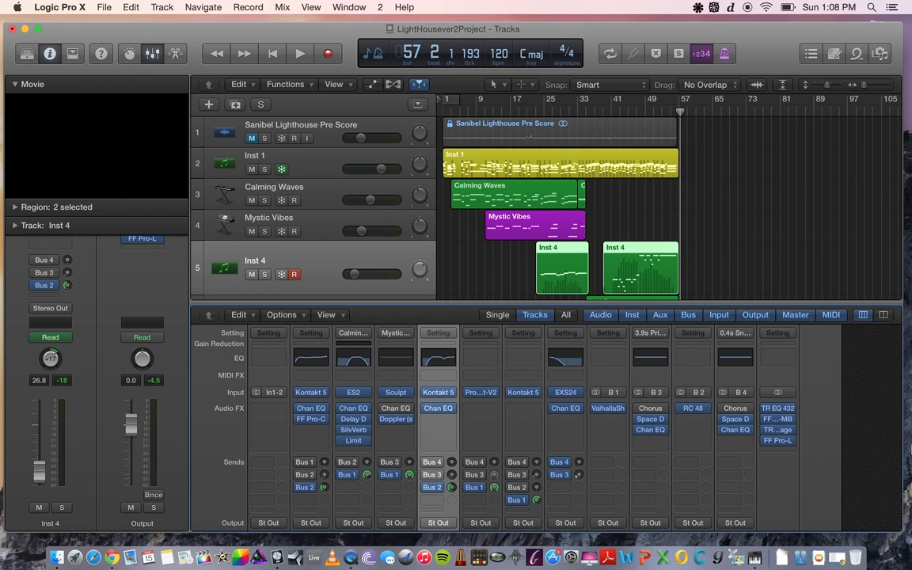
# Inspect the output channel's TR QImage stereo imager and its FF Pro-L limiter, closing each plug-in
pyautogui.click(779, 430)
pyautogui.moveTo(254, 65); pyautogui.dragTo(405, 143)
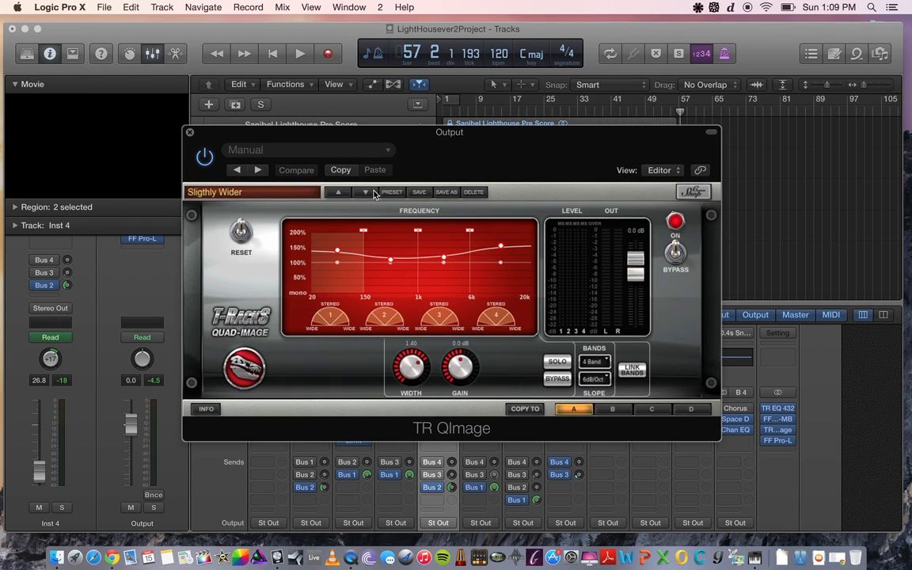
pyautogui.moveTo(313, 133); pyautogui.dragTo(307, 130)
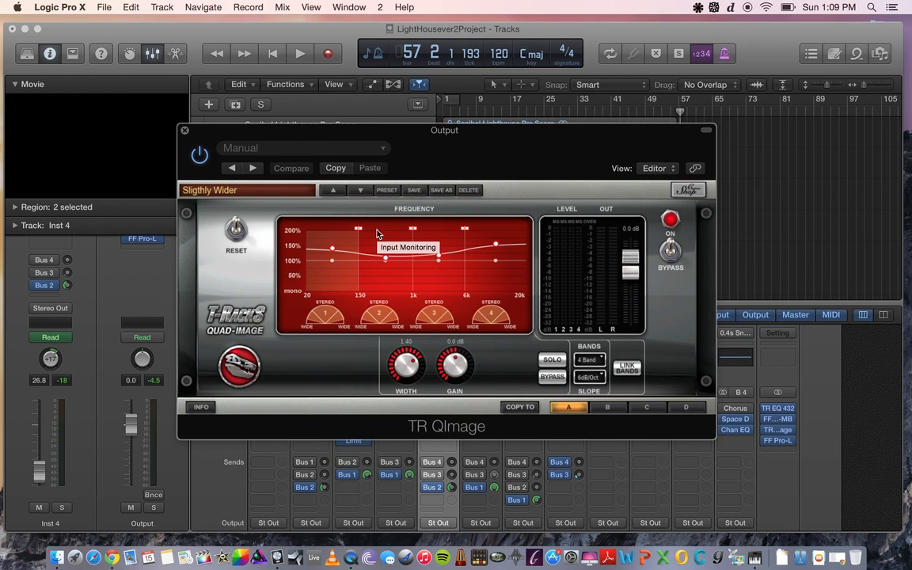
pyautogui.click(184, 130)
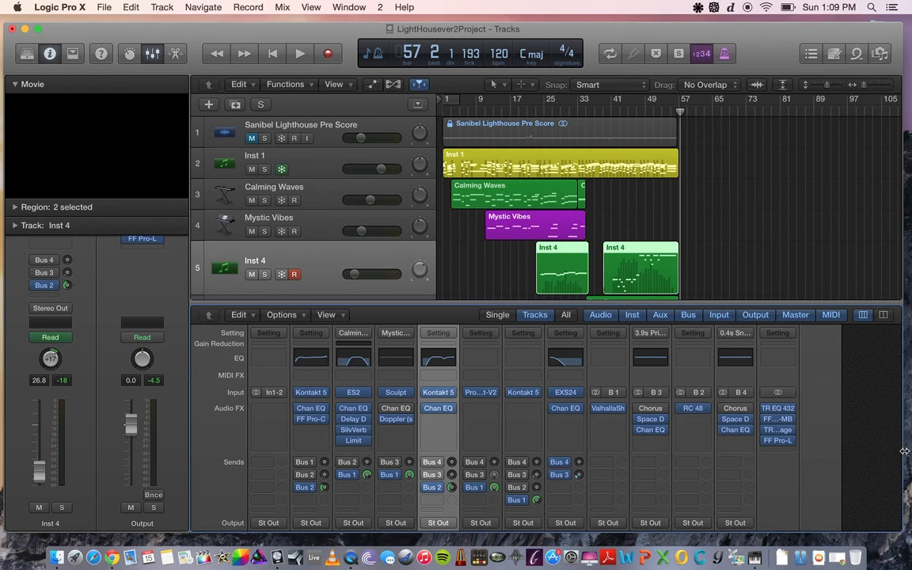
pyautogui.click(776, 444)
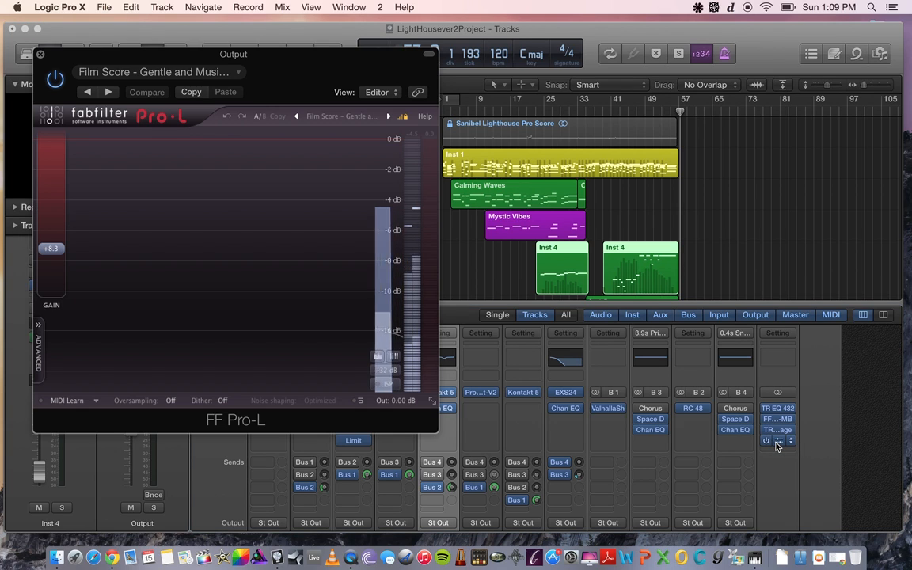
pyautogui.moveTo(266, 58); pyautogui.dragTo(416, 138)
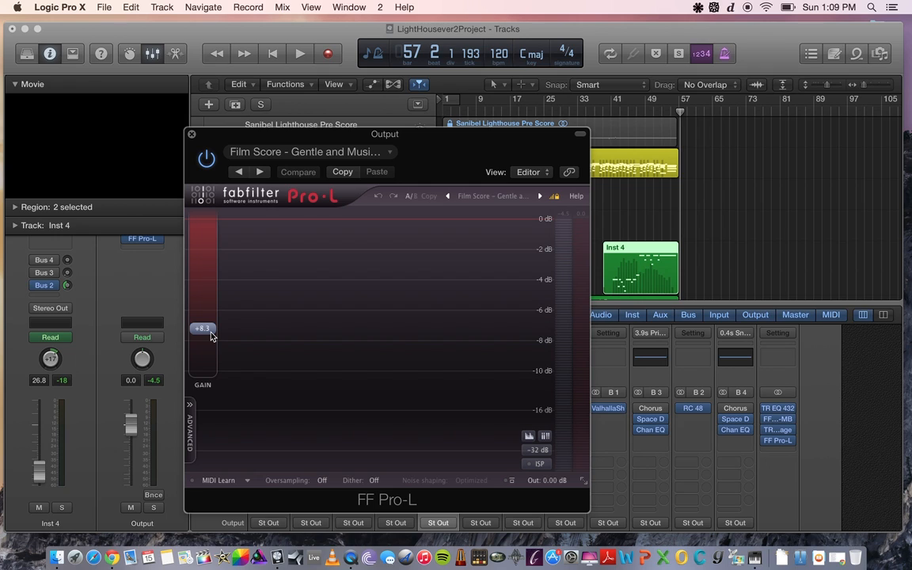
pyautogui.click(191, 135)
# Examine all mixer channel strips from the effect and send slots down to the pan and fader levels, and look over the track regions
pyautogui.scroll(-5, 719, 469)
pyautogui.scroll(-5, 719, 469)
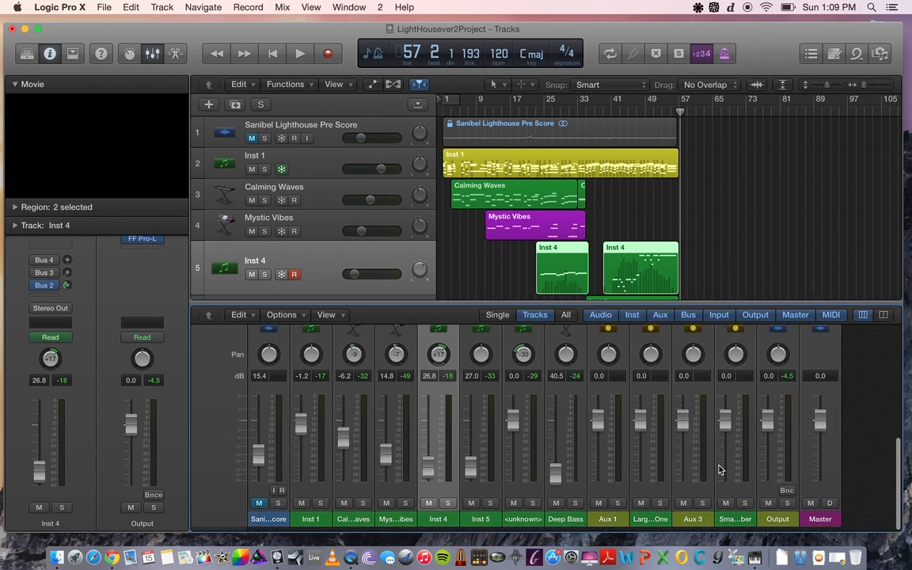
pyautogui.scroll(8, 719, 470)
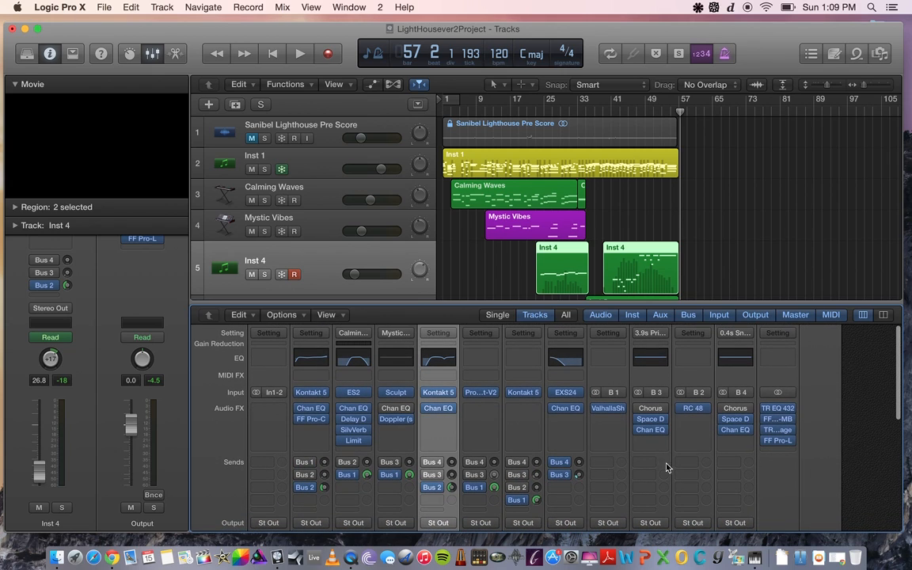
pyautogui.scroll(-4, 484, 432)
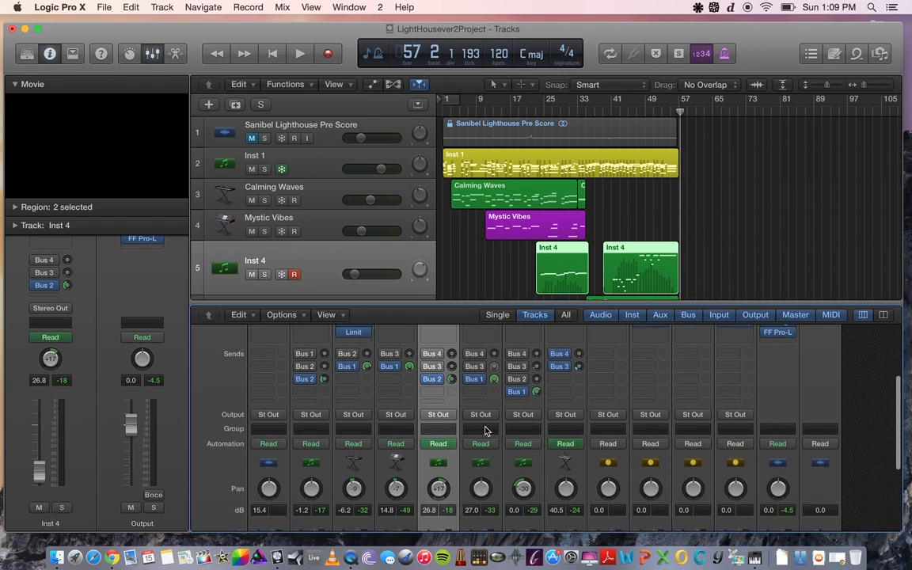
pyautogui.scroll(-3, 485, 432)
pyautogui.scroll(8, 485, 432)
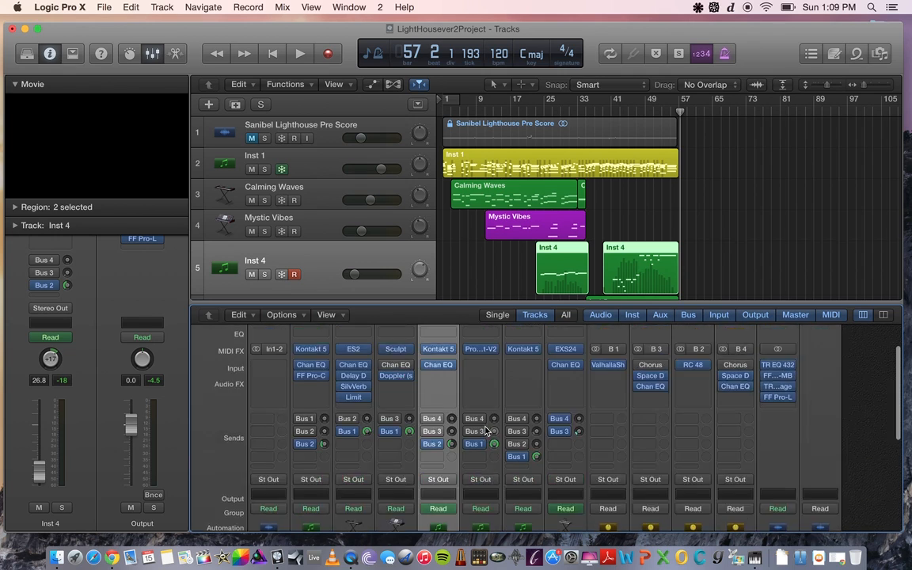
pyautogui.scroll(-5, 485, 431)
pyautogui.scroll(8, 484, 432)
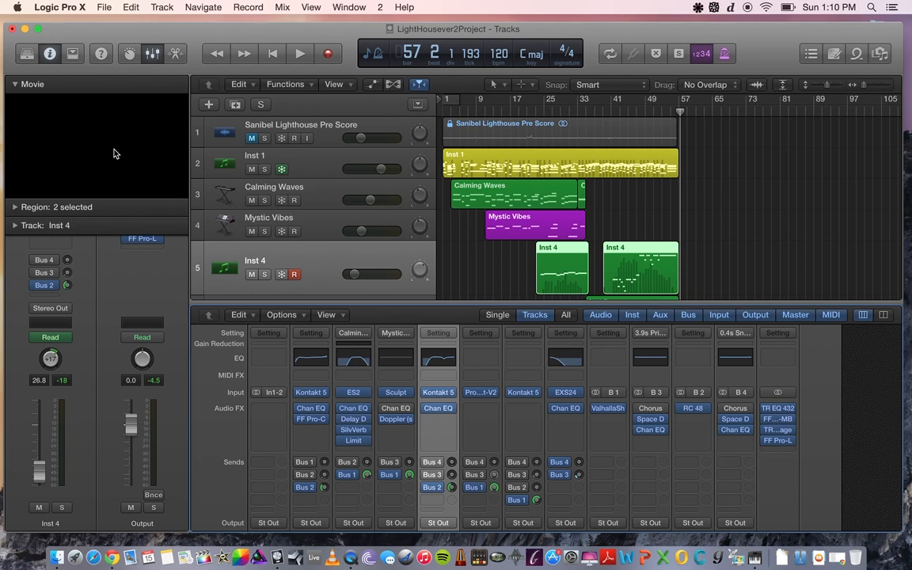
pyautogui.scroll(1, 477, 235)
pyautogui.scroll(-1, 531, 155)
pyautogui.scroll(-5, 568, 244)
pyautogui.scroll(-3, 568, 244)
pyautogui.scroll(8, 568, 244)
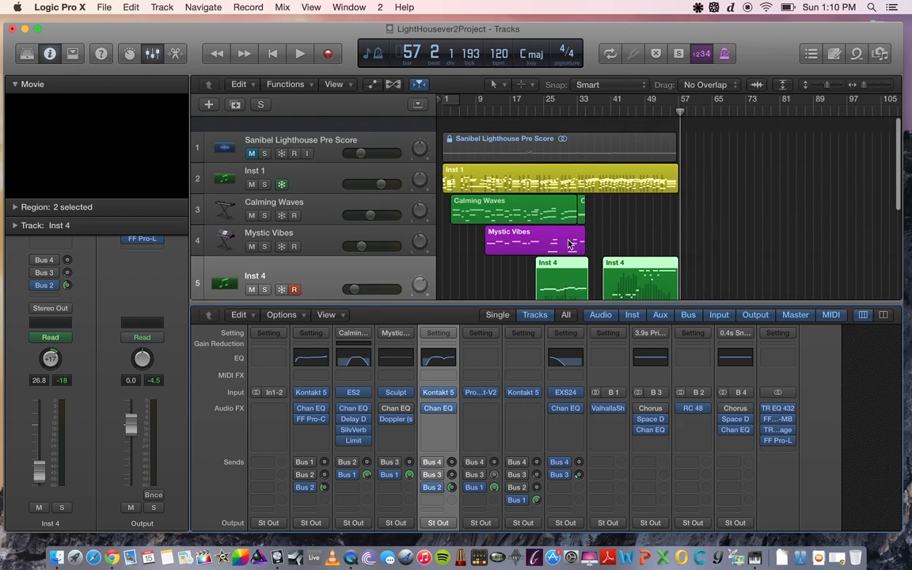